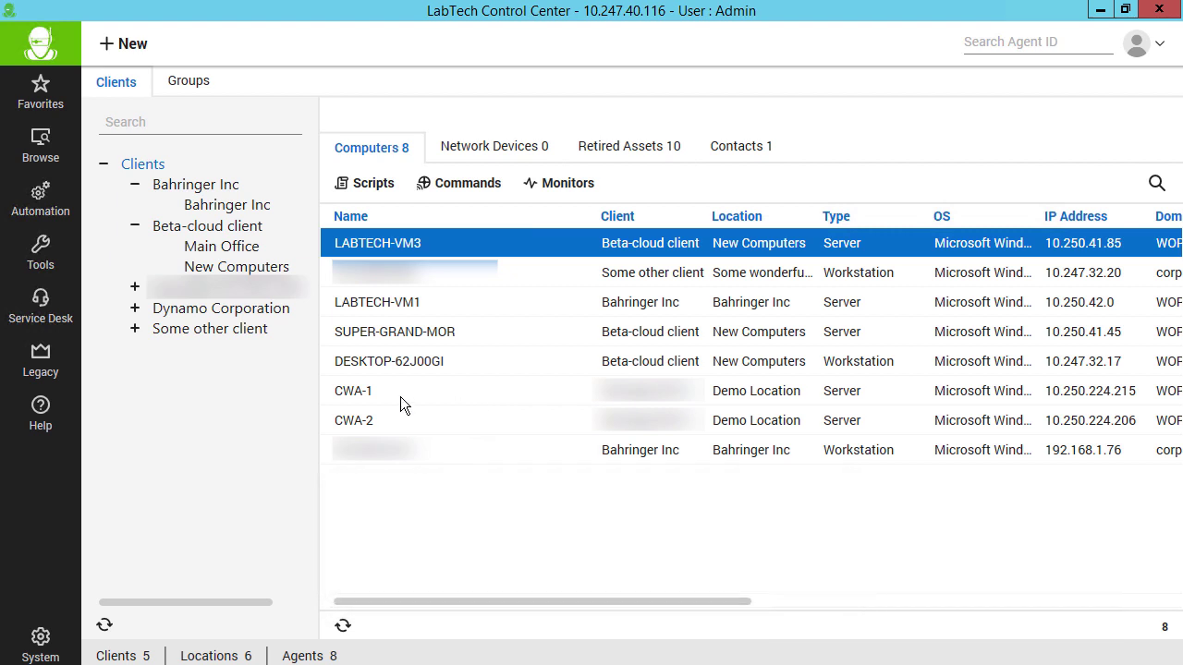
# Review the Bahringer Inc location's Acronis Data Cloud machine lists by agent and backup plan status, and select the machine with a plan owner
pyautogui.doubleClick(215, 203)
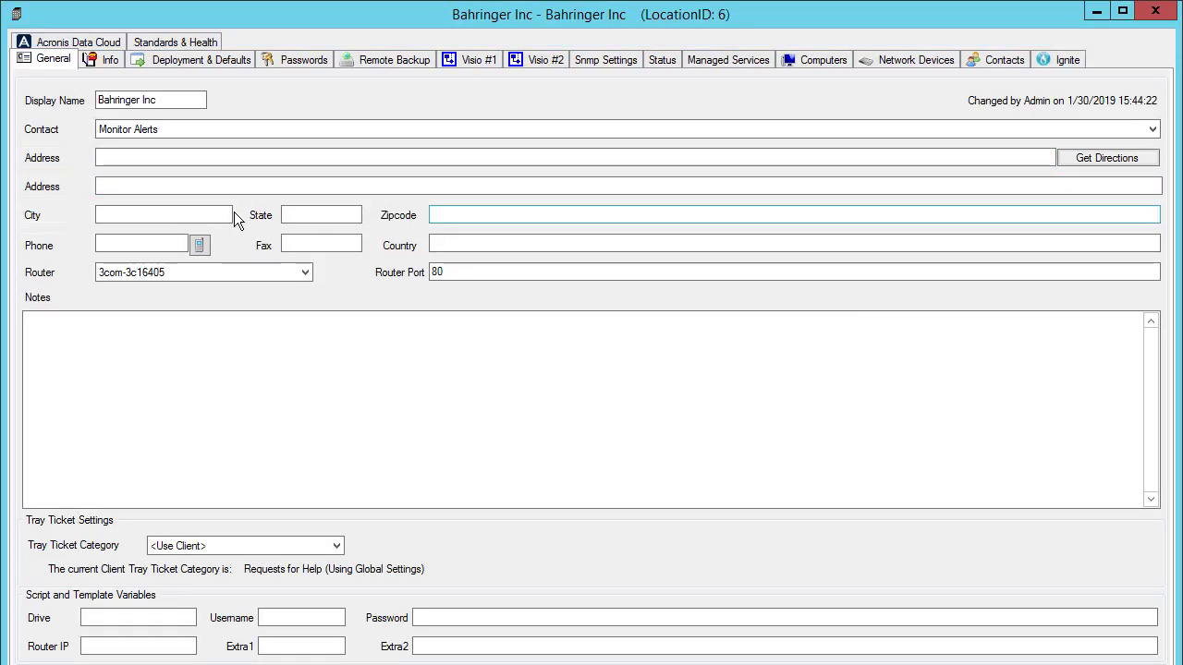
pyautogui.click(87, 43)
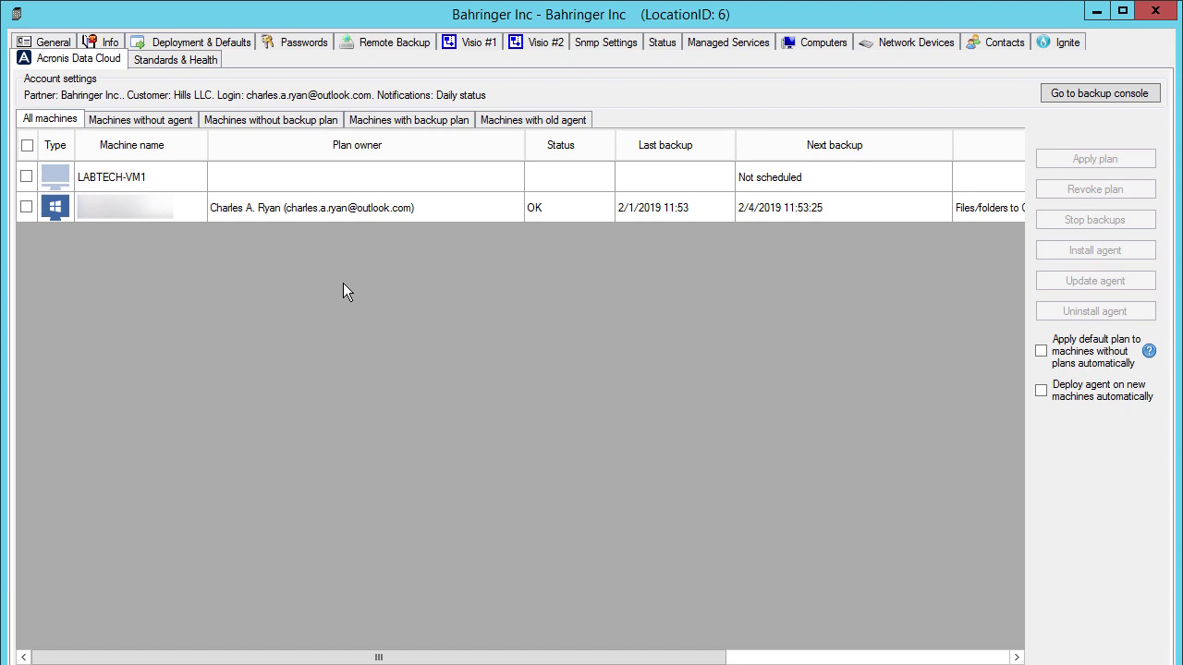
pyautogui.click(127, 120)
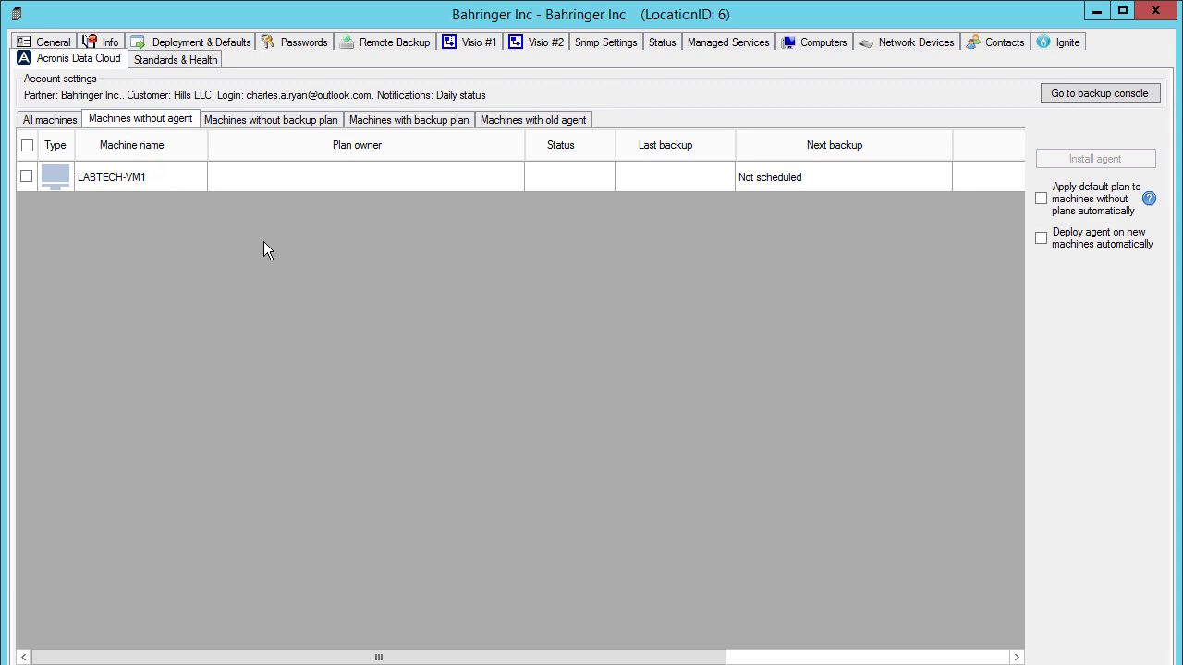
pyautogui.click(274, 120)
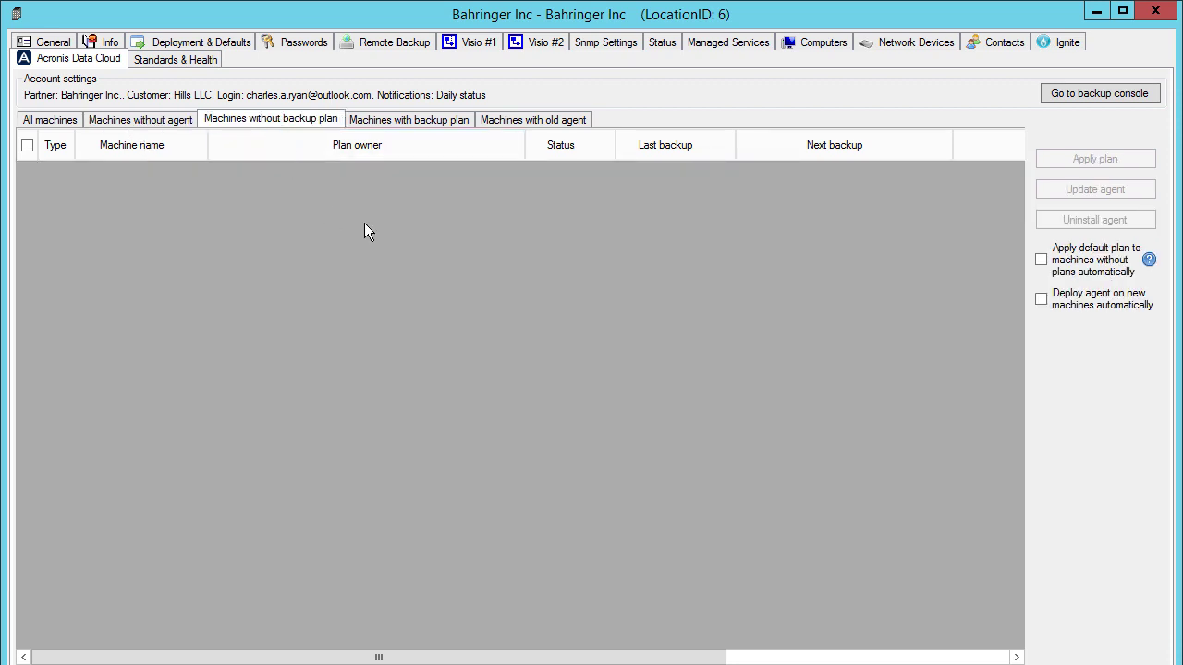
pyautogui.click(423, 120)
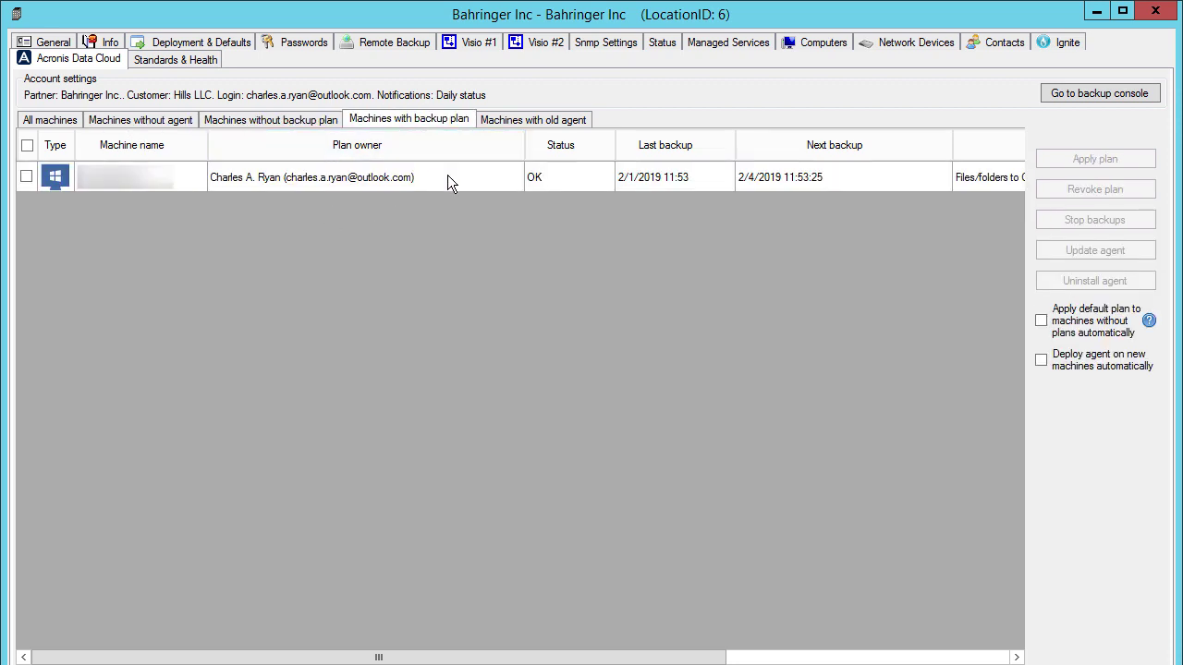
pyautogui.click(554, 119)
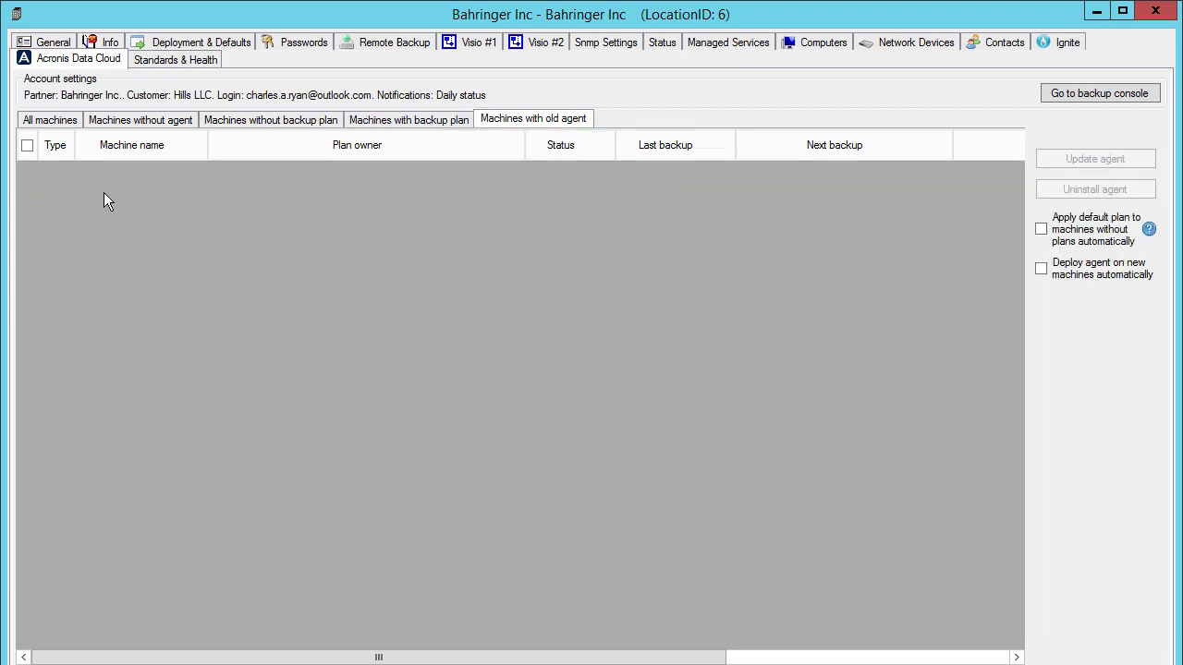
pyautogui.click(51, 121)
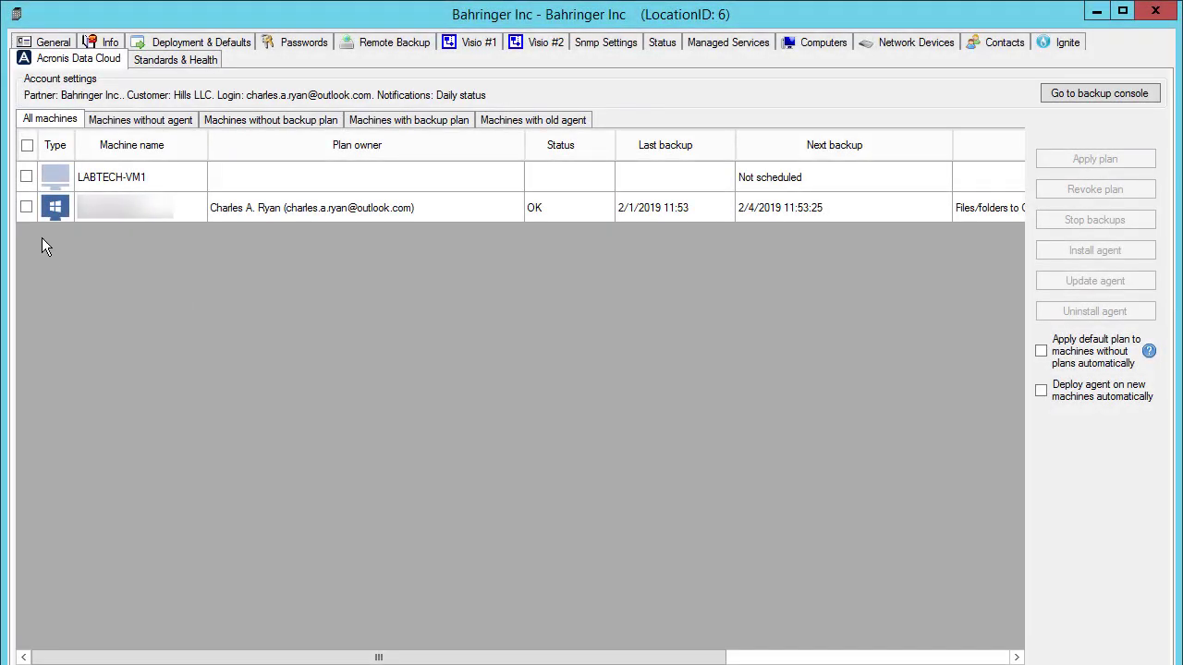
pyautogui.click(26, 207)
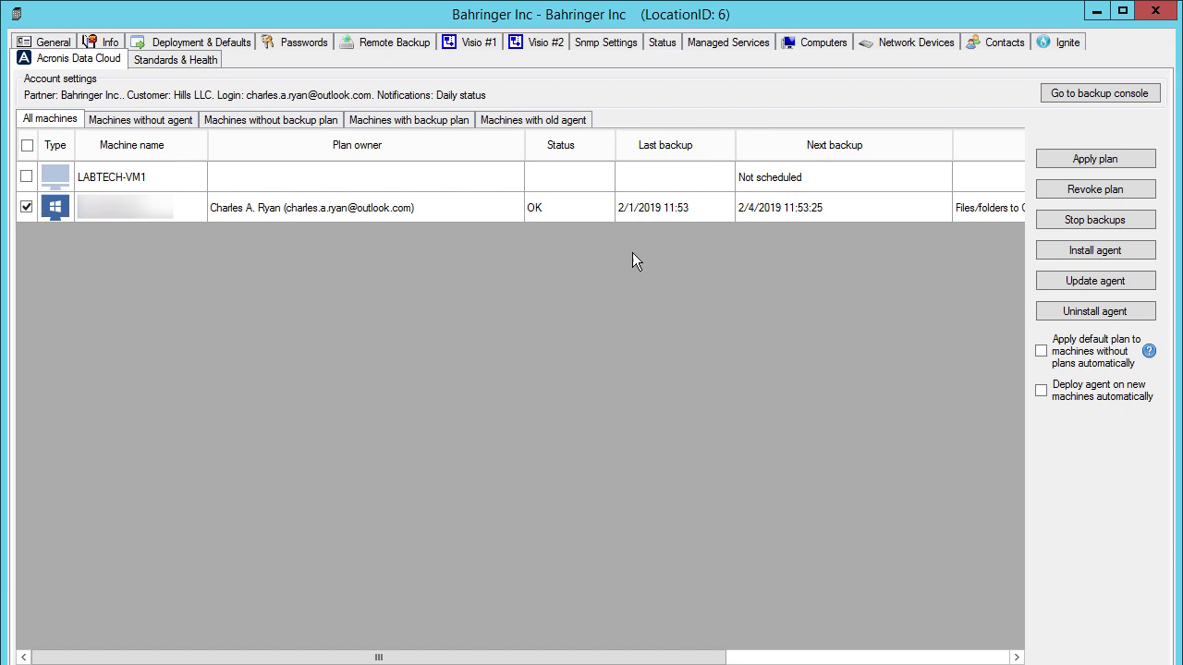
# Open the Acronis backup console from the location's page and sign in with the account password
pyautogui.click(1097, 93)
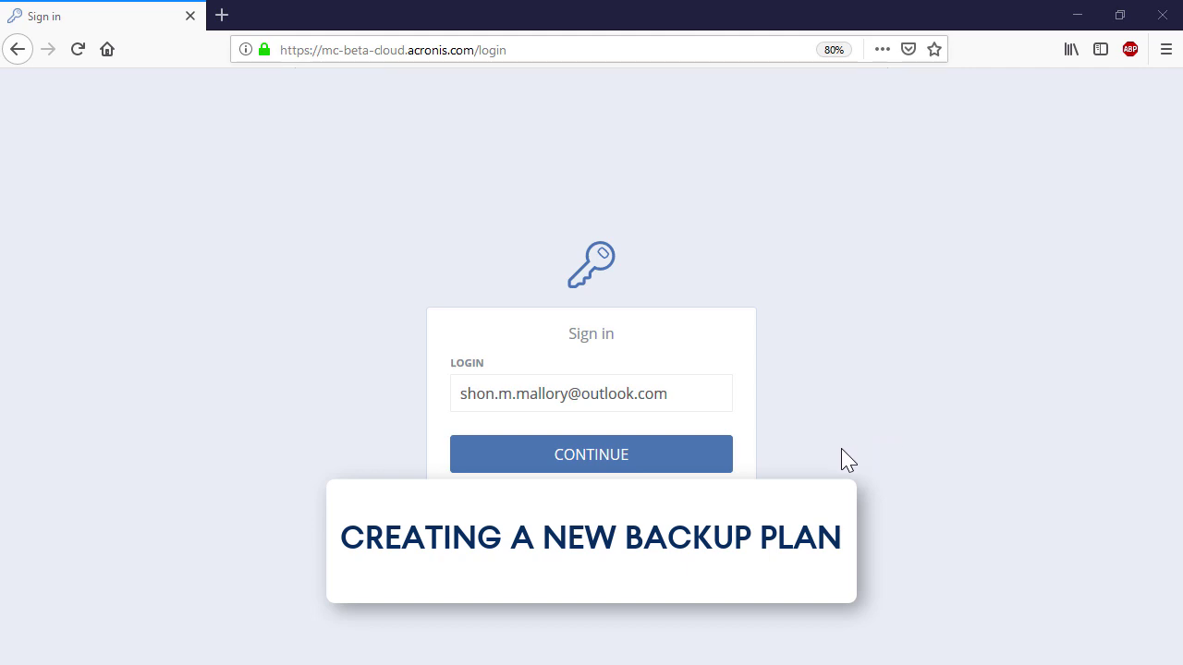
pyautogui.click(702, 461)
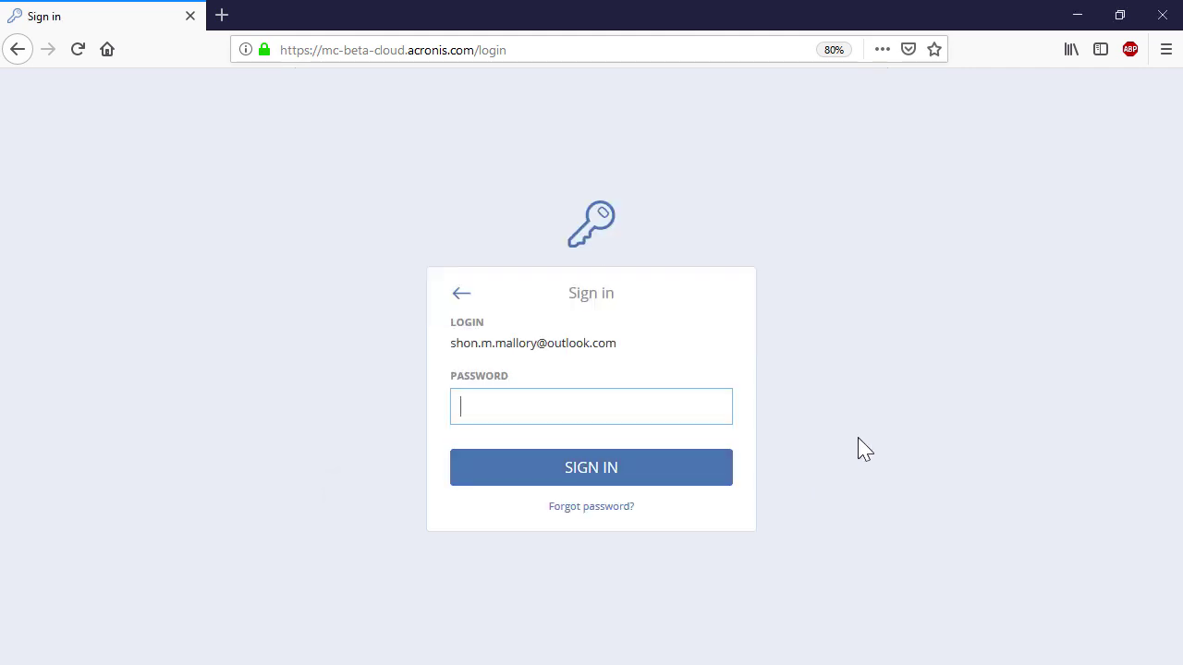
pyautogui.write('●●●●●●●●●●●')
pyautogui.click(718, 469)
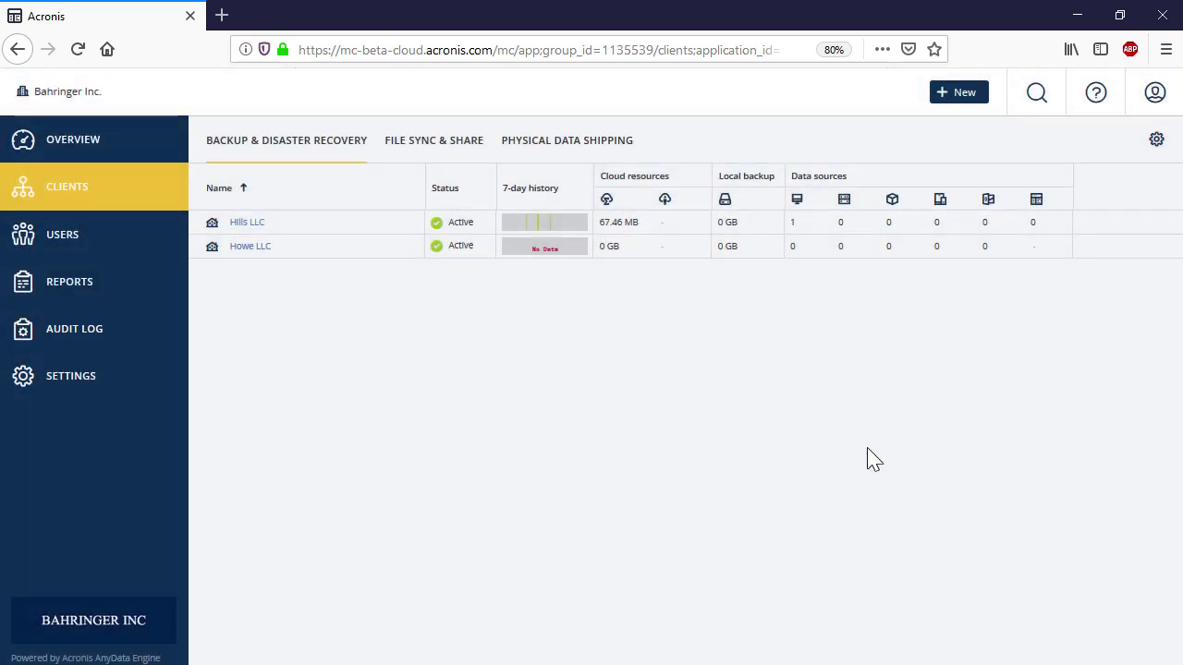
# Open the backup service management for the client Hills LLC
pyautogui.click(347, 192)
pyautogui.click(347, 194)
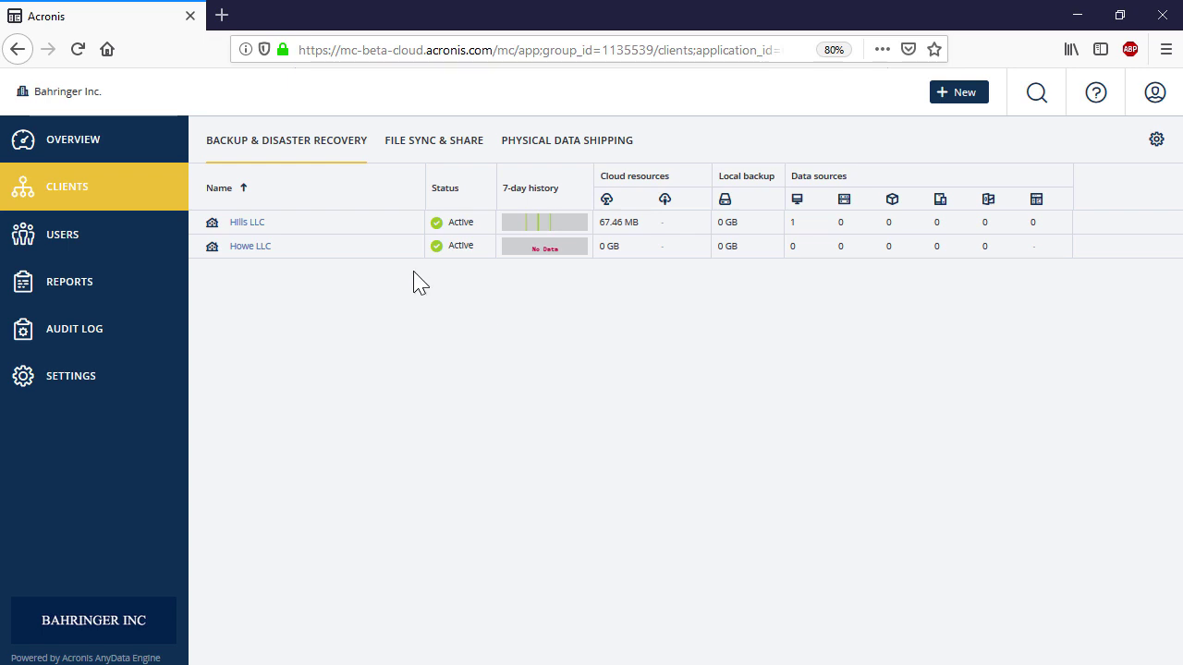
pyautogui.click(377, 224)
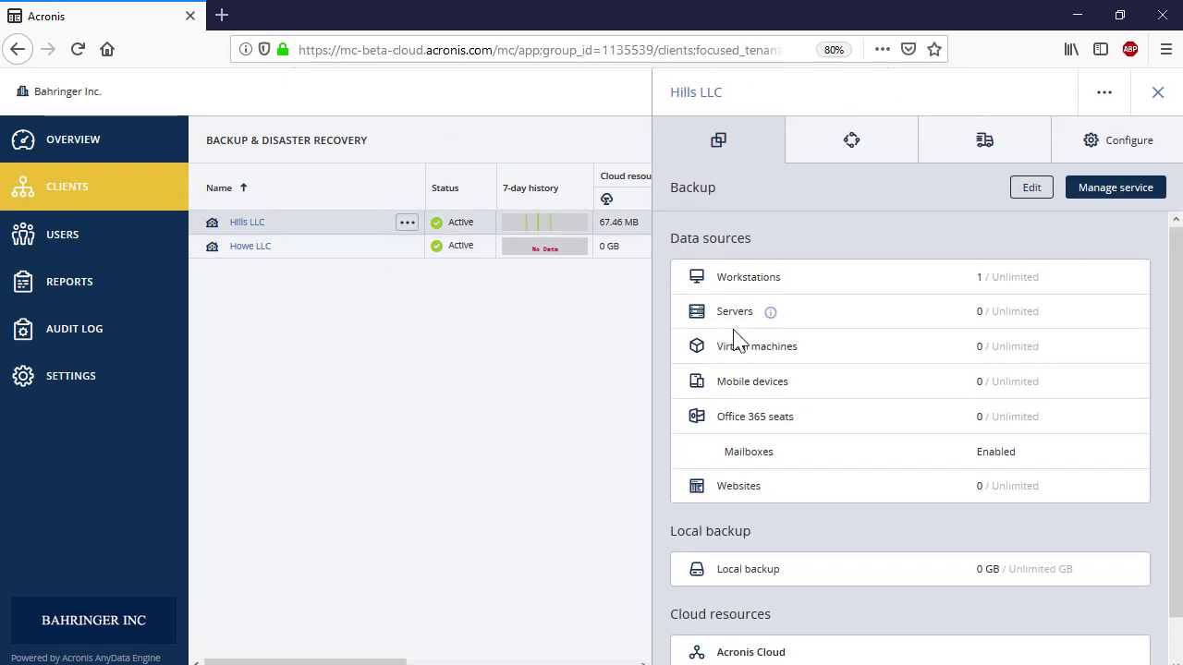
pyautogui.click(1138, 192)
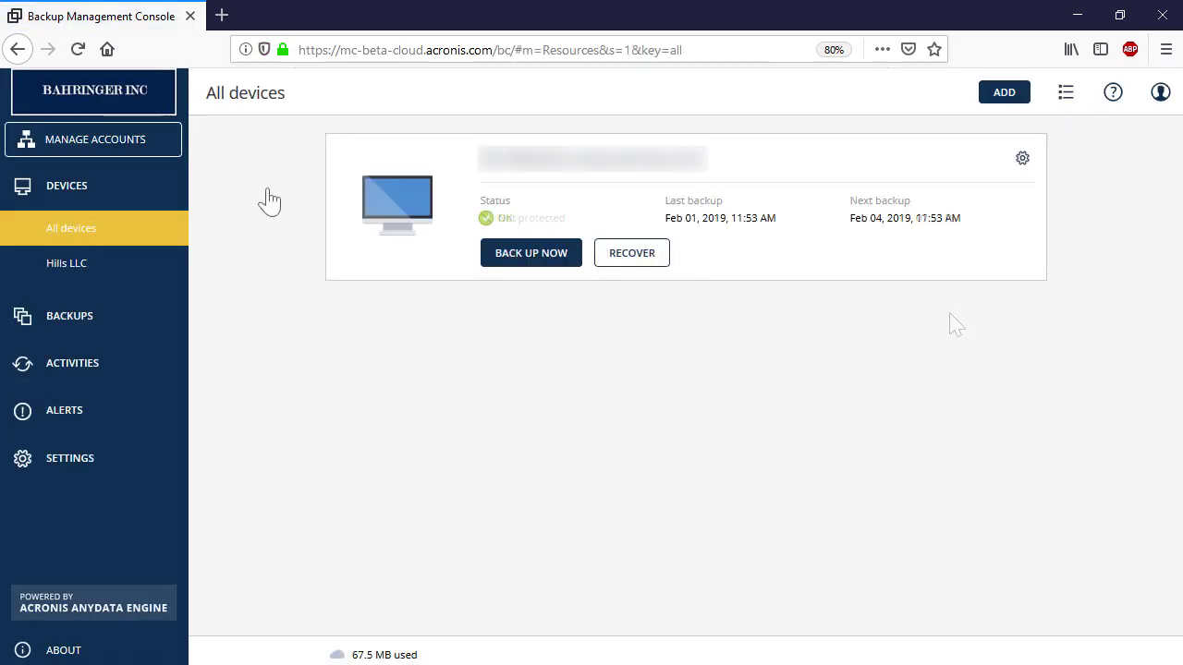
# Start adding a new backup plan to the Hills LLC workstation
pyautogui.click(1023, 159)
pyautogui.click(1041, 205)
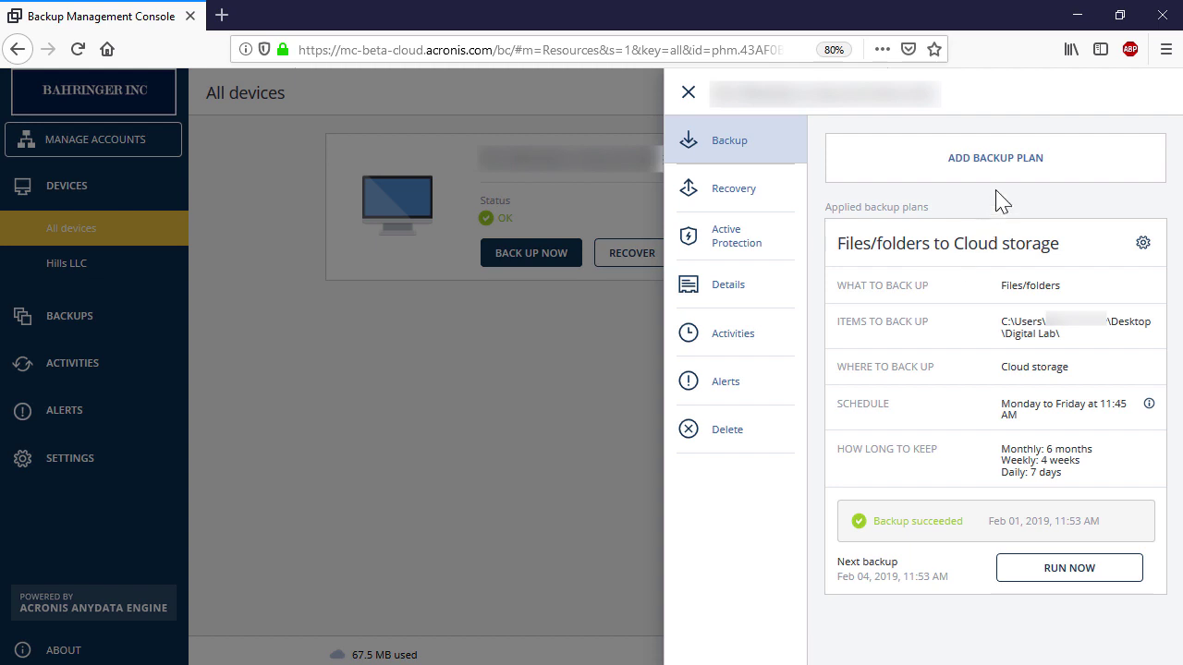
pyautogui.click(1006, 167)
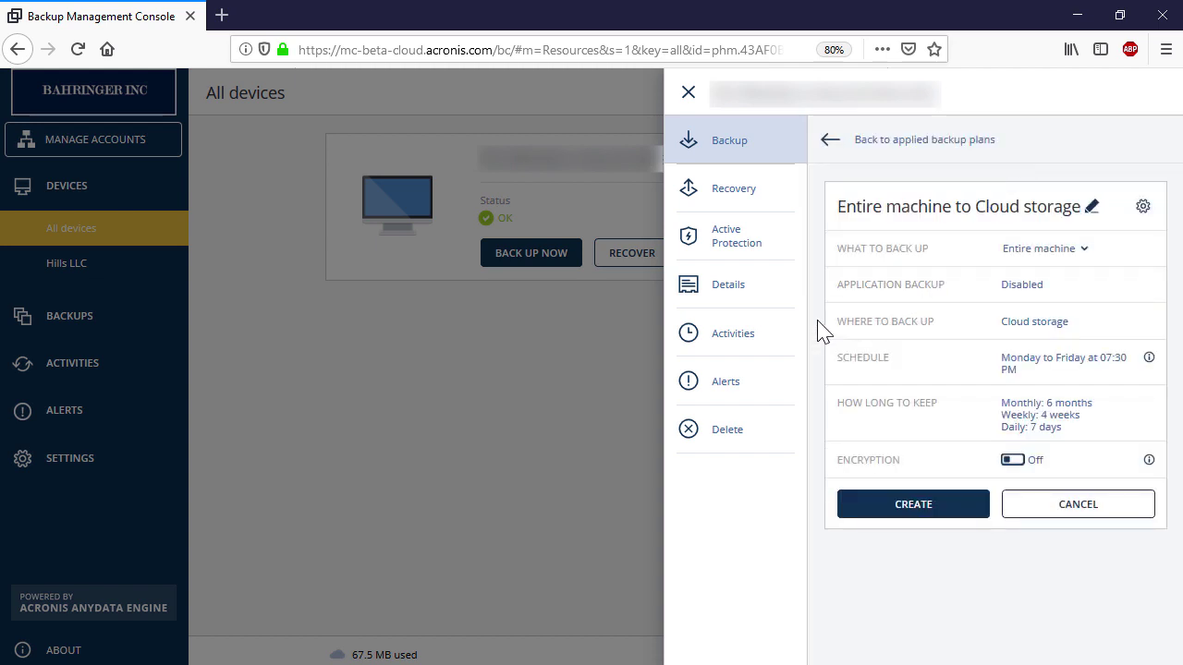
# Rename the backup plan to "New Backup Plan"
pyautogui.click(1091, 209)
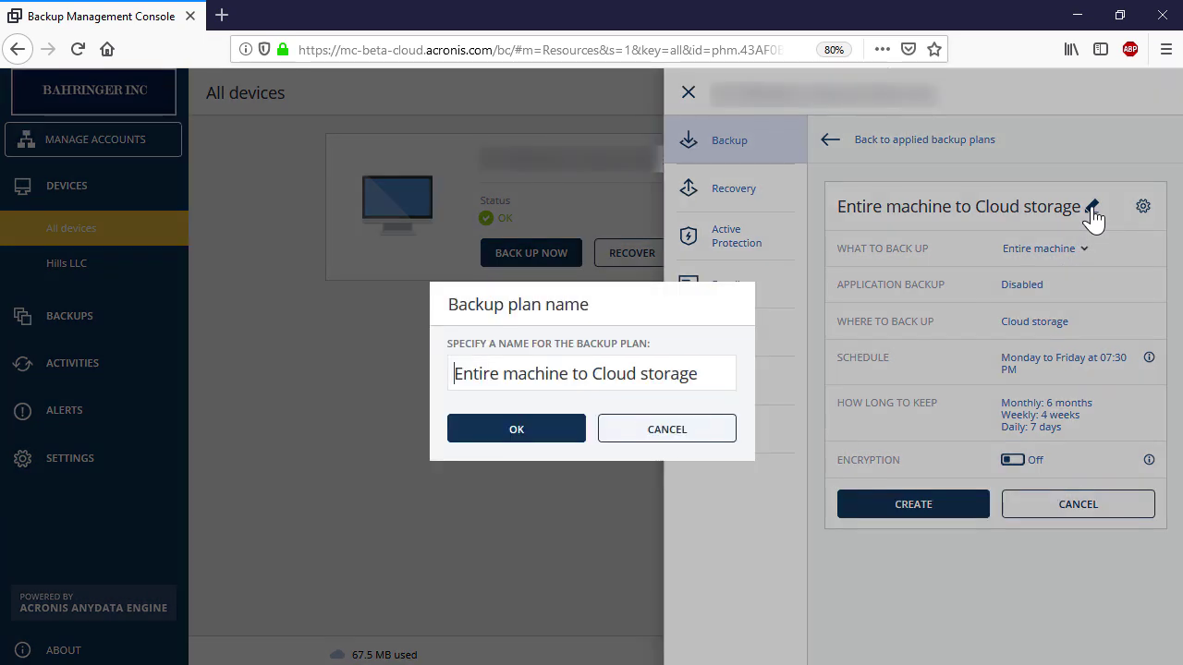
pyautogui.press('BackSpace')
pyautogui.hotkey('ctrl', 'a')
pyautogui.write('New Backup Plan')
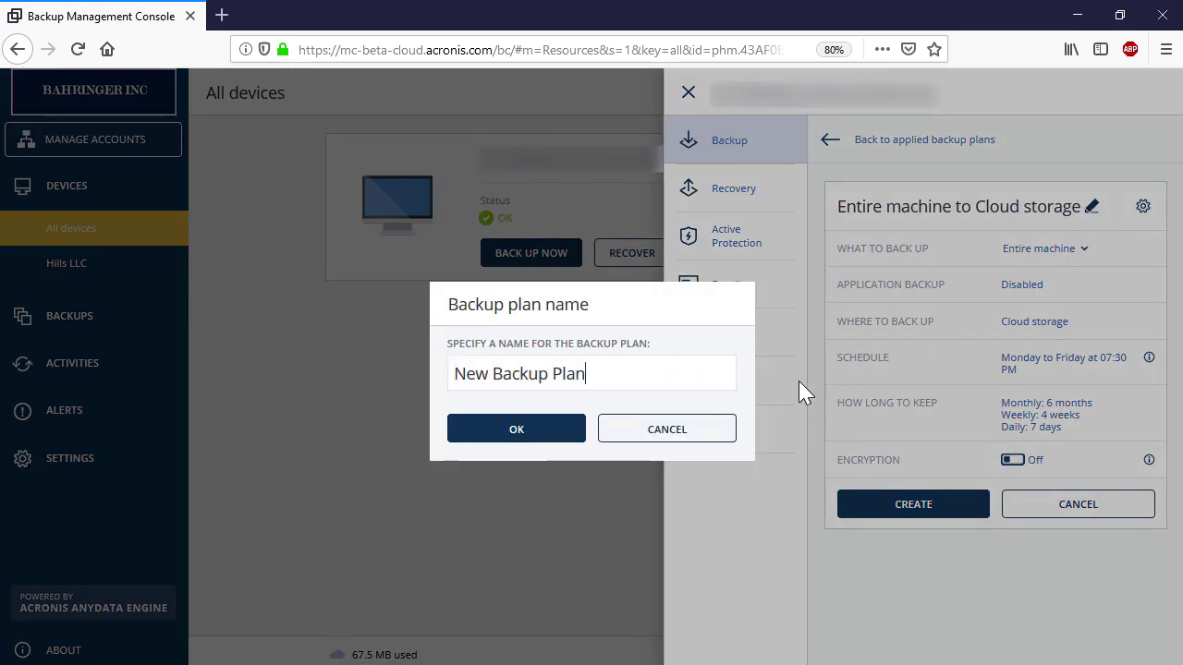
pyautogui.click(524, 434)
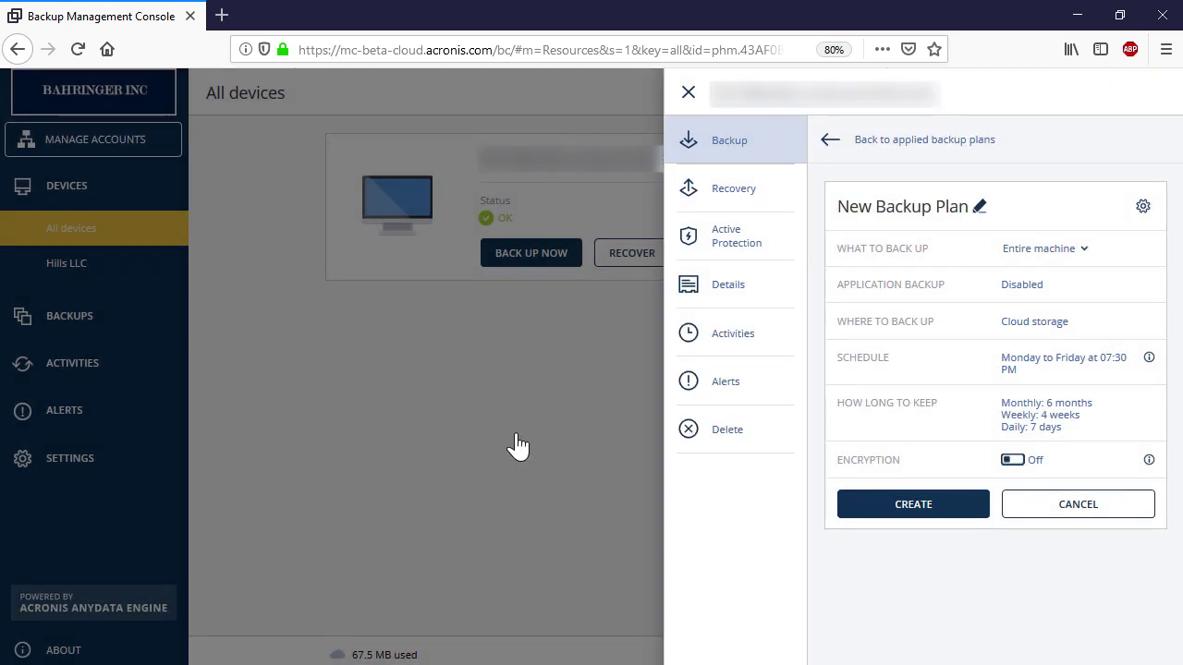
# Set the plan to back up Files/folders and choose the local CE folder on the user's Desktop as the item
pyautogui.click(1072, 251)
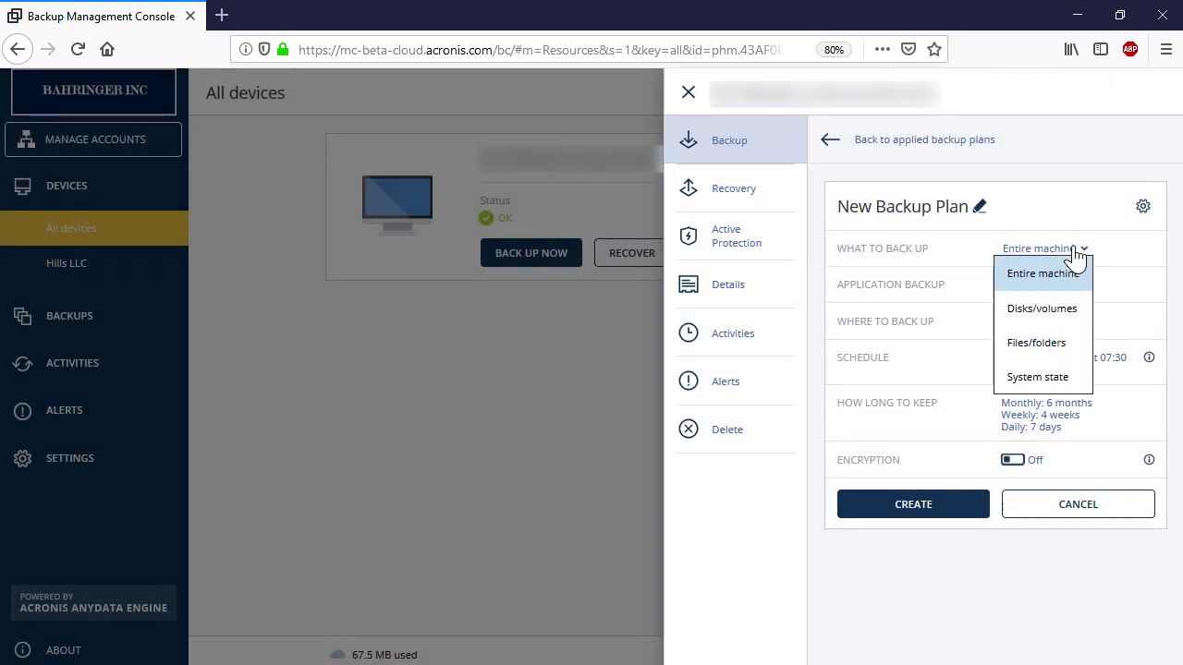
pyautogui.click(1048, 347)
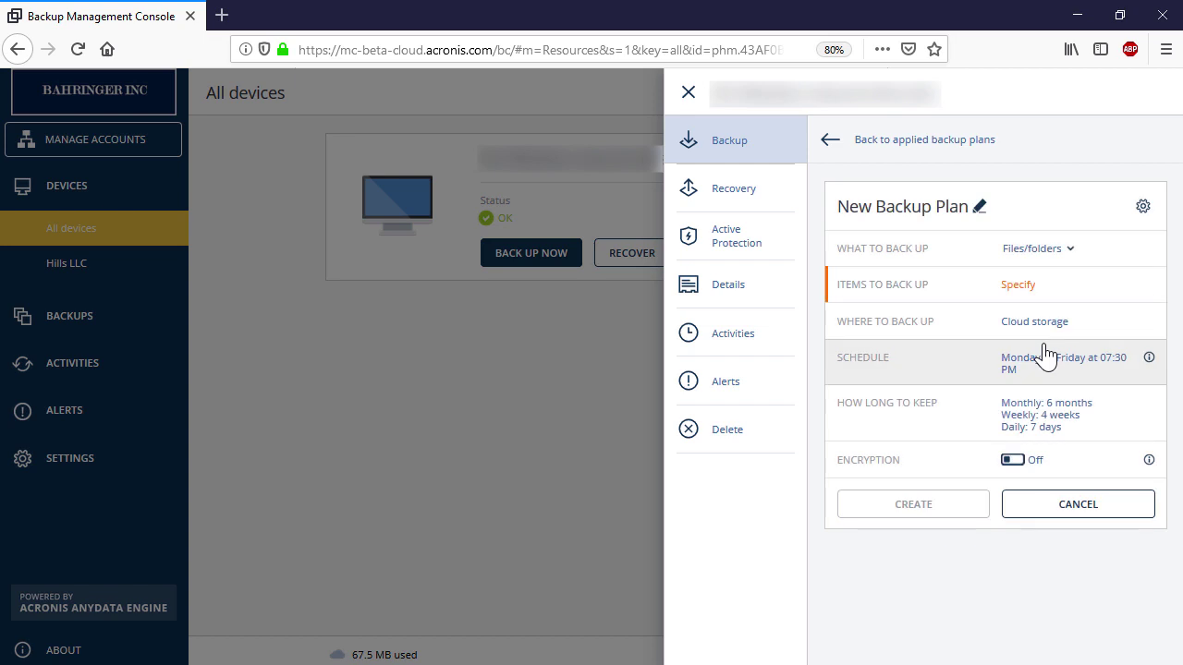
pyautogui.click(1022, 286)
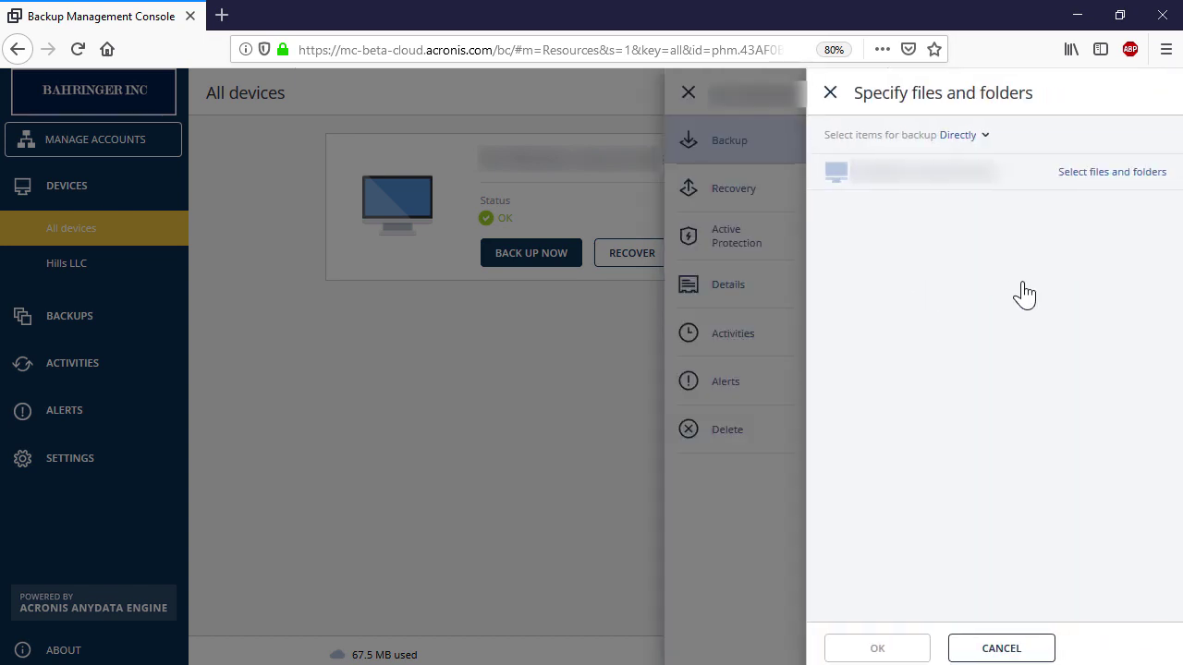
pyautogui.click(1122, 176)
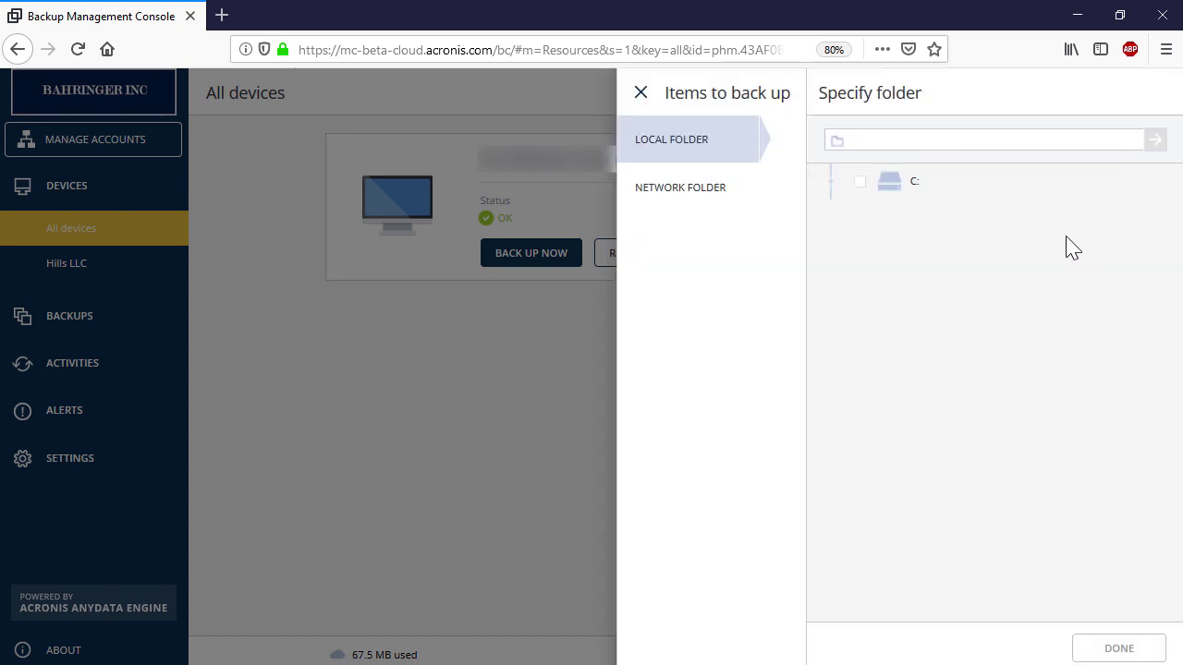
pyautogui.click(833, 185)
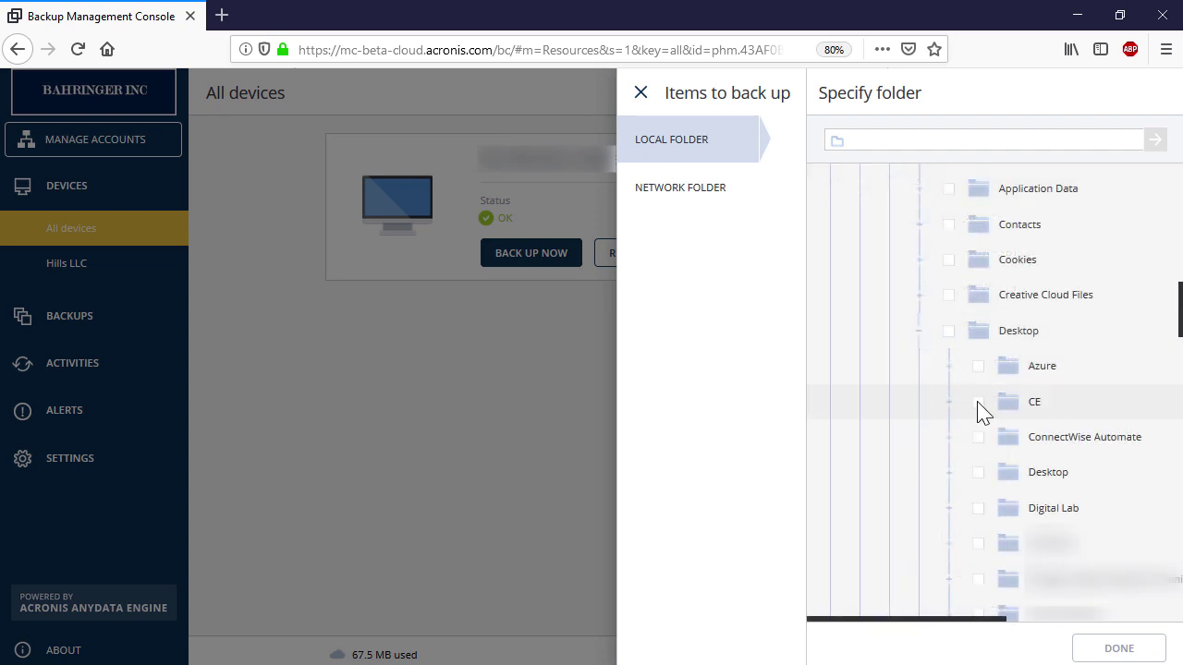
pyautogui.click(977, 402)
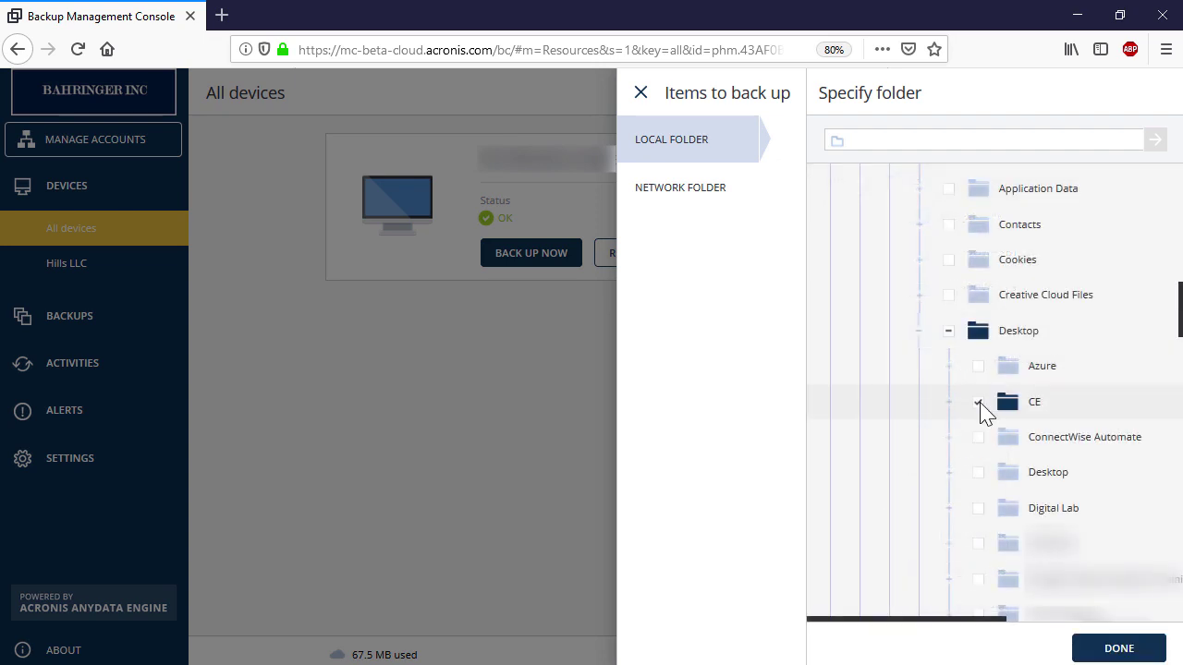
pyautogui.click(1087, 646)
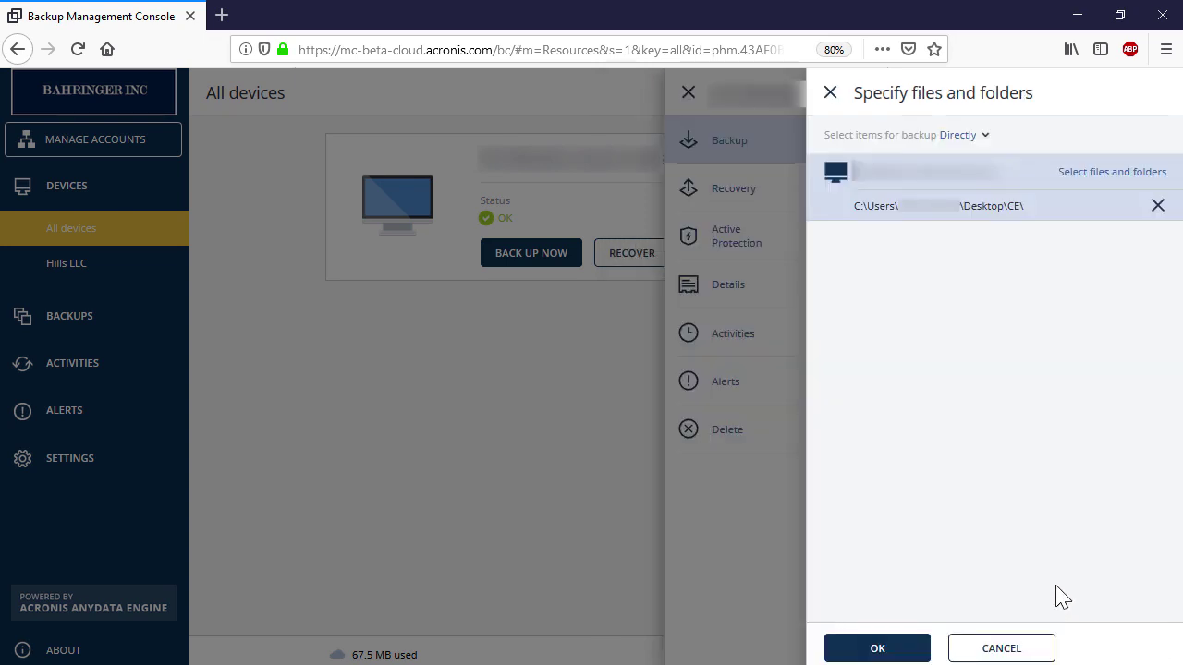
pyautogui.click(879, 648)
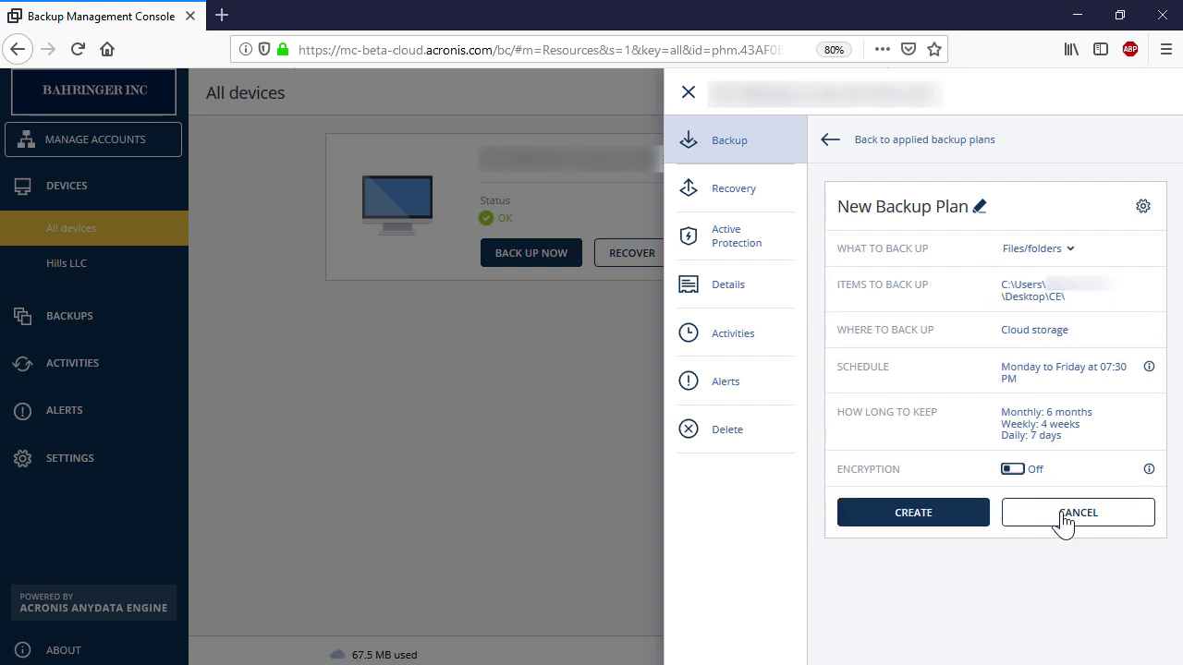
# Choose Cloud storage as the backup destination and confirm the weekly Monday to Friday schedule starting at 07:30 PM
pyautogui.click(1047, 342)
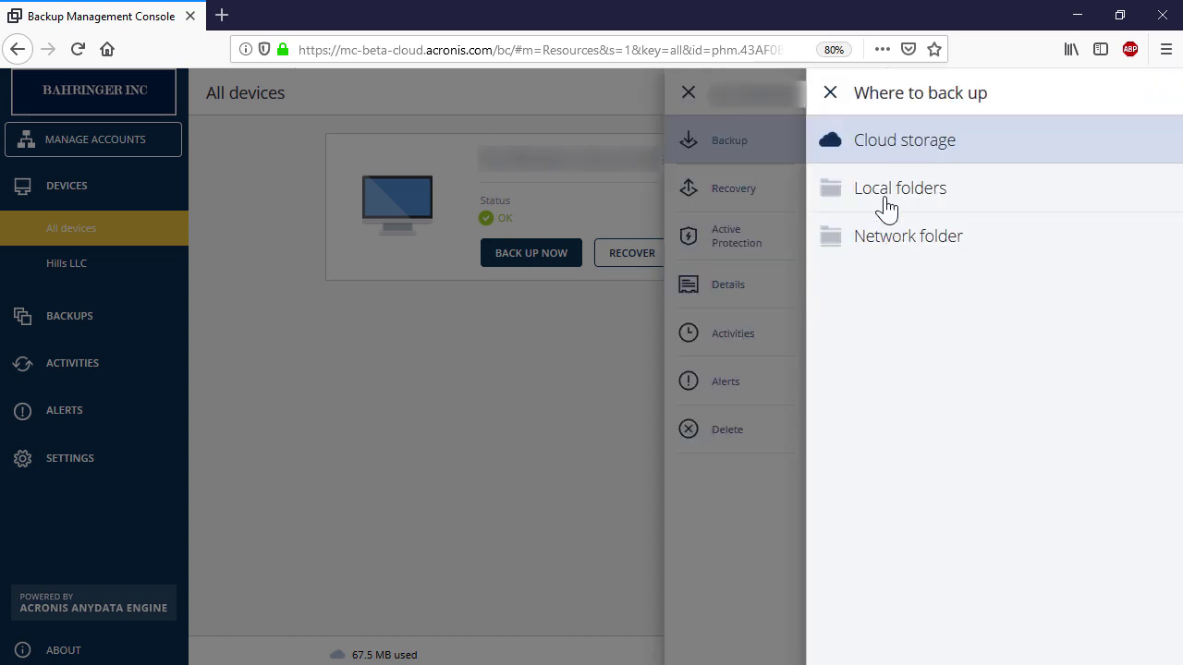
pyautogui.click(871, 146)
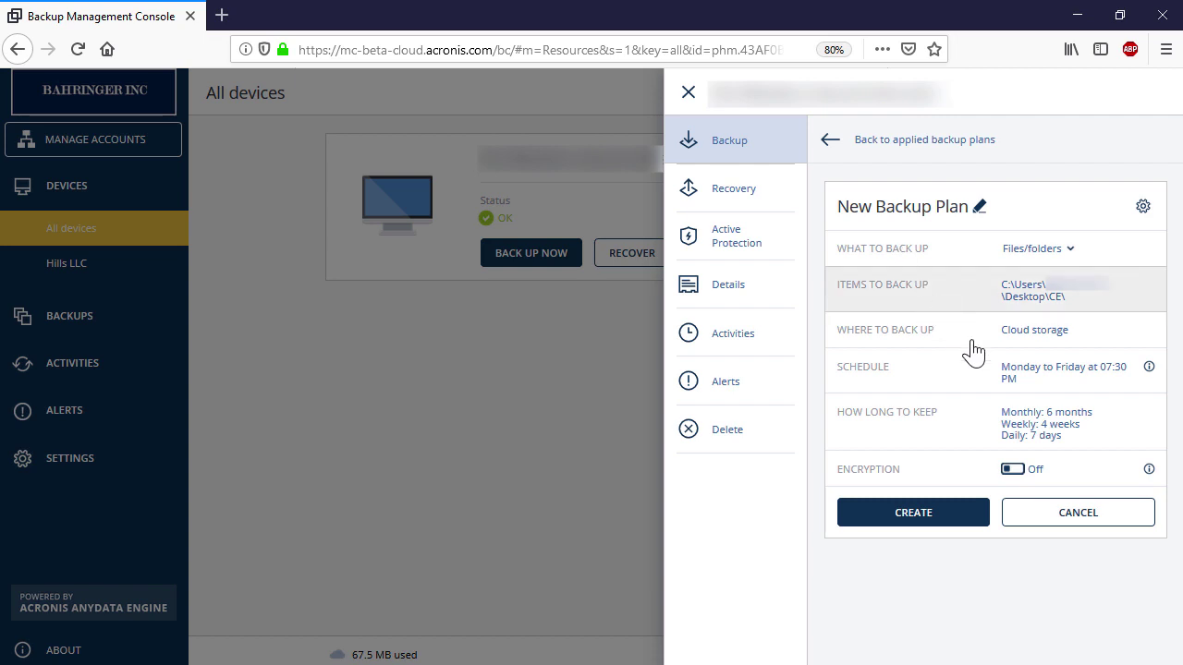
pyautogui.click(1024, 380)
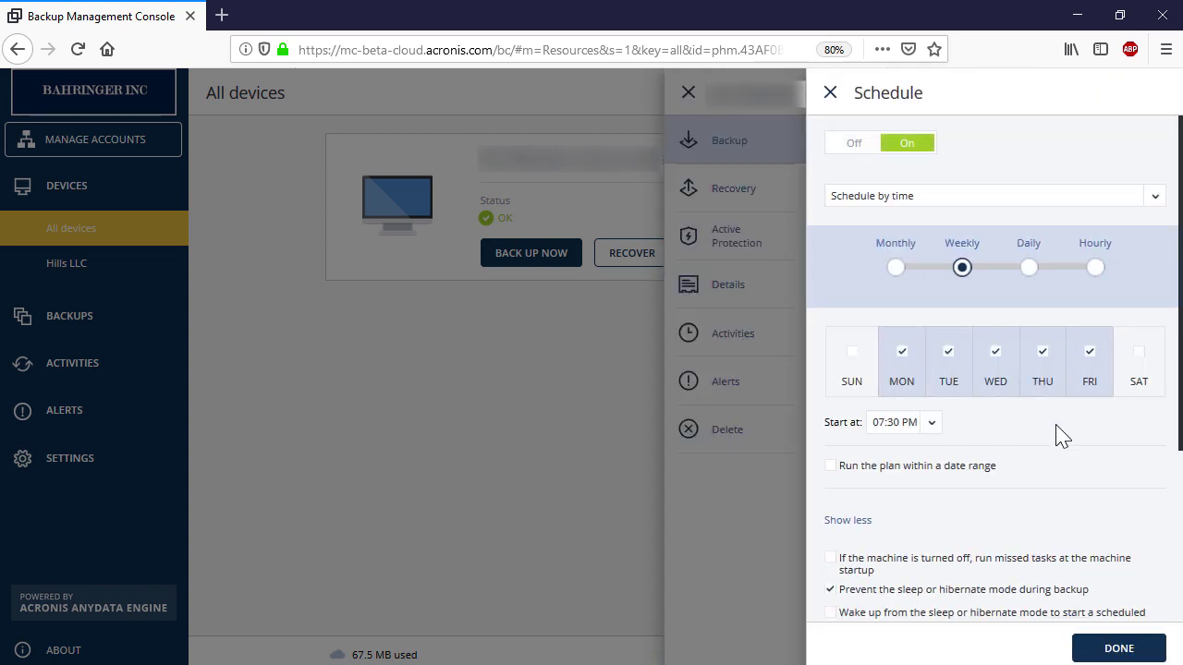
pyautogui.click(1108, 654)
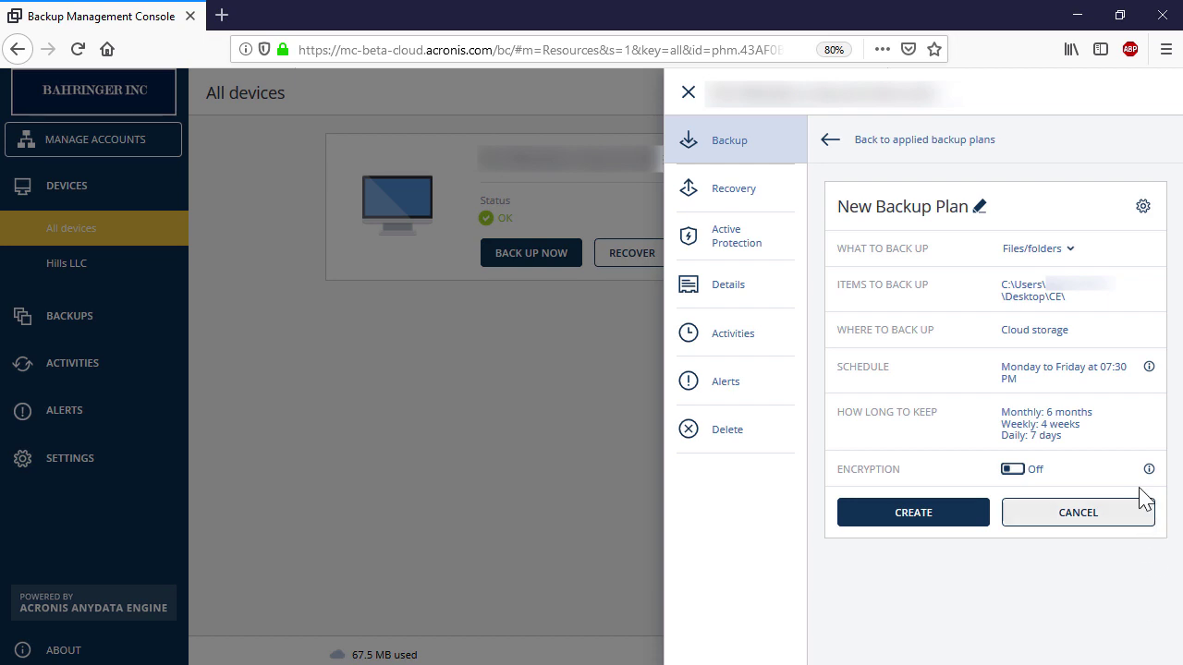
# Set cleanup to By backup age, keeping monthly backups for 6 months, weekly for 4 weeks and daily for 7 days
pyautogui.click(1059, 442)
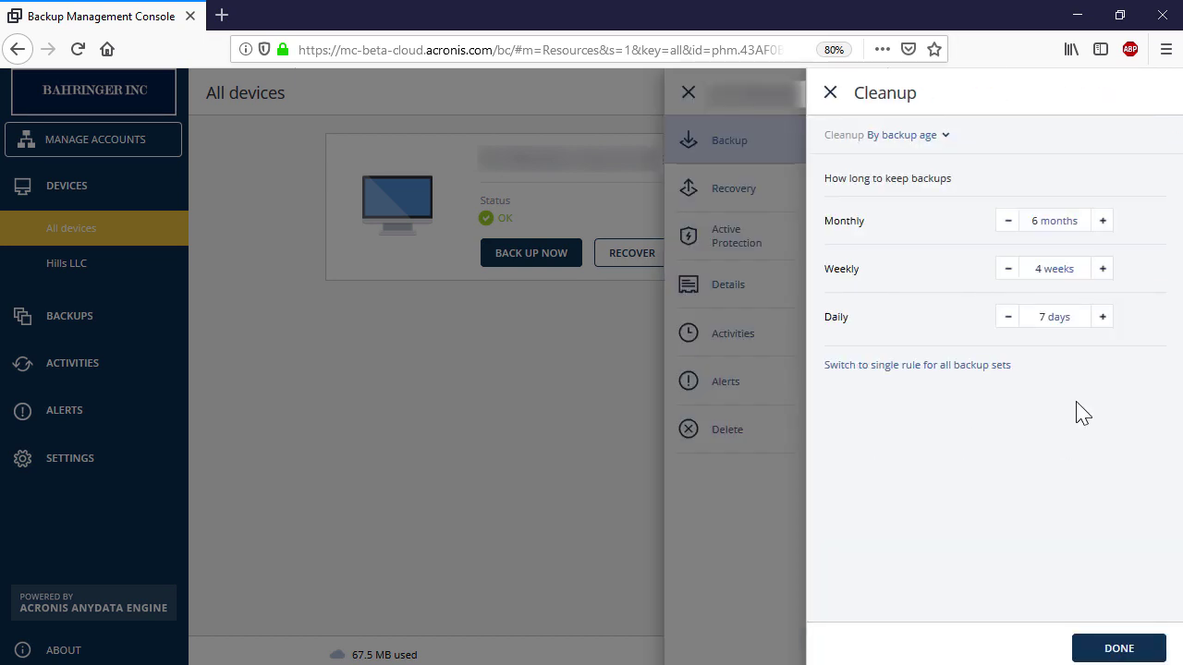
pyautogui.click(944, 136)
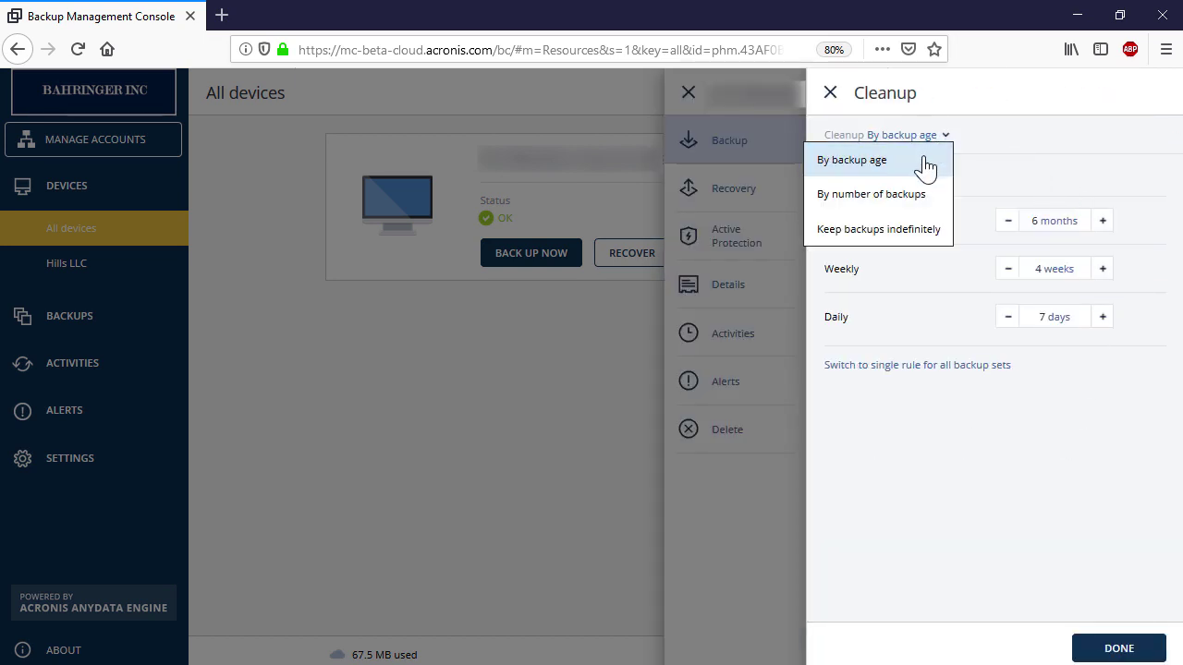
pyautogui.click(924, 163)
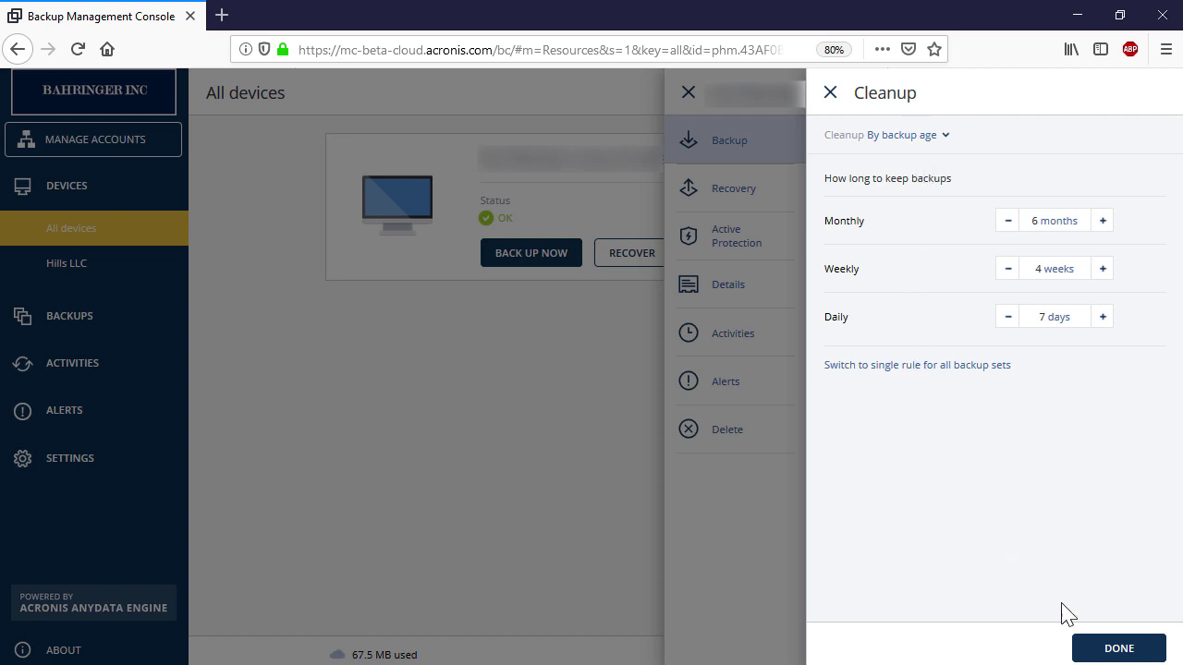
pyautogui.click(1101, 649)
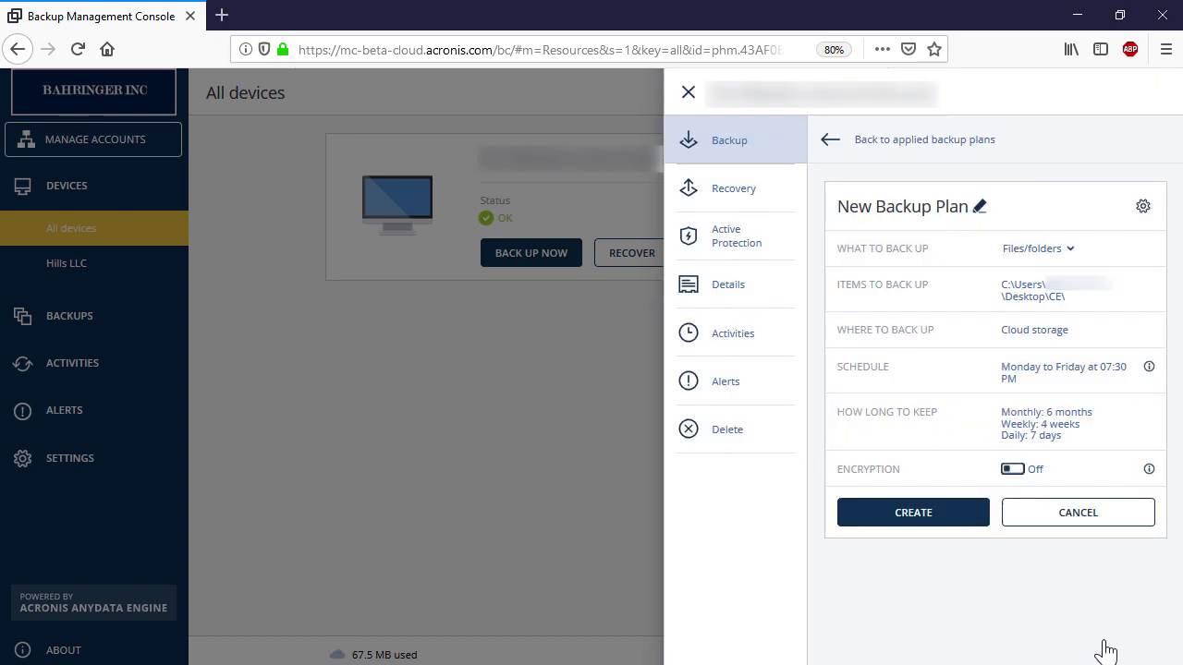
# Create the configured backup plan for the workstation
pyautogui.click(964, 514)
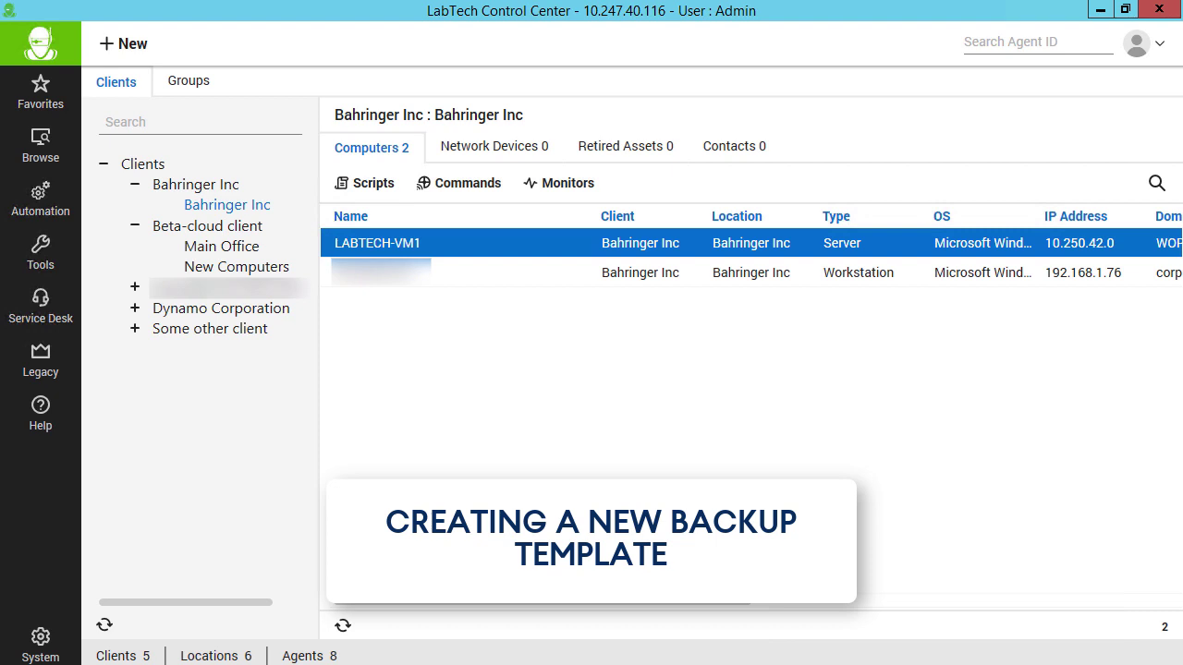
# Switch to LabTech Control Center and open the imported backup plans in the Acronis Data Cloud integration configuration of the System Dashboard
pyautogui.click(41, 637)
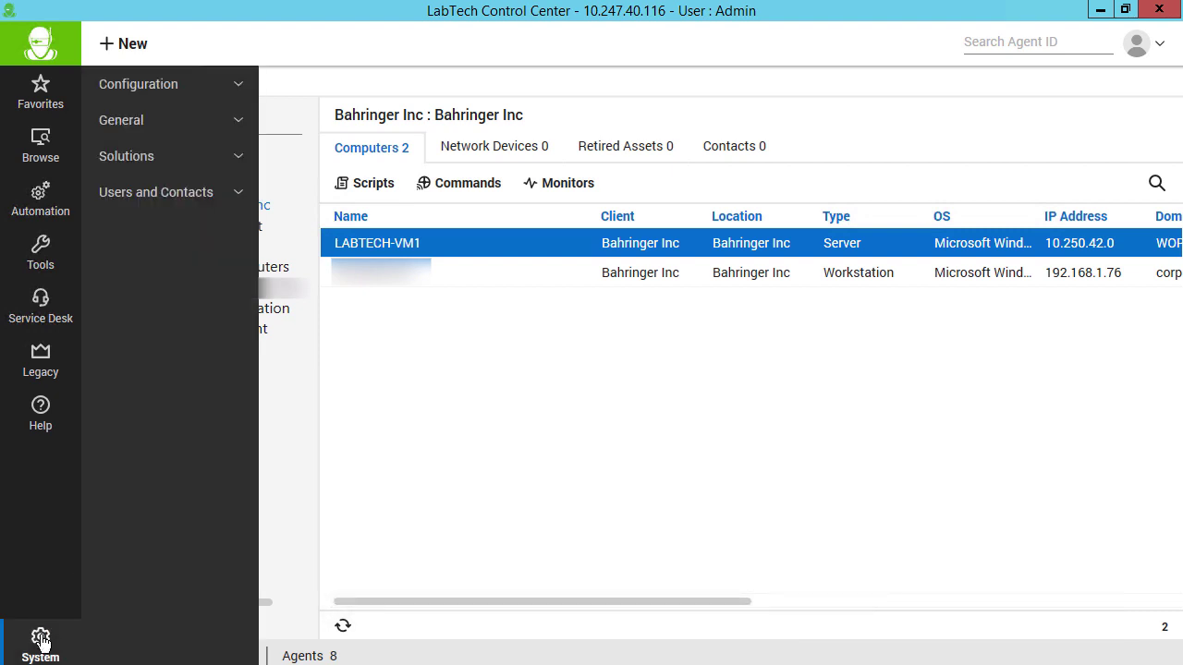
pyautogui.click(152, 84)
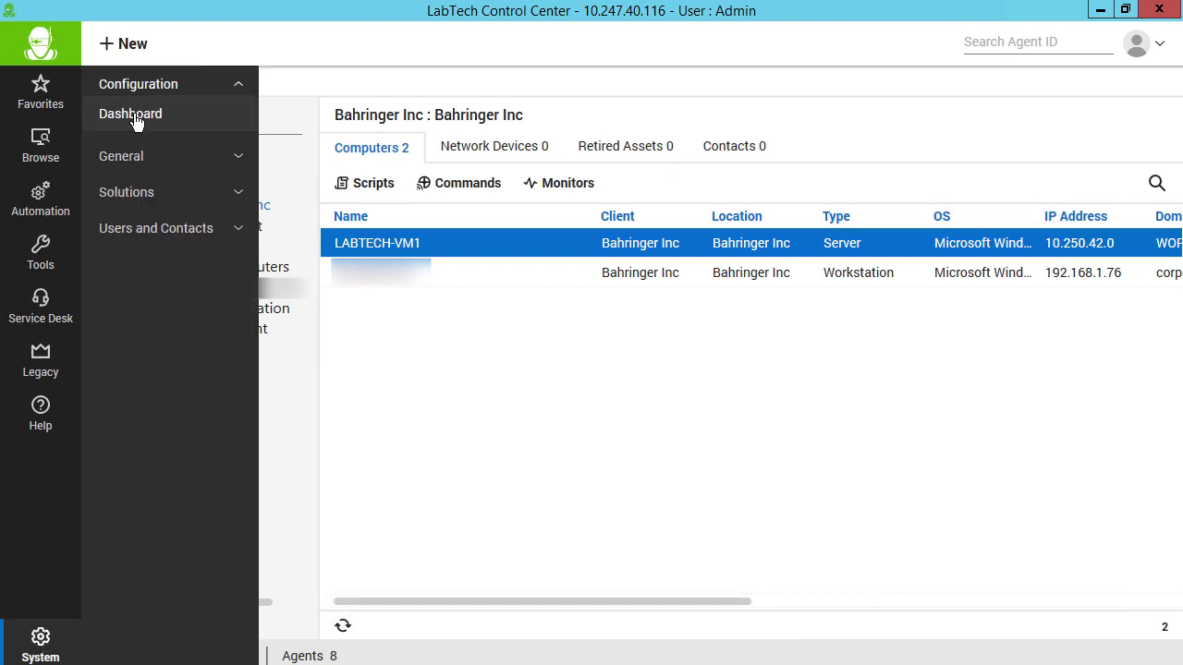
pyautogui.click(135, 118)
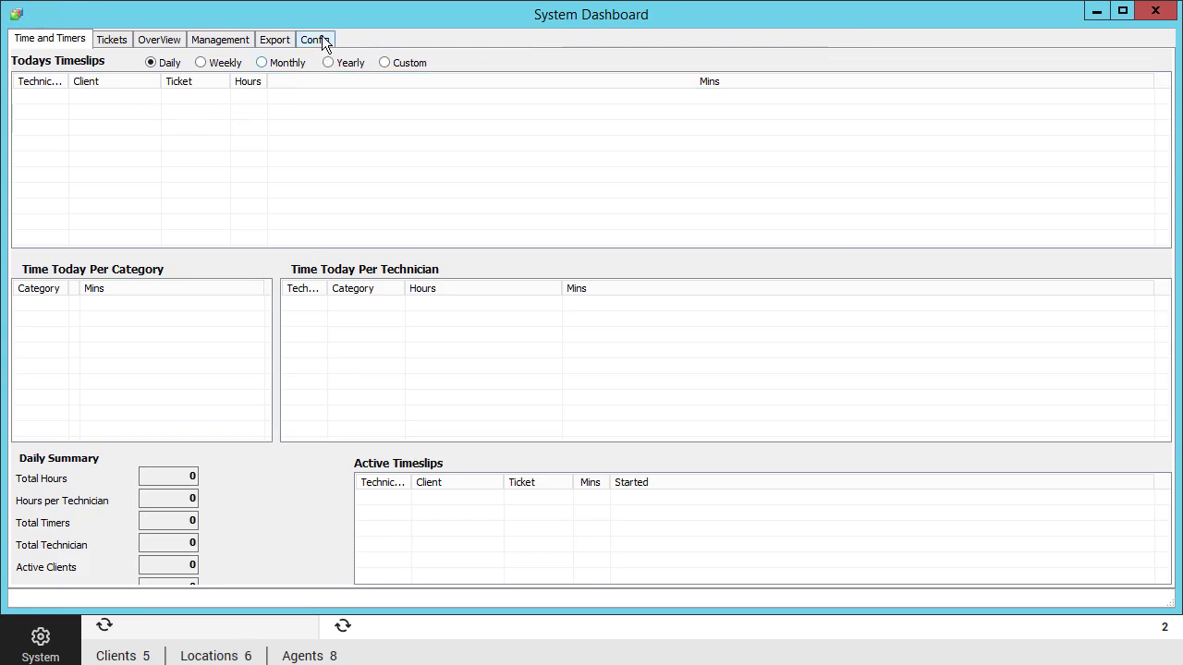
pyautogui.click(316, 40)
pyautogui.click(515, 60)
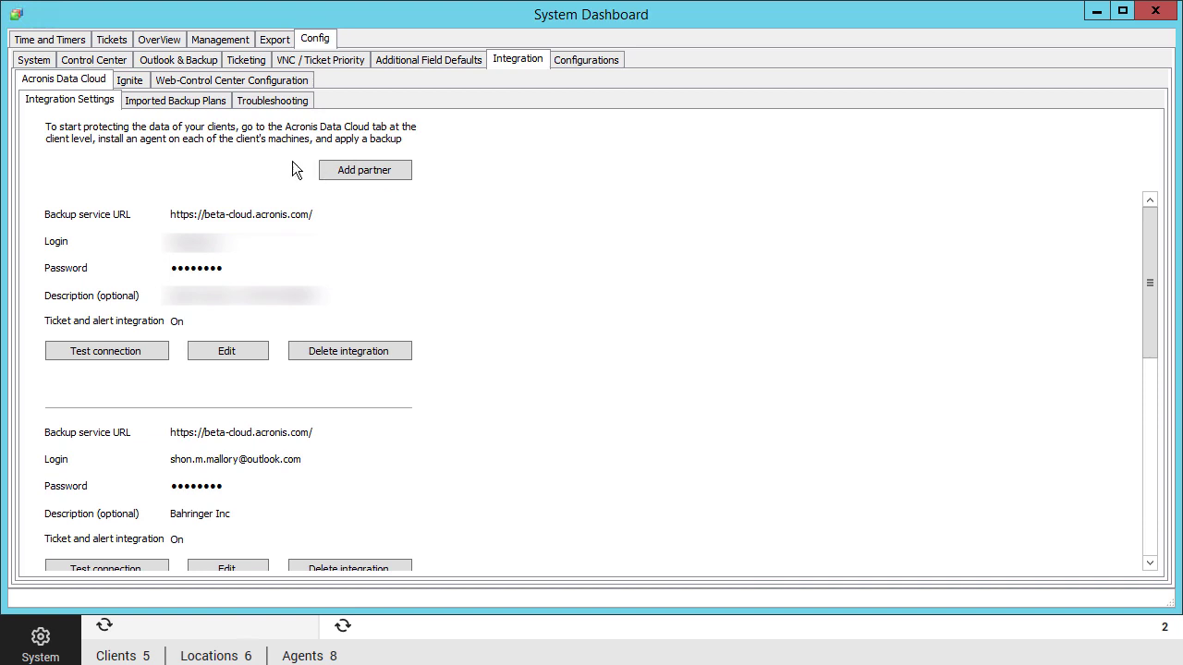
pyautogui.click(181, 101)
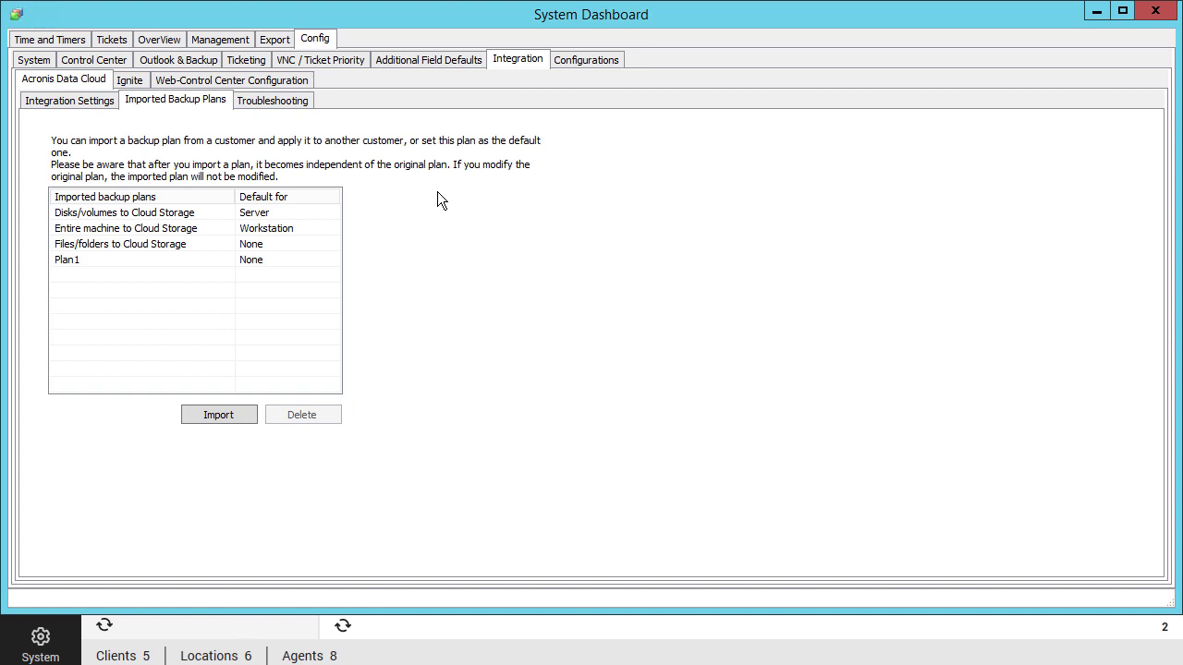
# Import "New Backup Plan" from partner Bahringer Inc. and customer Hills LLC
pyautogui.click(205, 411)
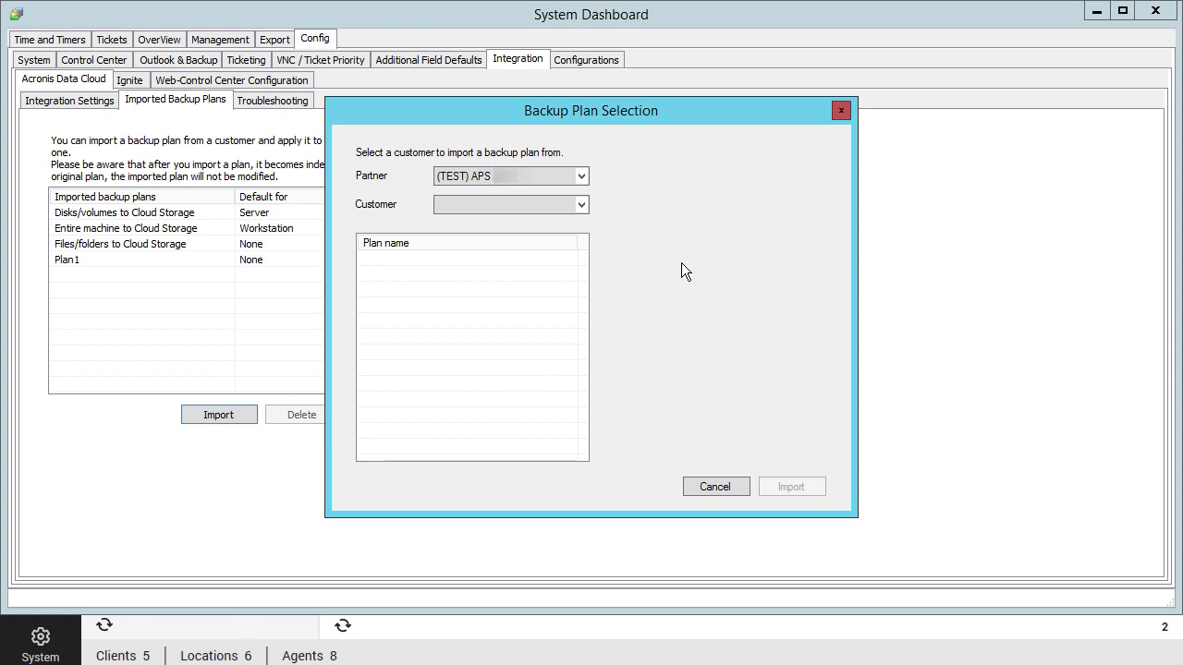
pyautogui.click(582, 176)
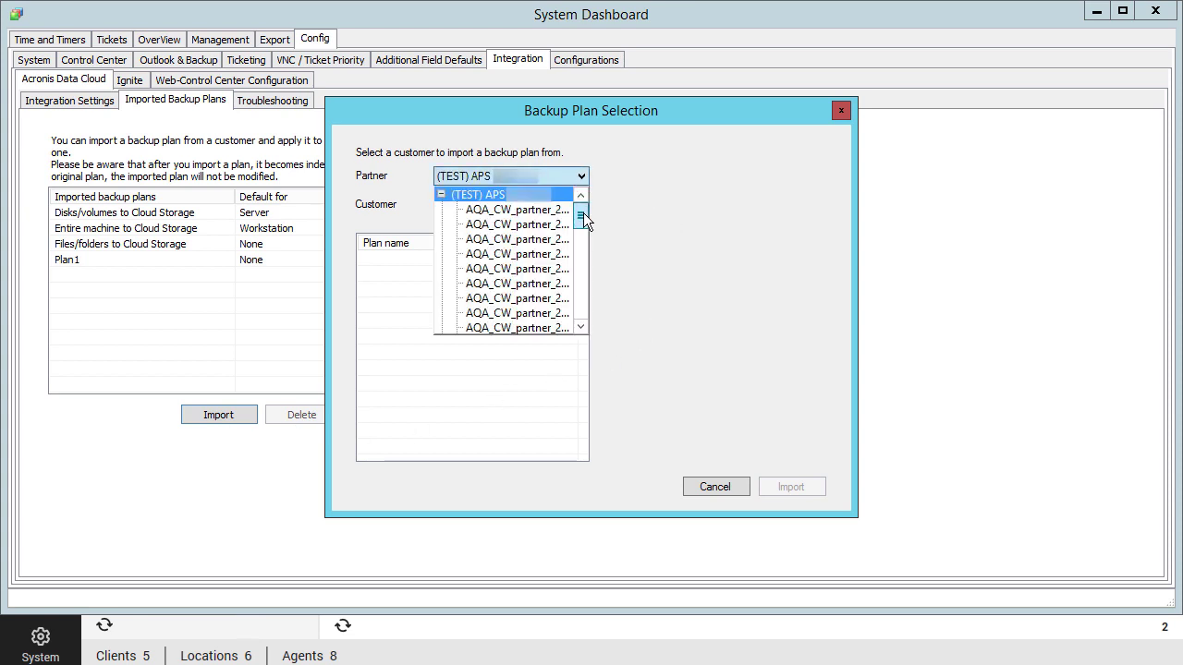
pyautogui.moveTo(583, 212); pyautogui.dragTo(577, 310)
pyautogui.scroll(-3, 580, 317)
pyautogui.click(520, 313)
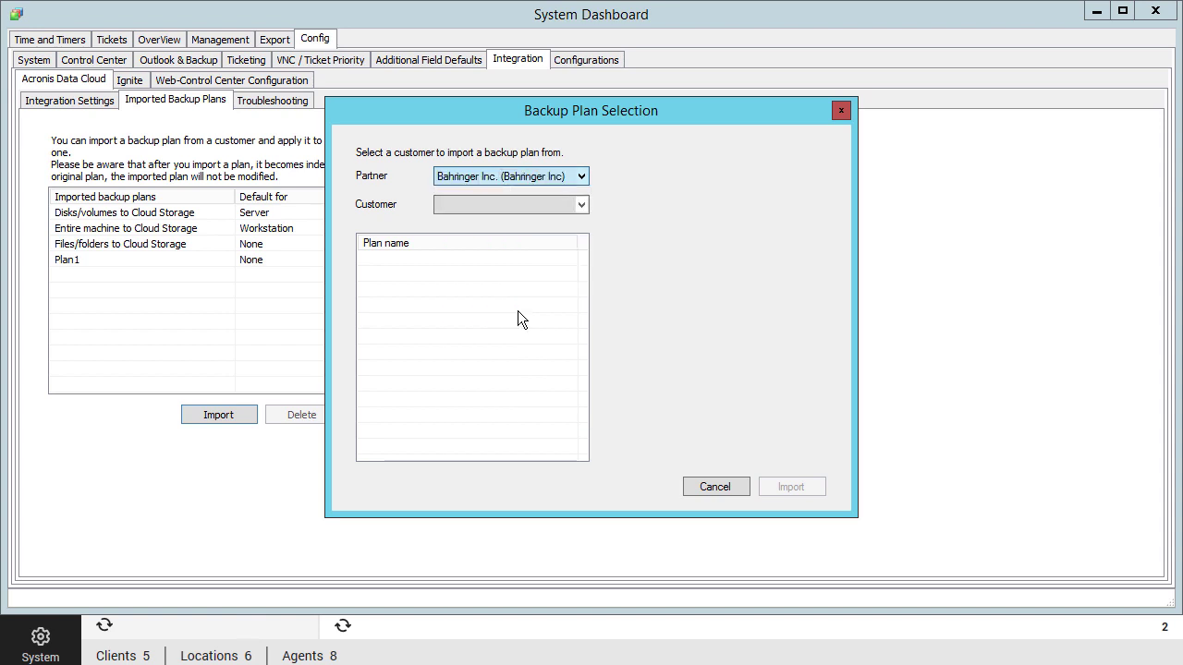
pyautogui.click(586, 203)
pyautogui.click(568, 220)
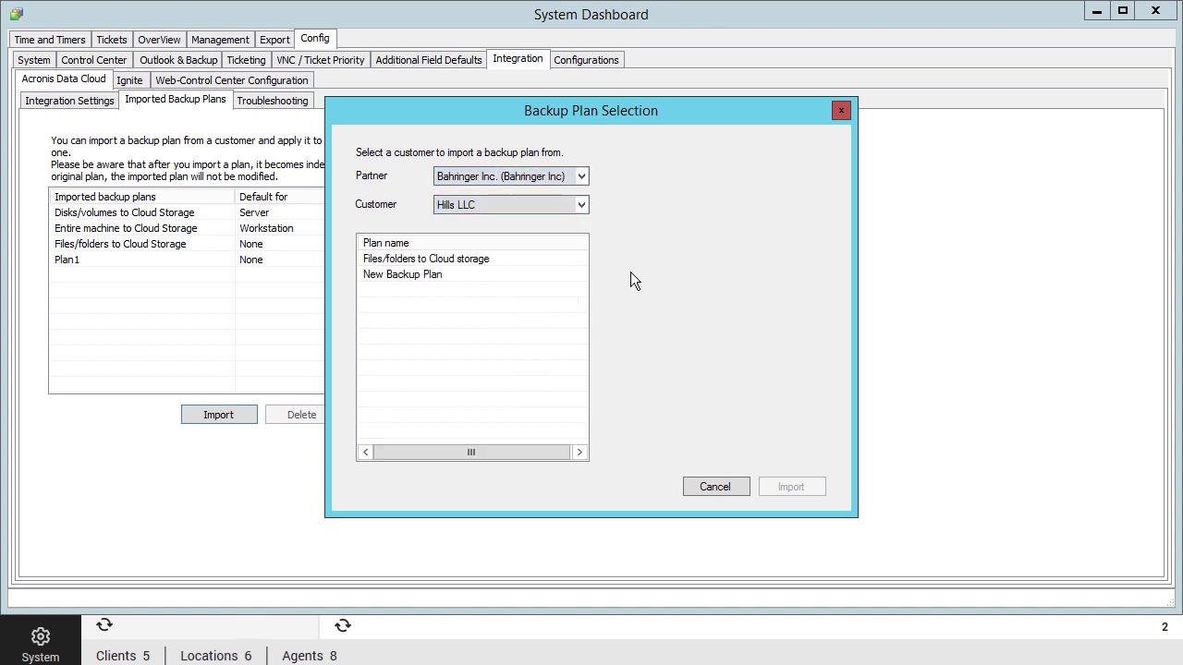
pyautogui.click(519, 275)
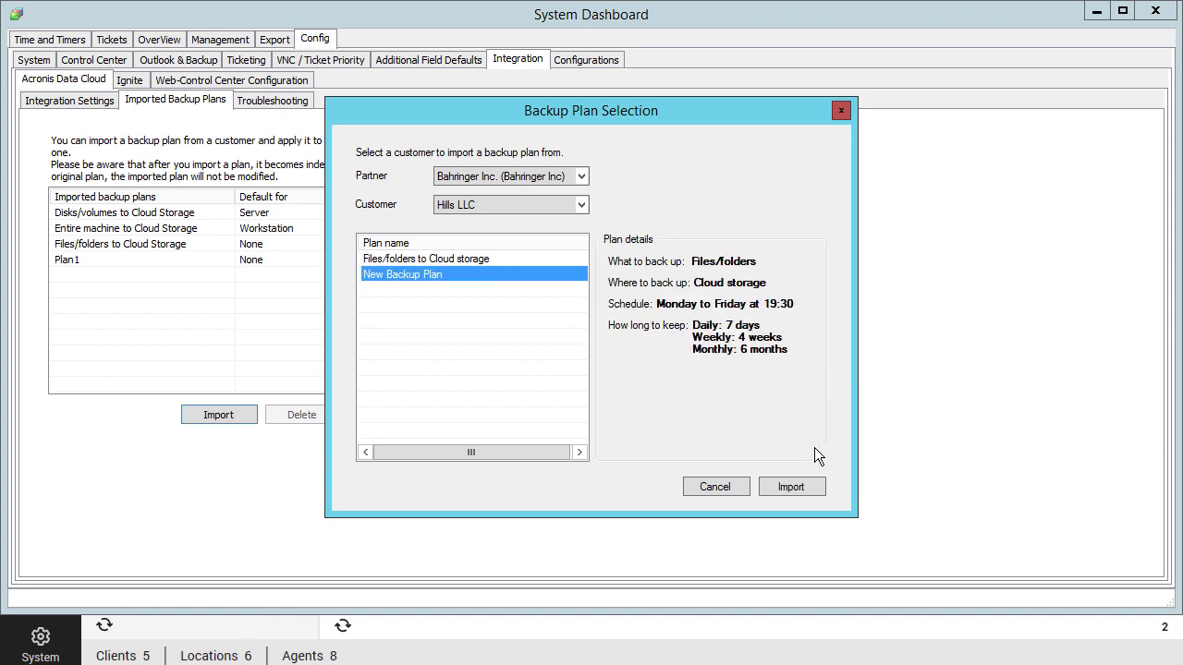
pyautogui.click(777, 484)
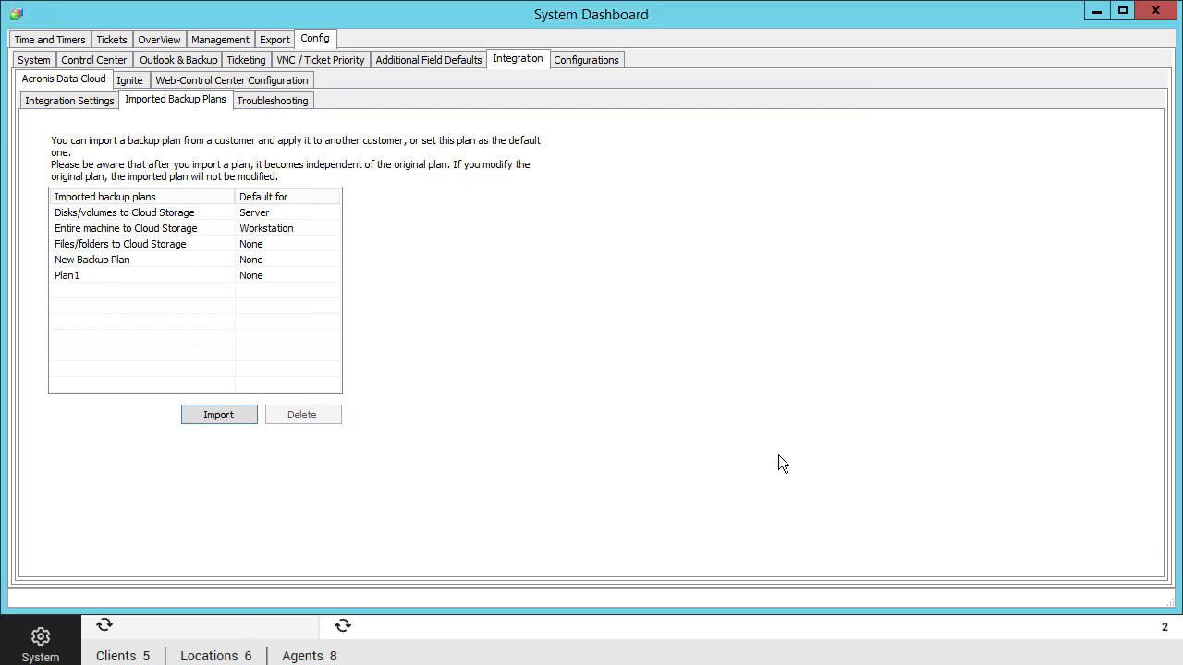
# Set the imported "New Backup Plan" as the default plan for workstations
pyautogui.click(313, 261)
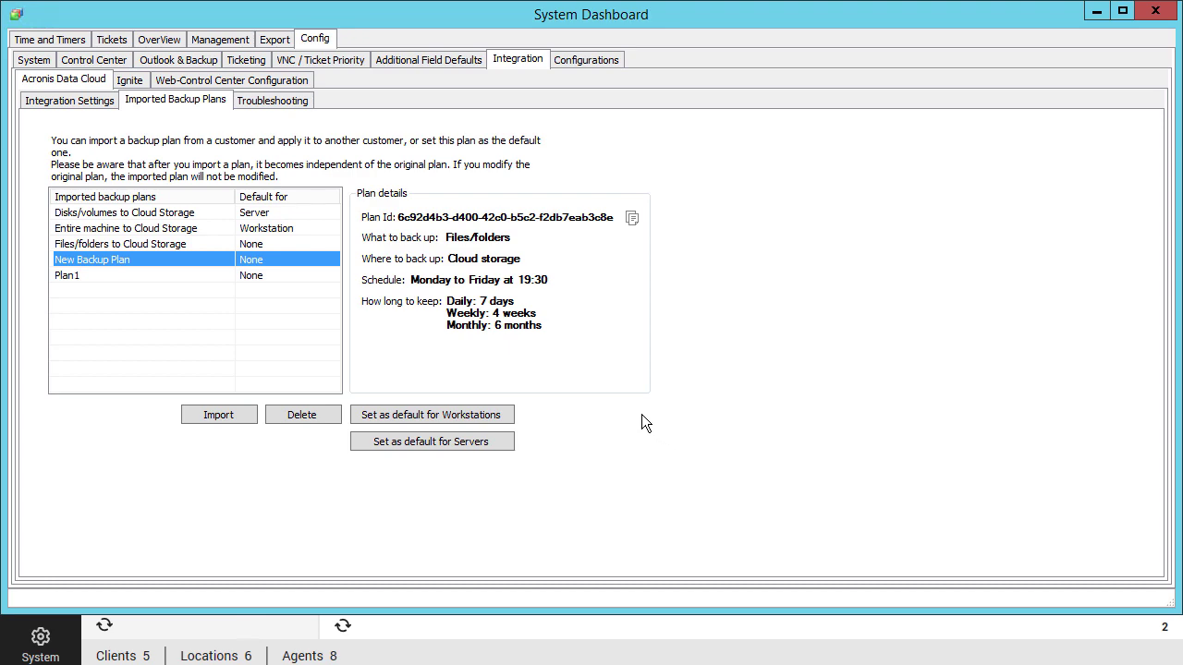
pyautogui.click(489, 412)
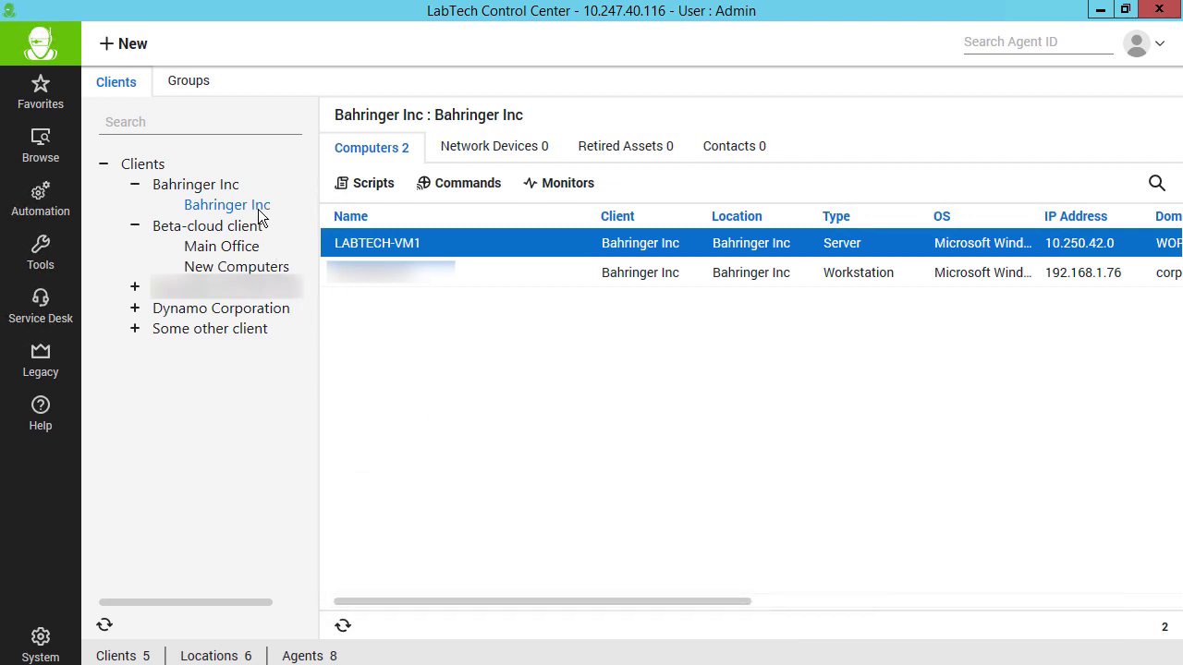
# Open the Acronis Data Cloud settings of the Bahringer Inc location and select the Windows workstation listed below LABTECH-VM1
pyautogui.doubleClick(258, 211)
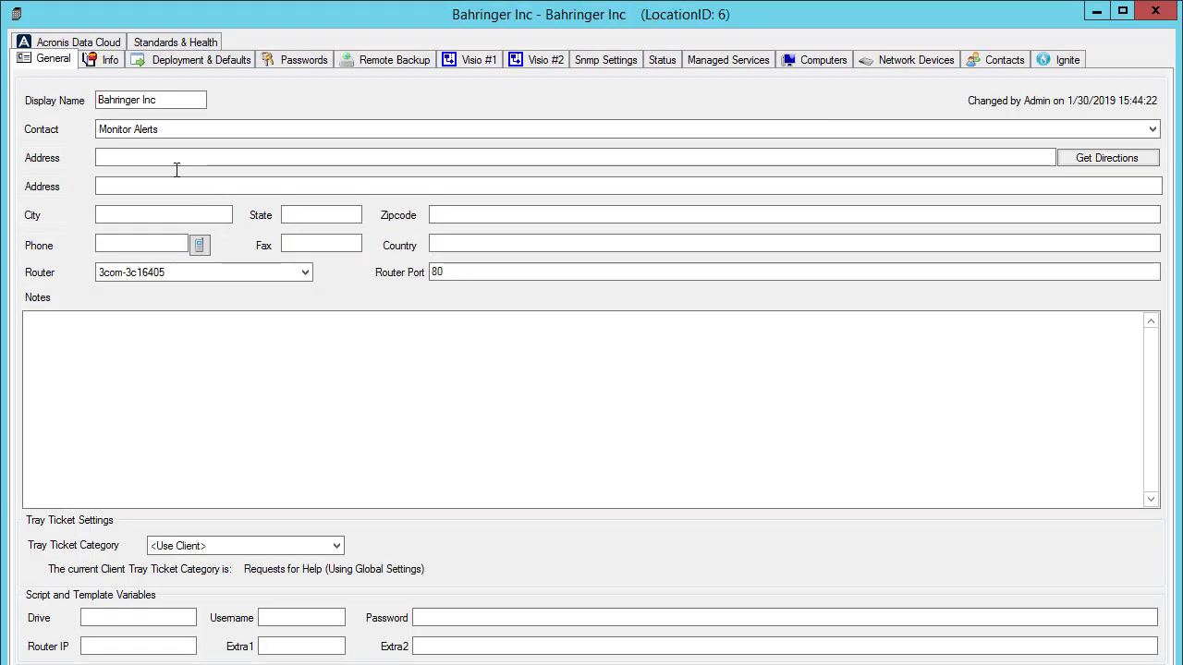
pyautogui.click(97, 43)
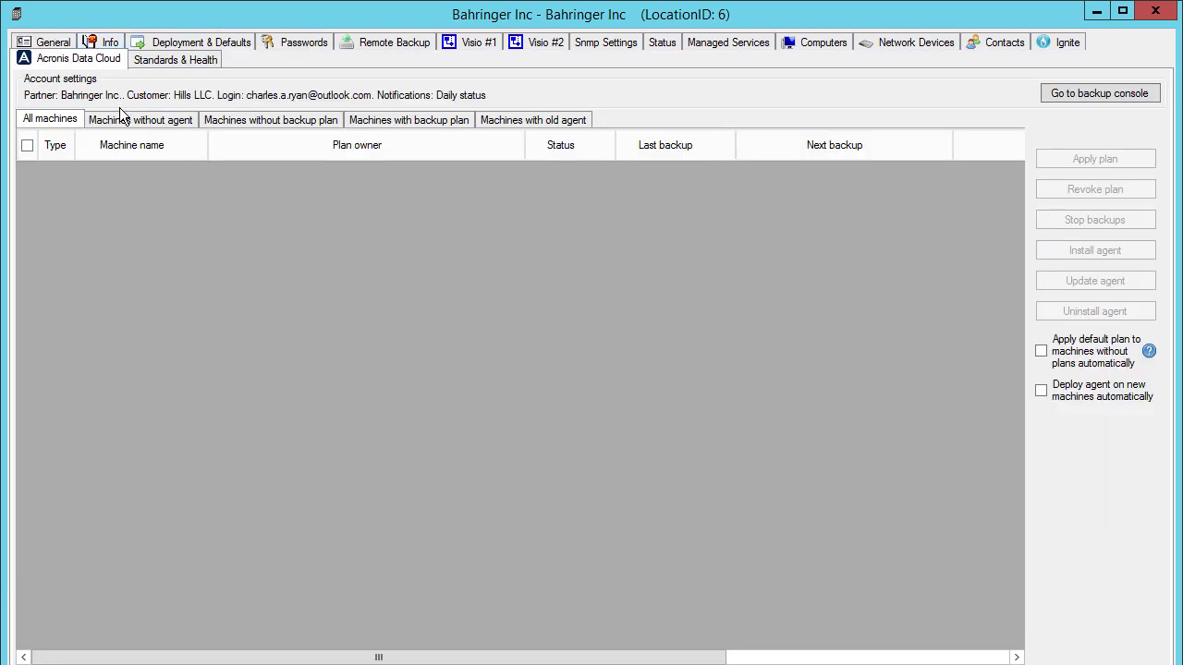
pyautogui.click(26, 207)
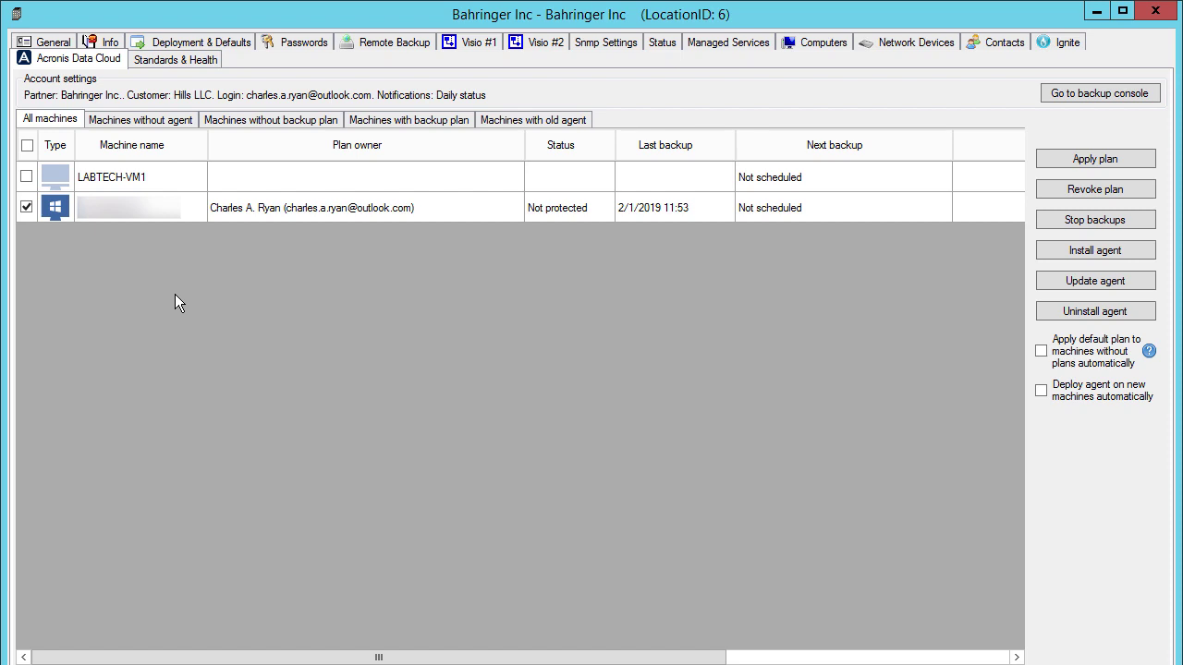
# Apply the workstation default "New Backup Plan" to the selected machine without running it immediately
pyautogui.click(1091, 161)
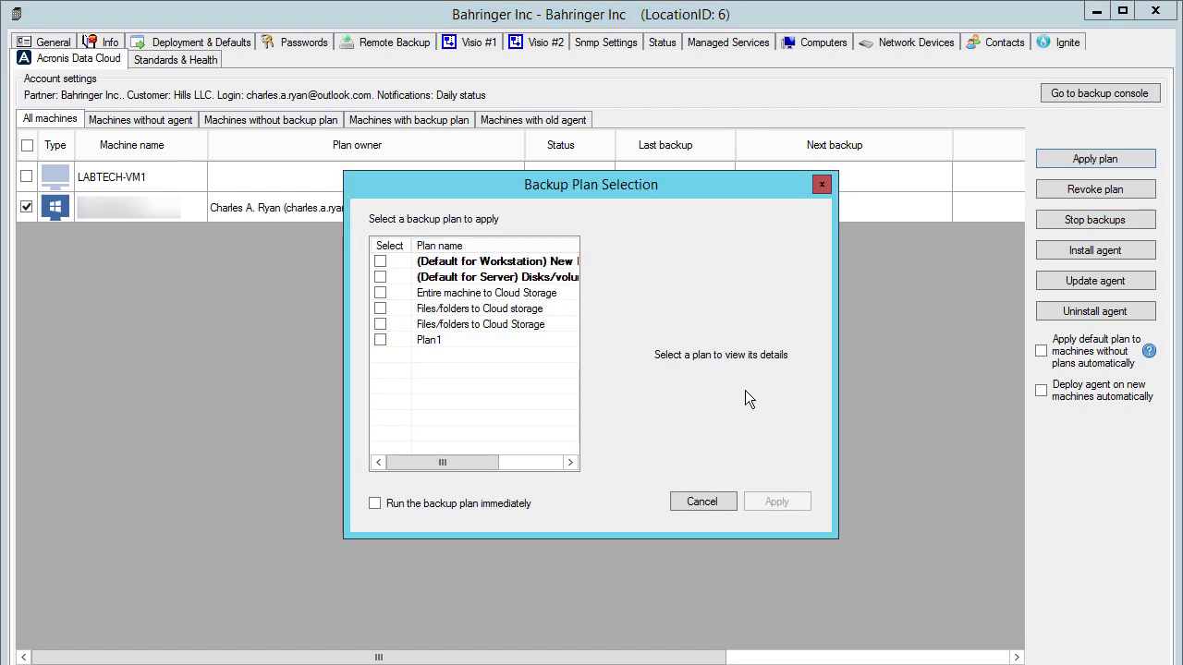
pyautogui.moveTo(473, 462); pyautogui.dragTo(536, 462)
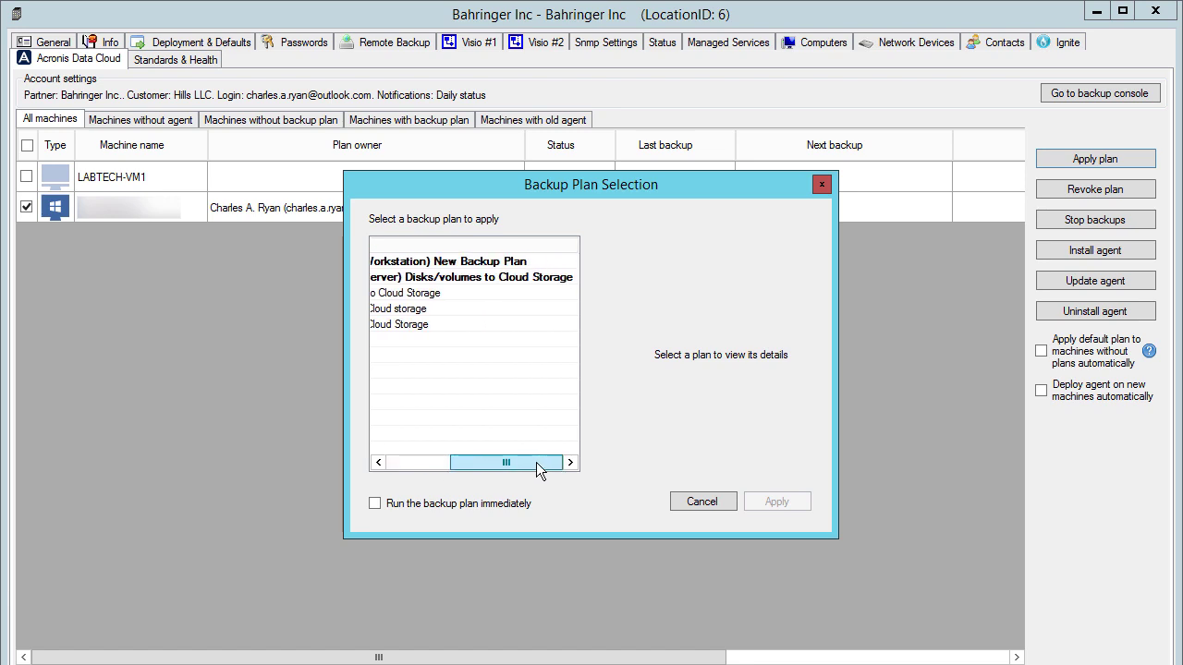
pyautogui.click(421, 265)
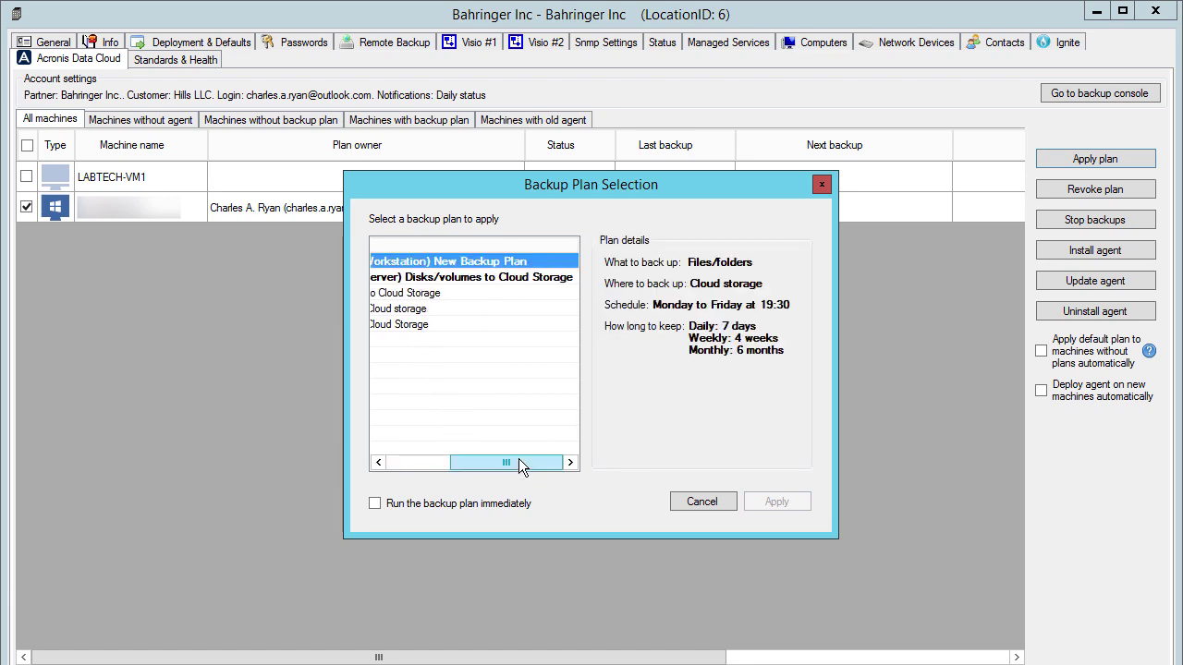
pyautogui.moveTo(519, 459); pyautogui.dragTo(439, 462)
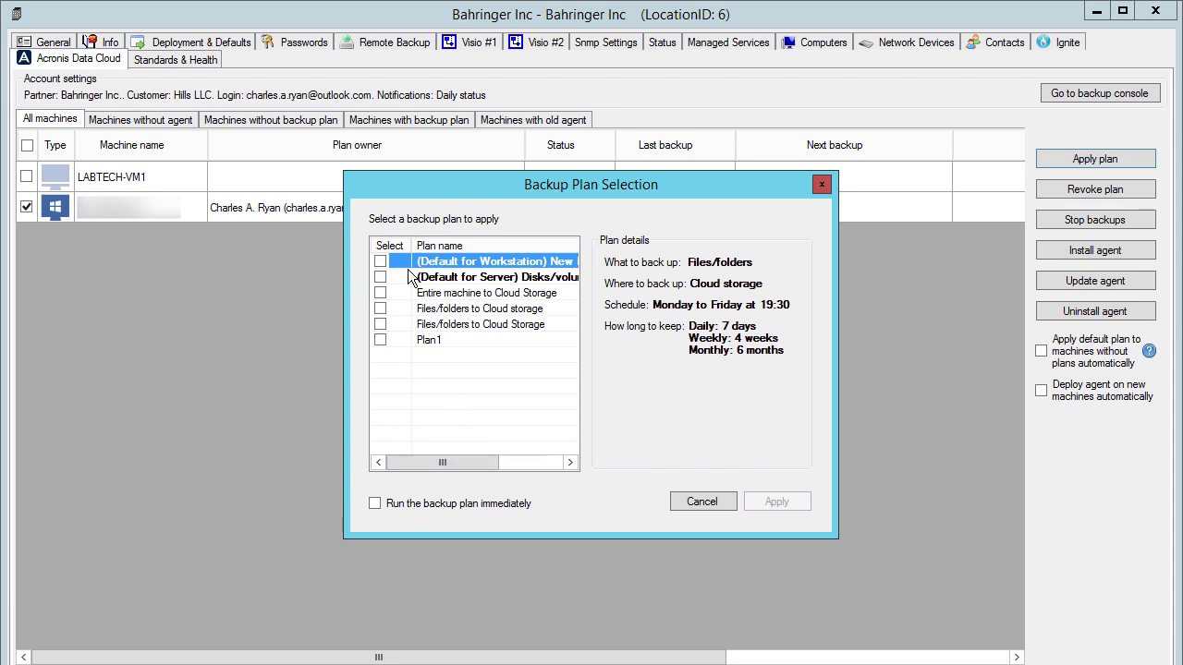
pyautogui.click(380, 261)
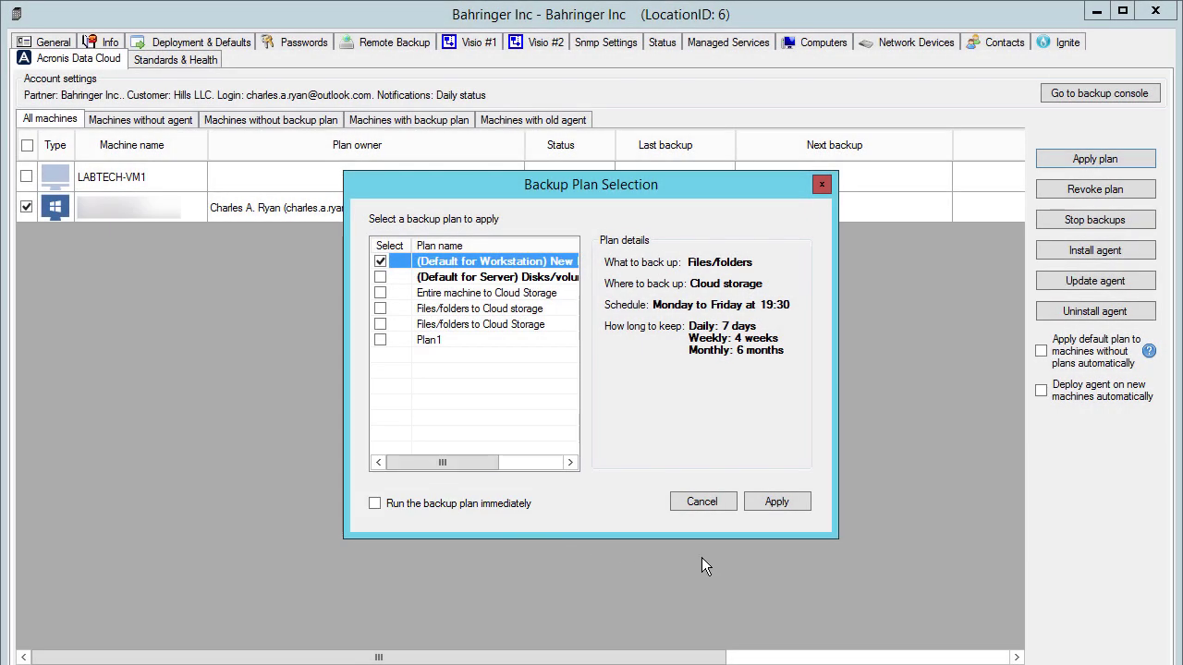
pyautogui.click(773, 510)
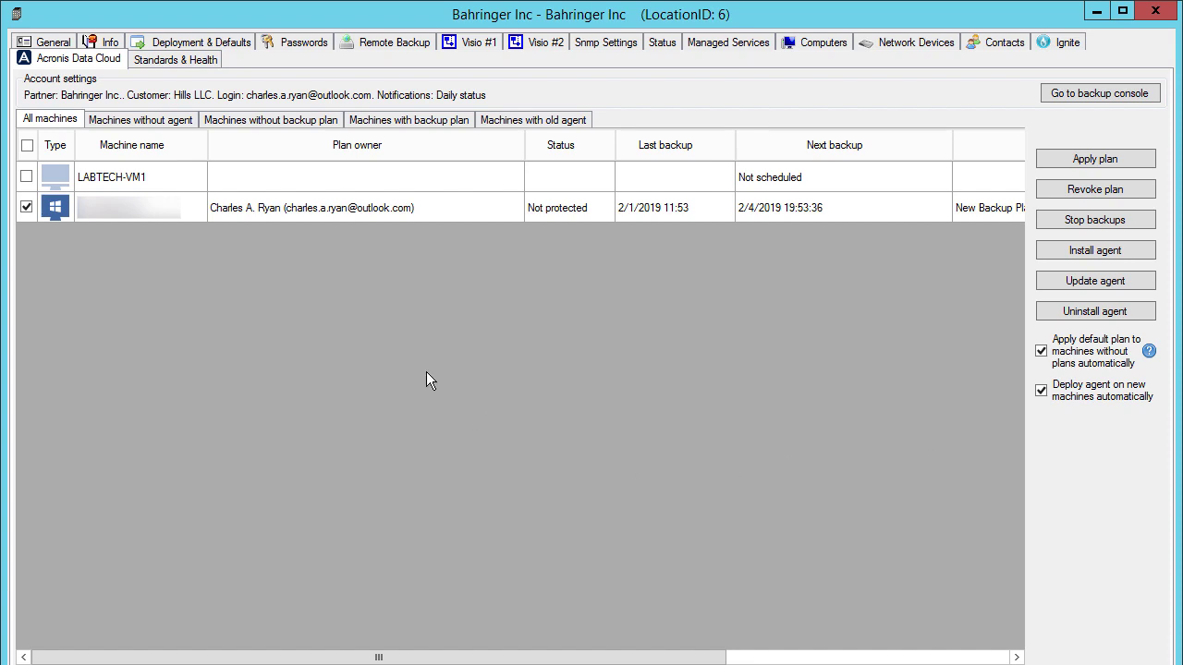
# Open the workstation's Acronis Data Cloud plug-in from its machine record, select "New Backup Plan" and open Recovery
pyautogui.doubleClick(348, 209)
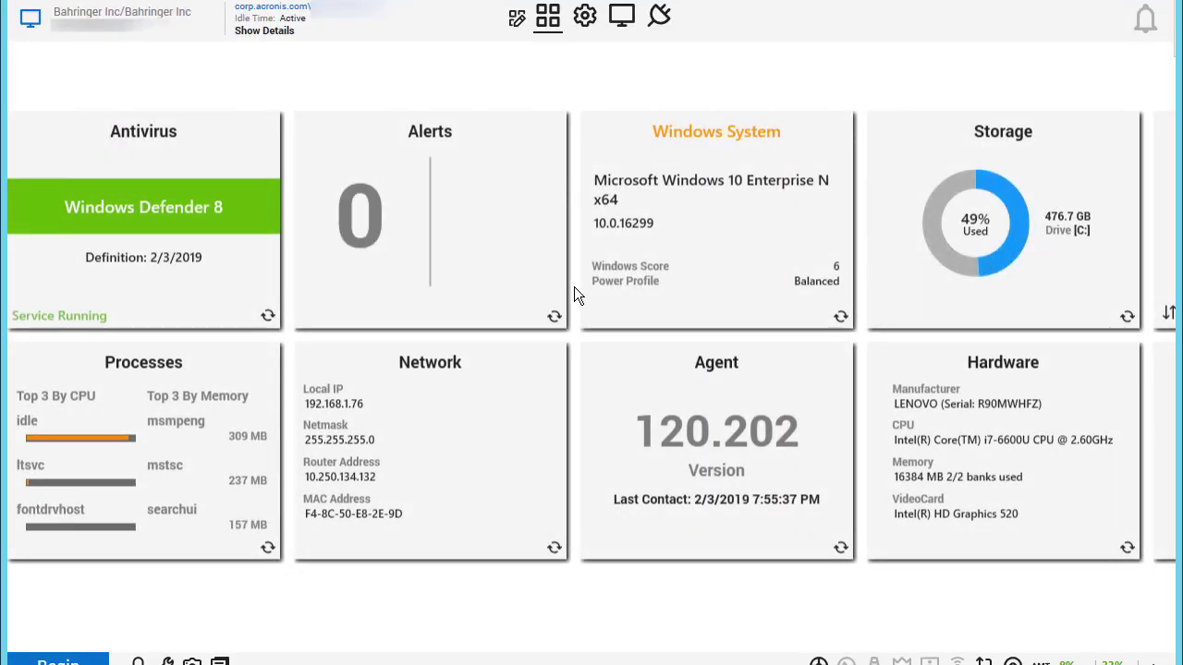
pyautogui.click(660, 19)
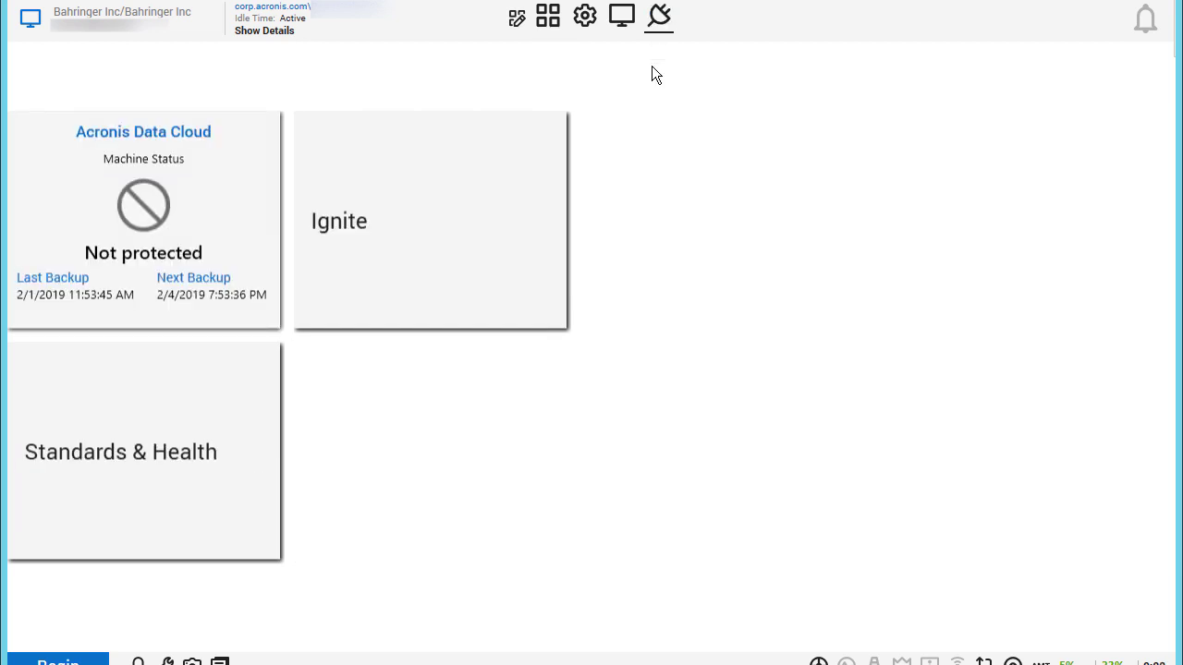
pyautogui.click(140, 209)
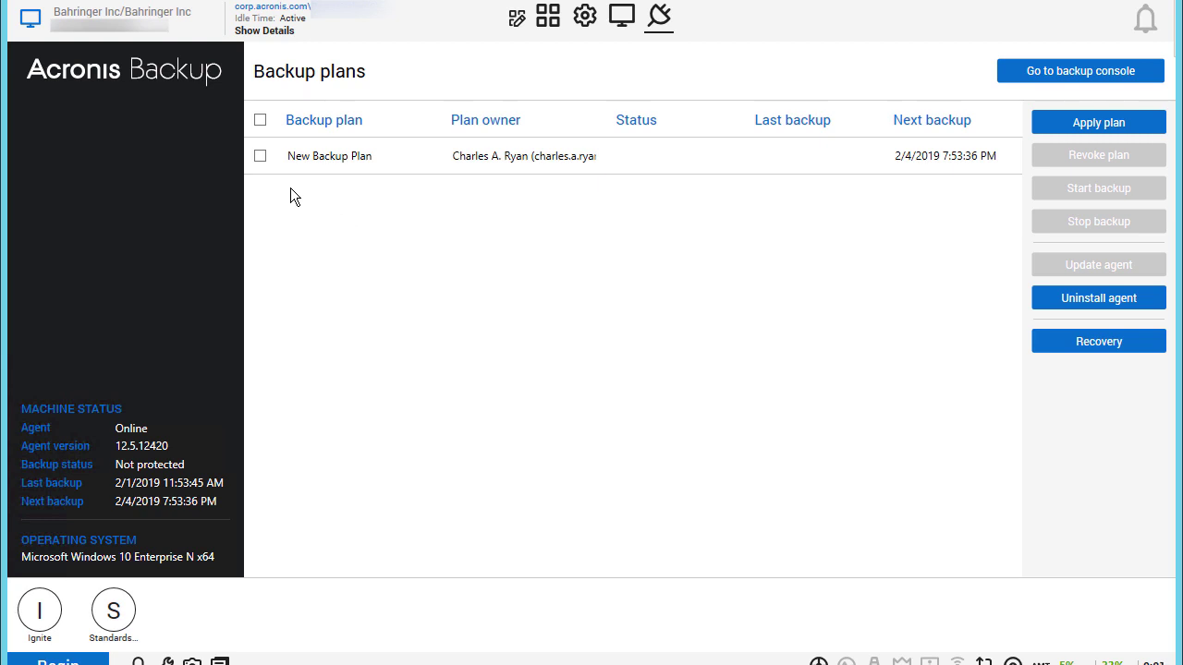
pyautogui.click(259, 157)
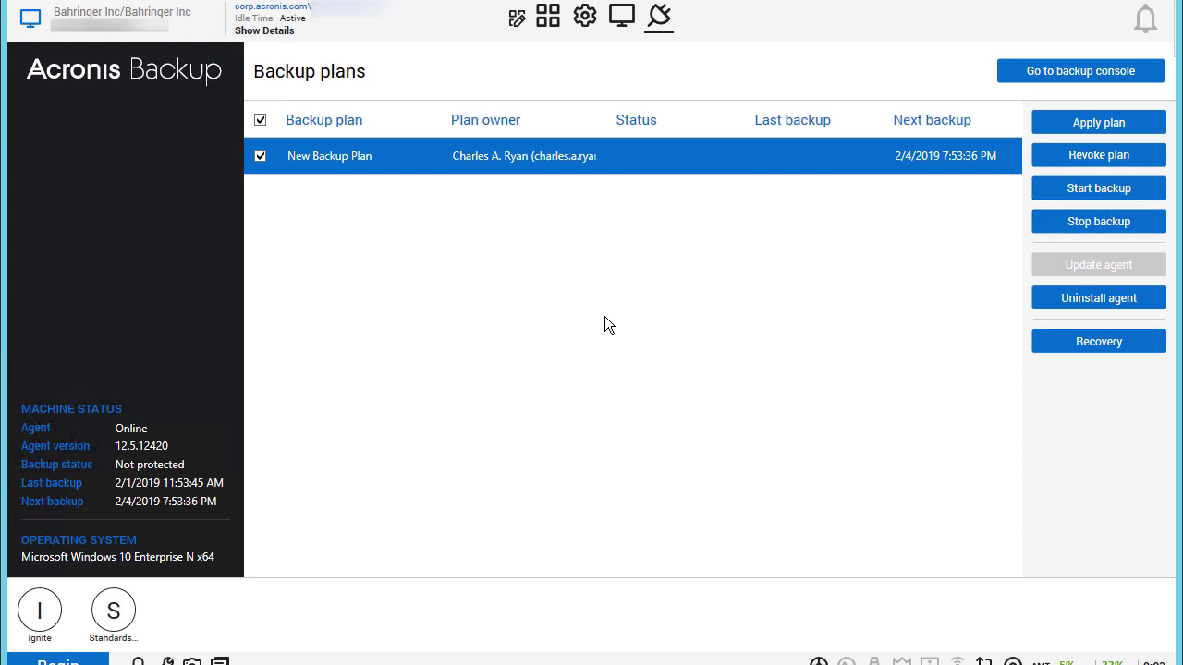
pyautogui.click(1117, 344)
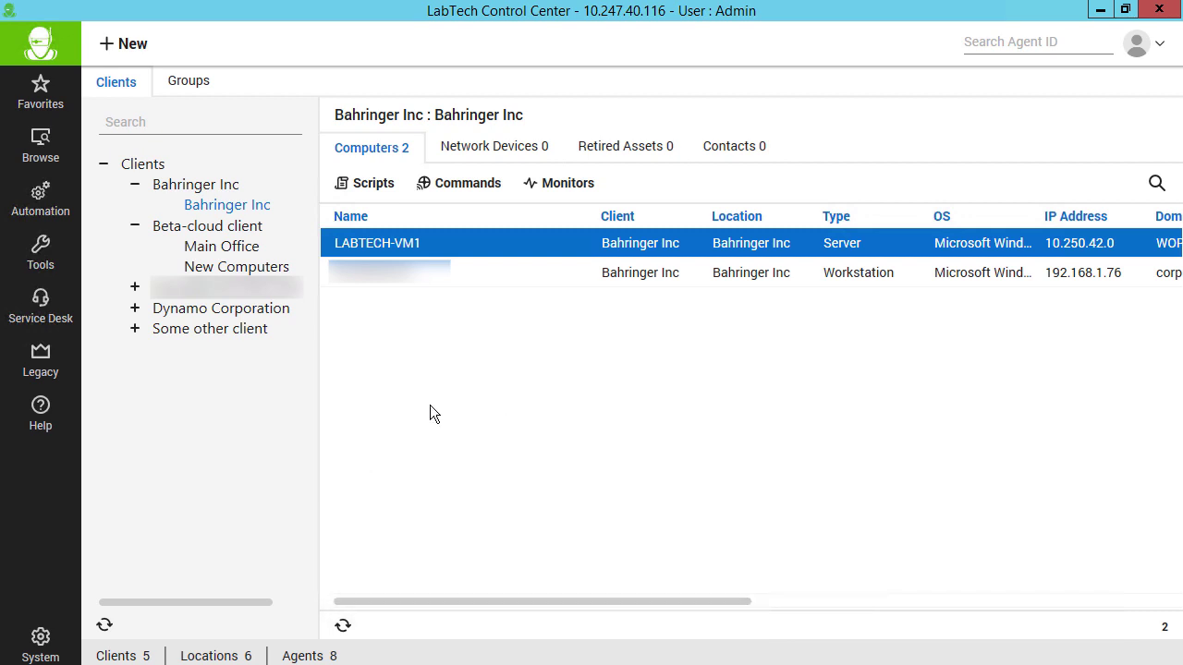
# Open the Acronis Dashboard and view its charts for Bahringer Inc, returning the client filter to All Clients
pyautogui.click(39, 251)
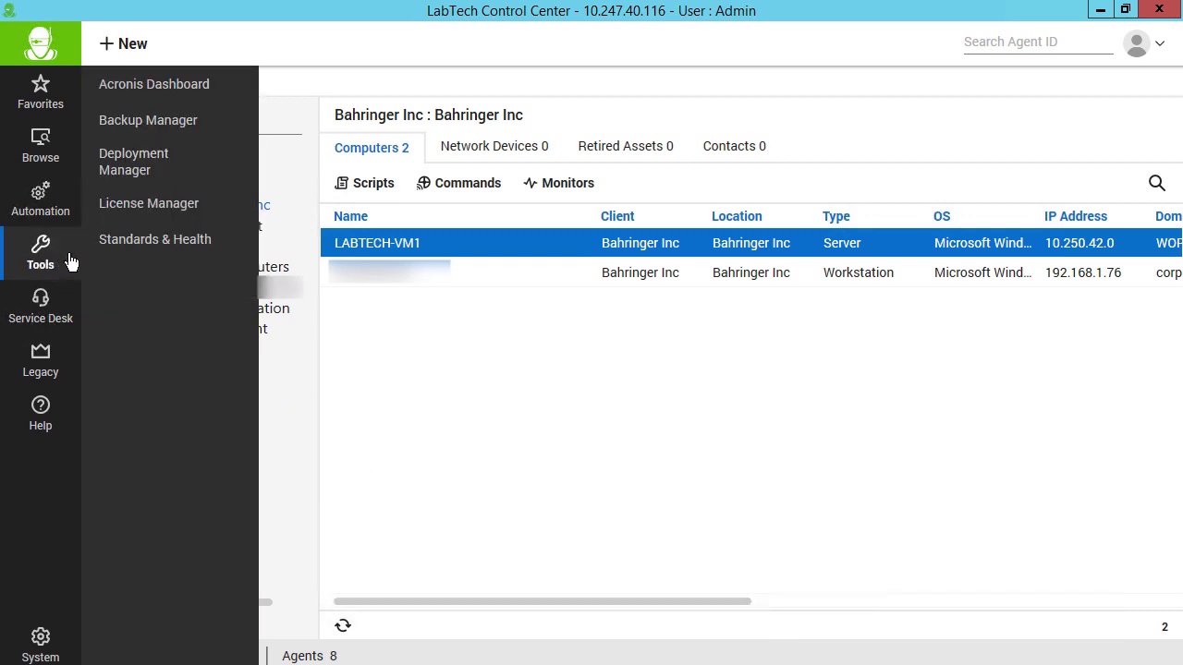
pyautogui.click(211, 86)
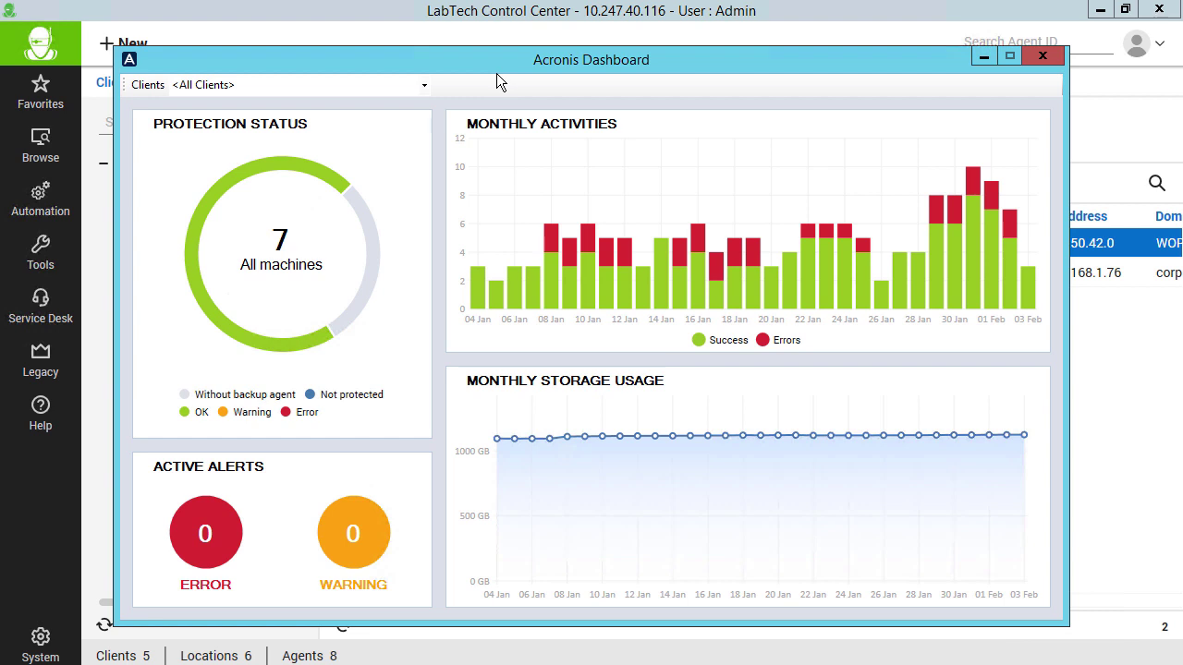
pyautogui.click(423, 86)
pyautogui.click(388, 145)
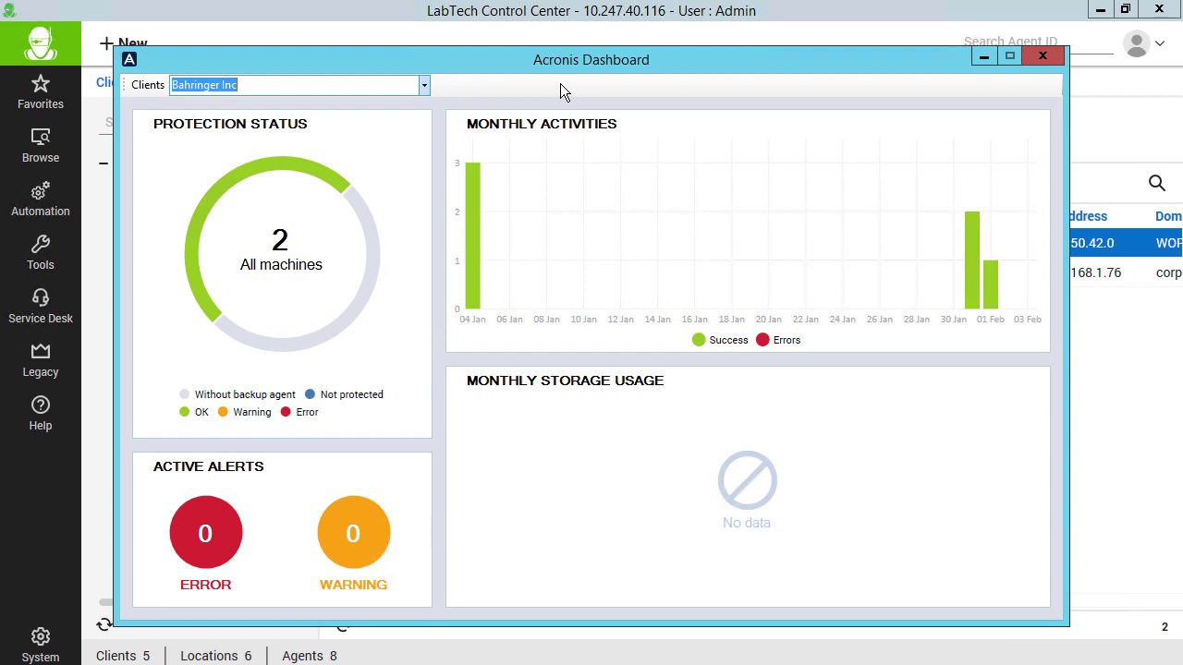
pyautogui.click(423, 86)
pyautogui.click(416, 103)
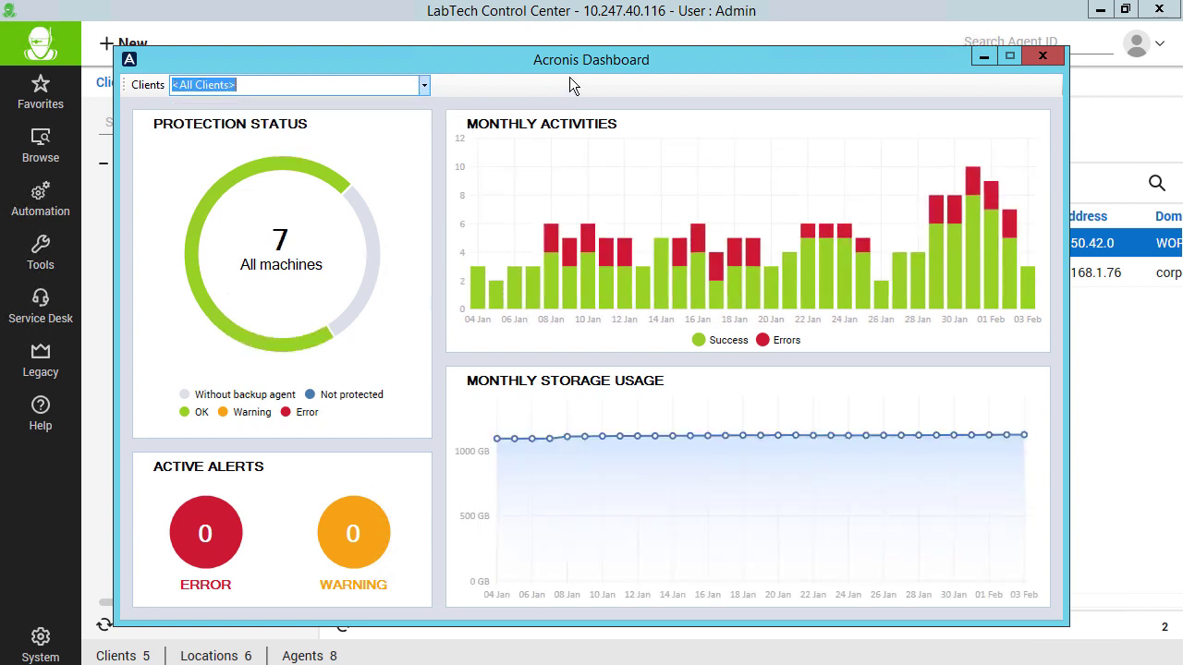
# Examine the lists of protected machines with OK status and machines without a backup agent from the Protection Status chart
pyautogui.click(325, 160)
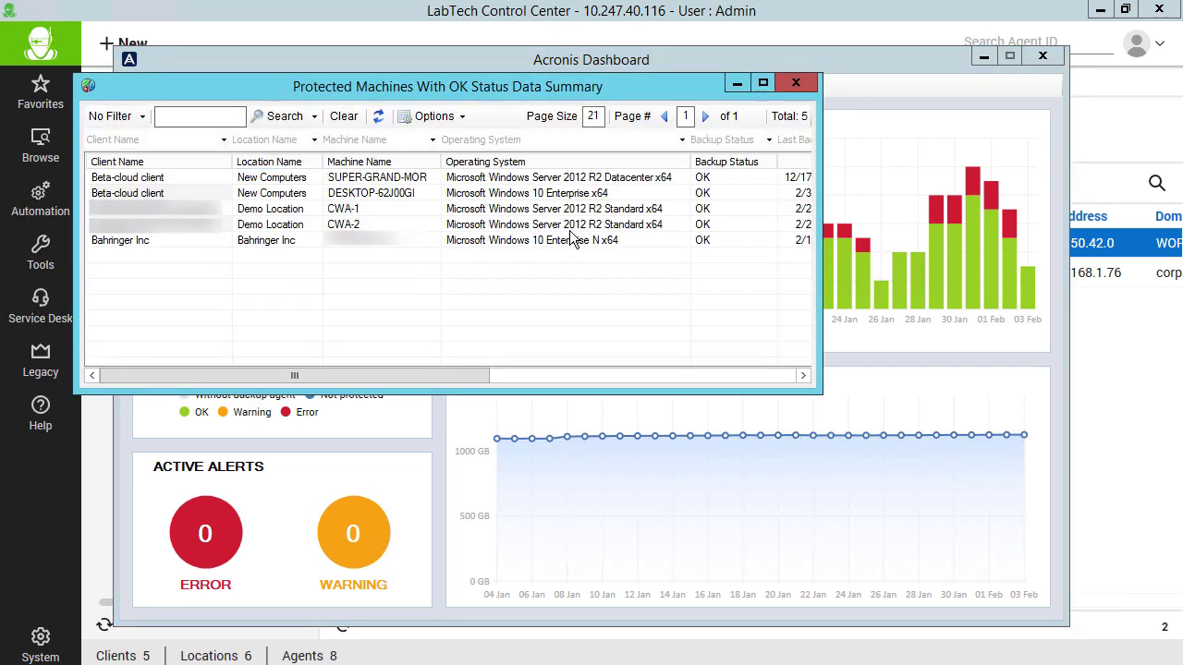
pyautogui.click(796, 83)
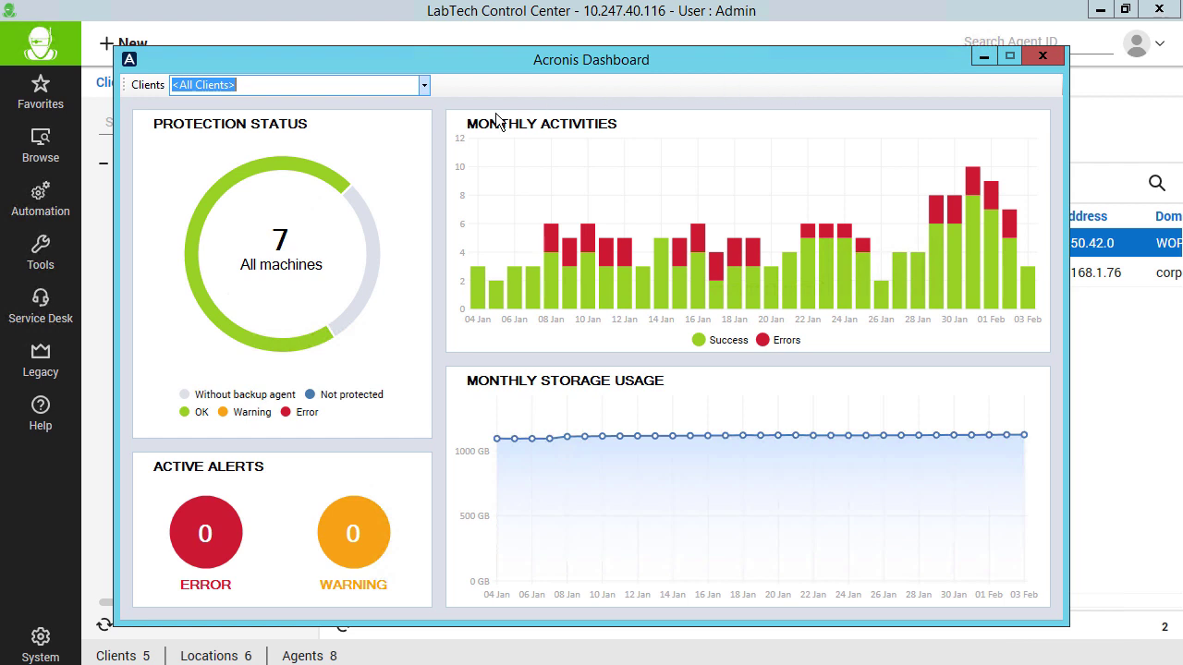
pyautogui.click(361, 207)
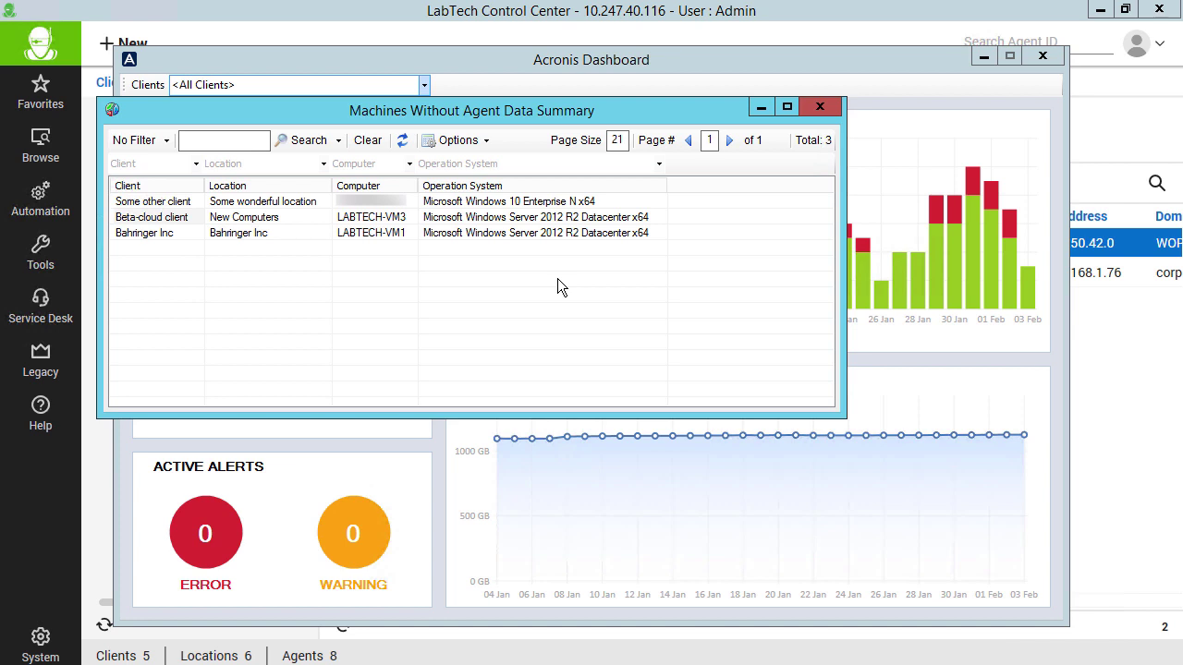
# Export the full list of machines without a backup agent to an Excel (.xlsx) file named Report in the Documents folder
pyautogui.click(483, 146)
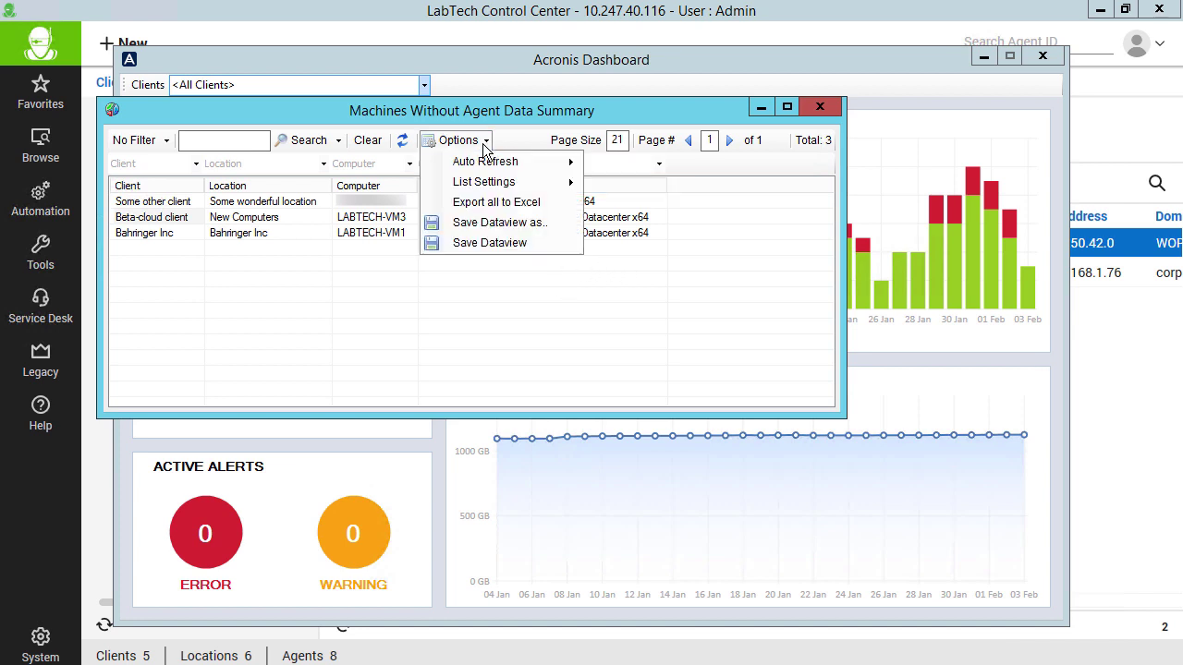
pyautogui.click(477, 203)
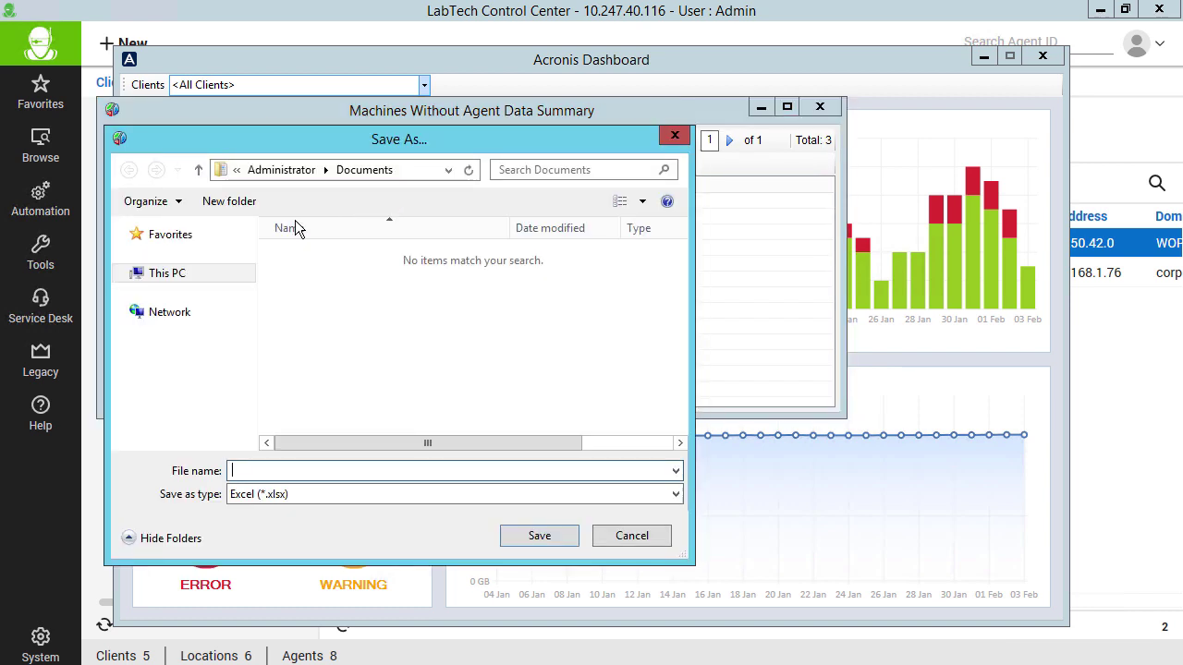
pyautogui.click(217, 273)
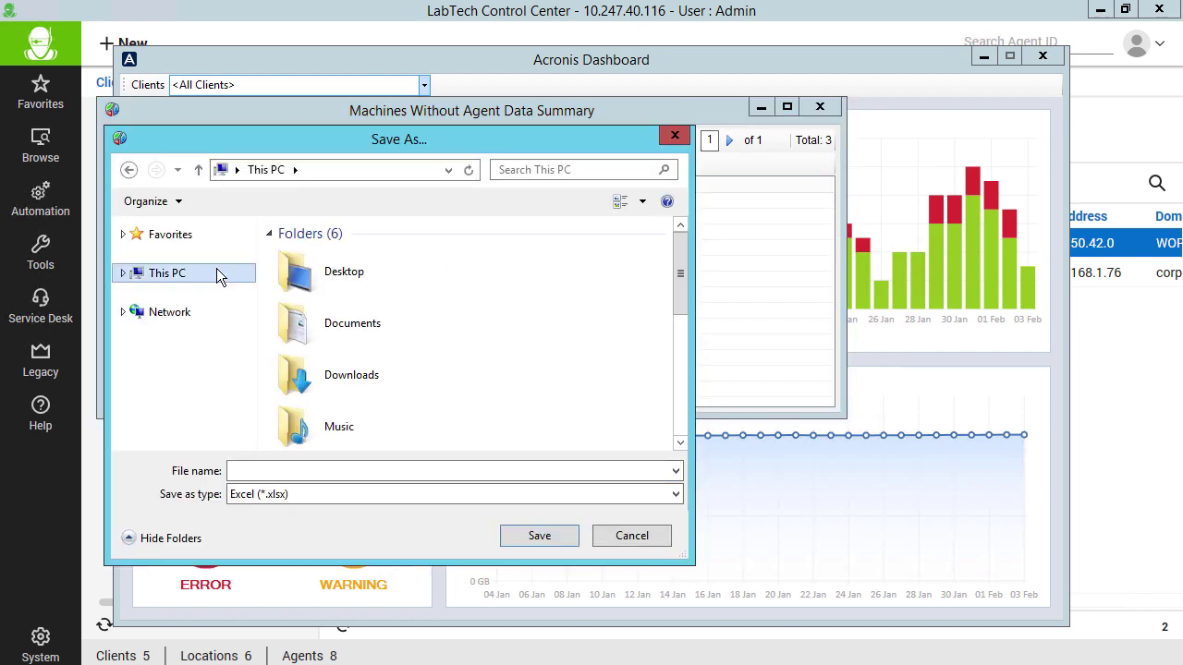
pyautogui.click(260, 471)
pyautogui.write('Report')
pyautogui.press('Return')
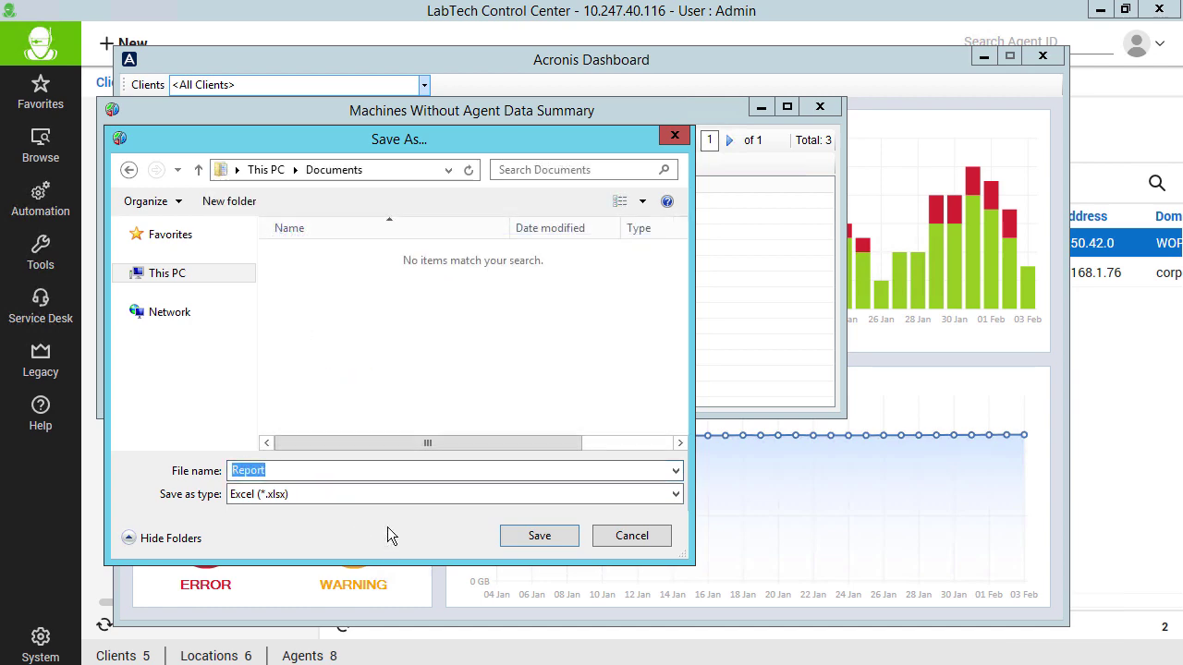
pyautogui.click(545, 539)
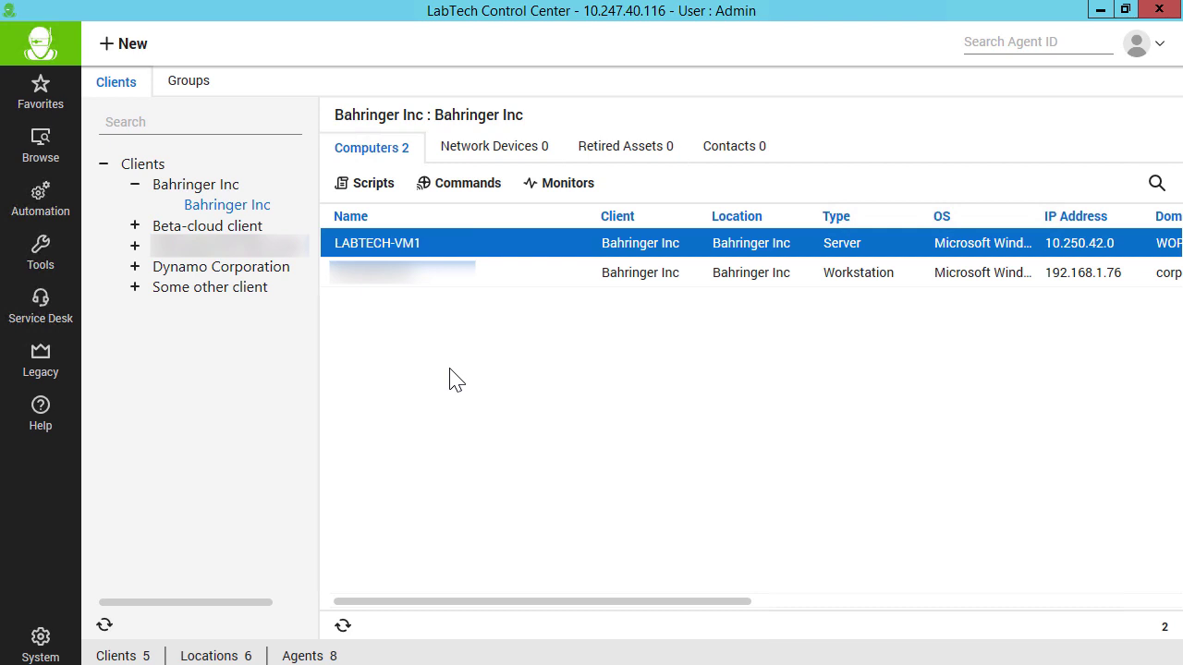
# View the scripts in the Acronis folder under Backup and Recovery
pyautogui.click(41, 201)
pyautogui.click(137, 227)
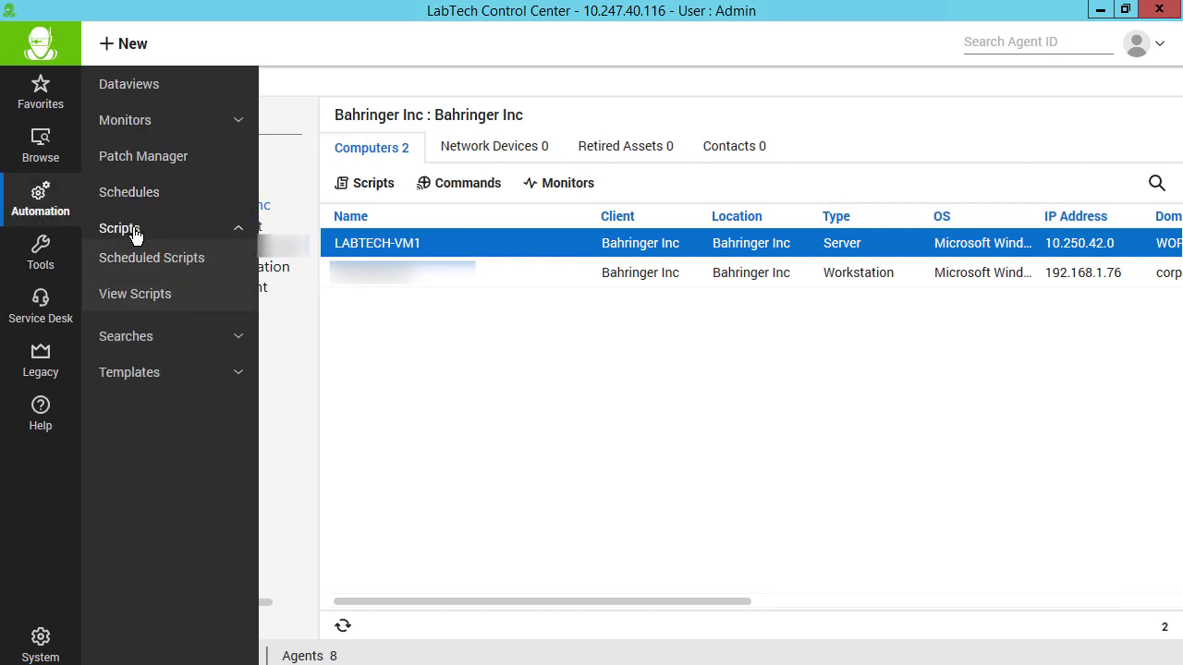
pyautogui.click(116, 296)
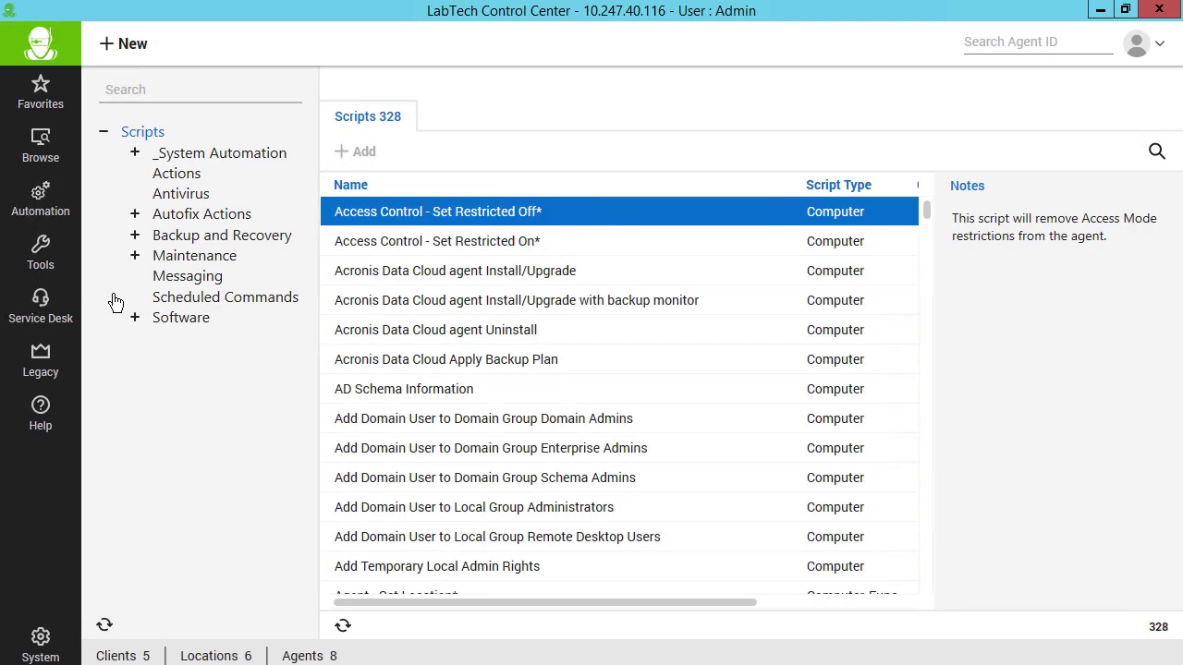
pyautogui.click(135, 235)
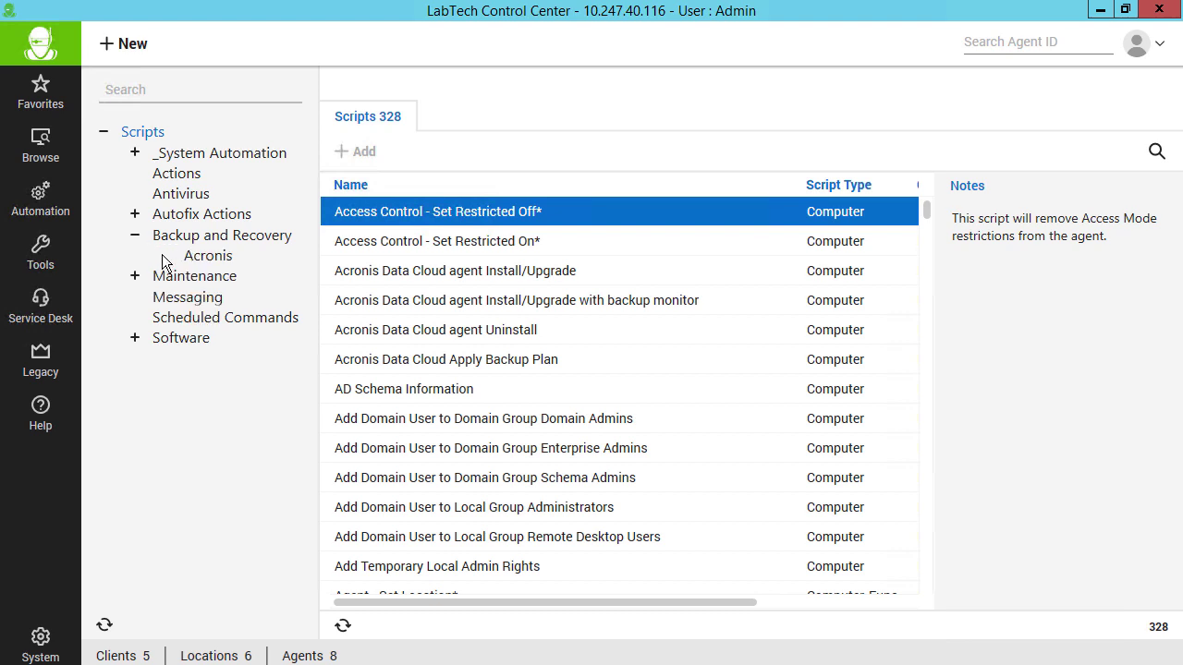
pyautogui.click(206, 258)
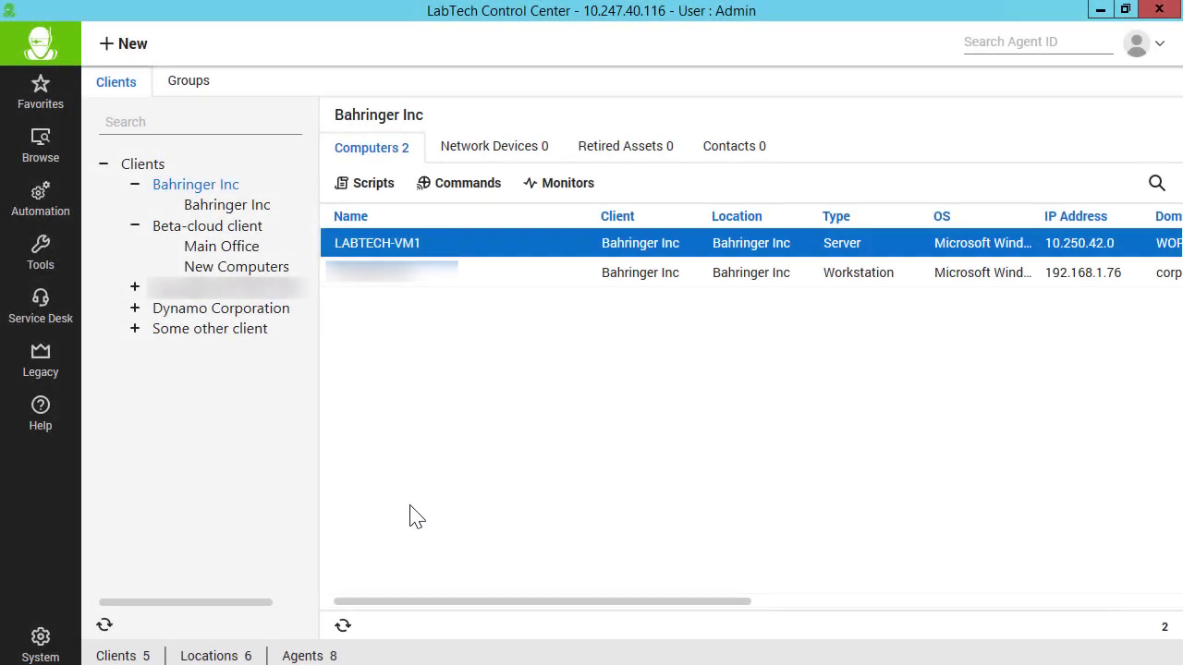
# Copy the plan ID of the imported "New Backup Plan" from the Acronis Data Cloud integration configuration and close the System Dashboard
pyautogui.click(39, 644)
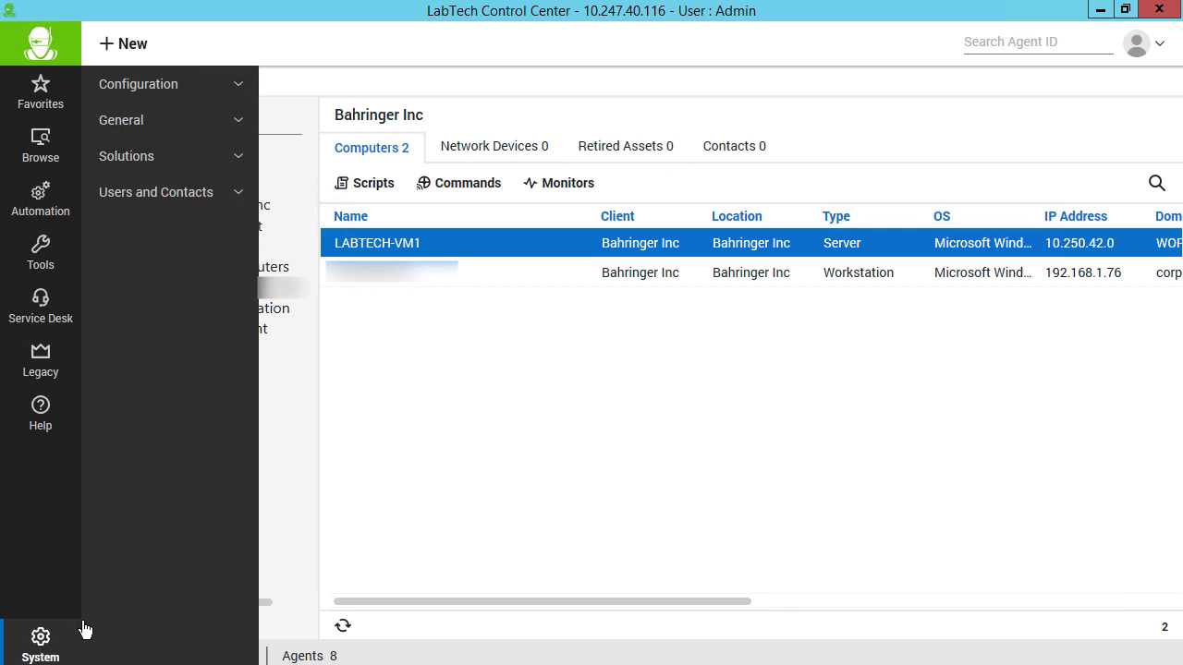
pyautogui.click(145, 87)
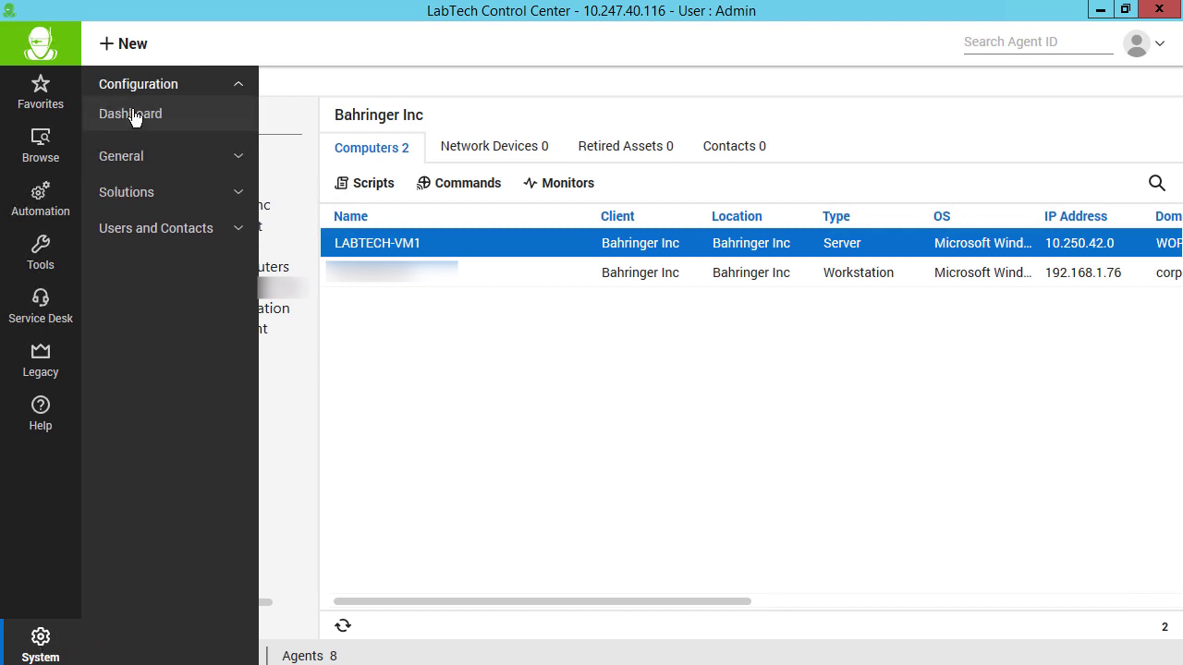
pyautogui.click(141, 117)
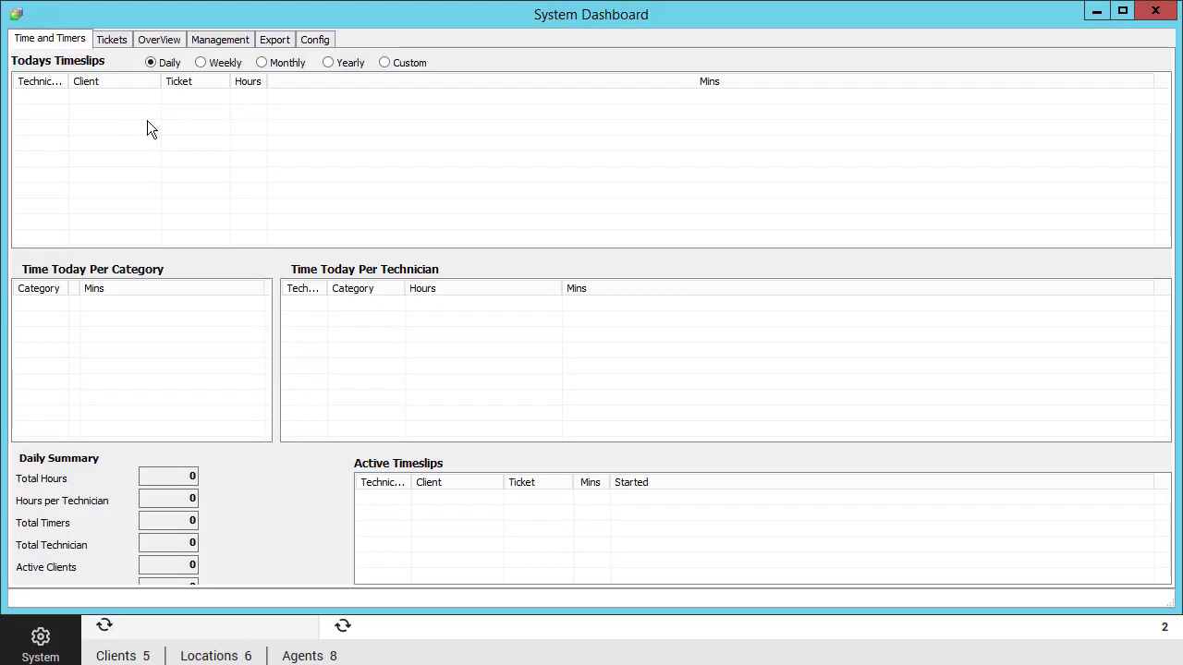
pyautogui.click(323, 39)
pyautogui.click(509, 59)
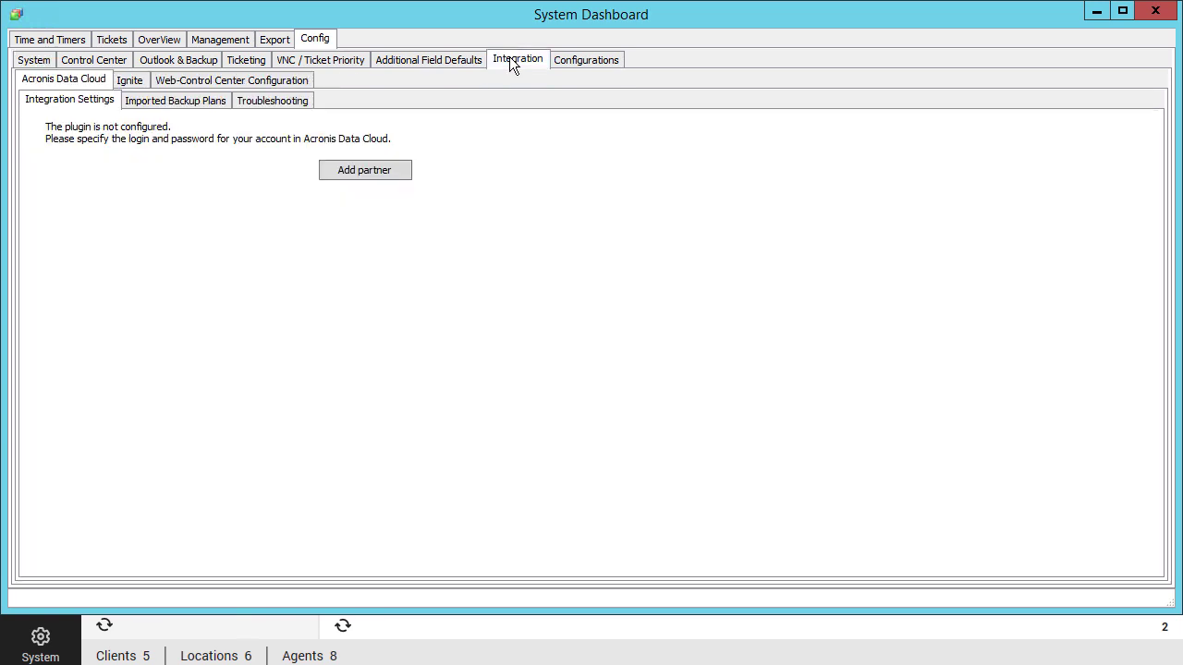
pyautogui.click(209, 102)
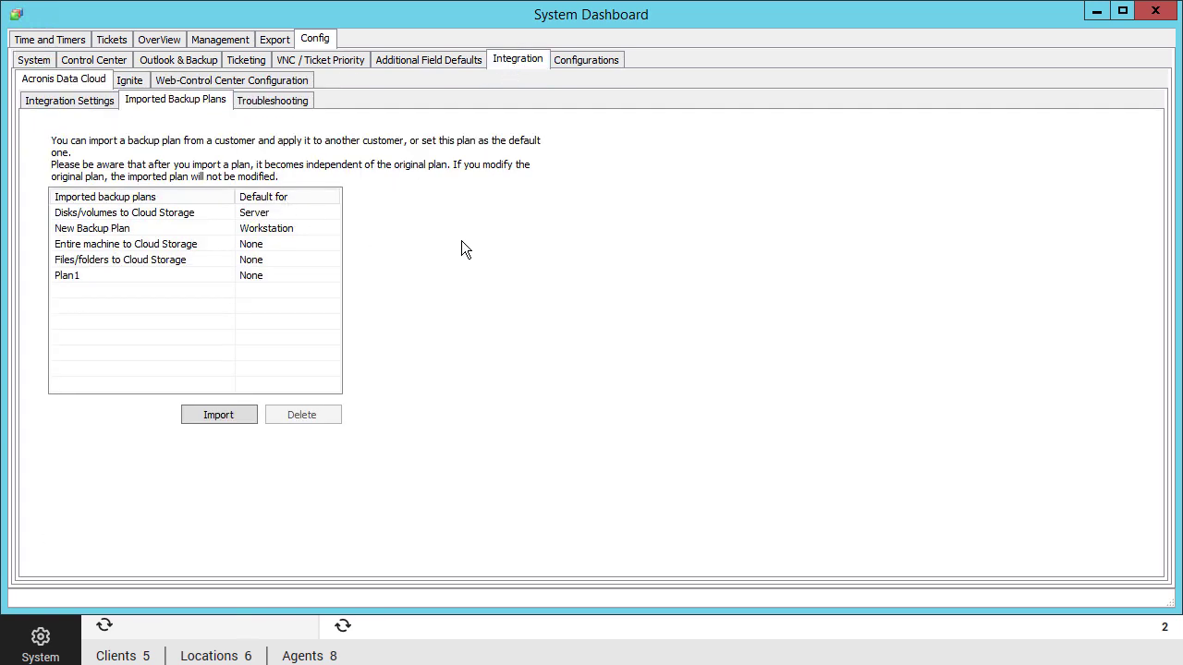
pyautogui.click(194, 230)
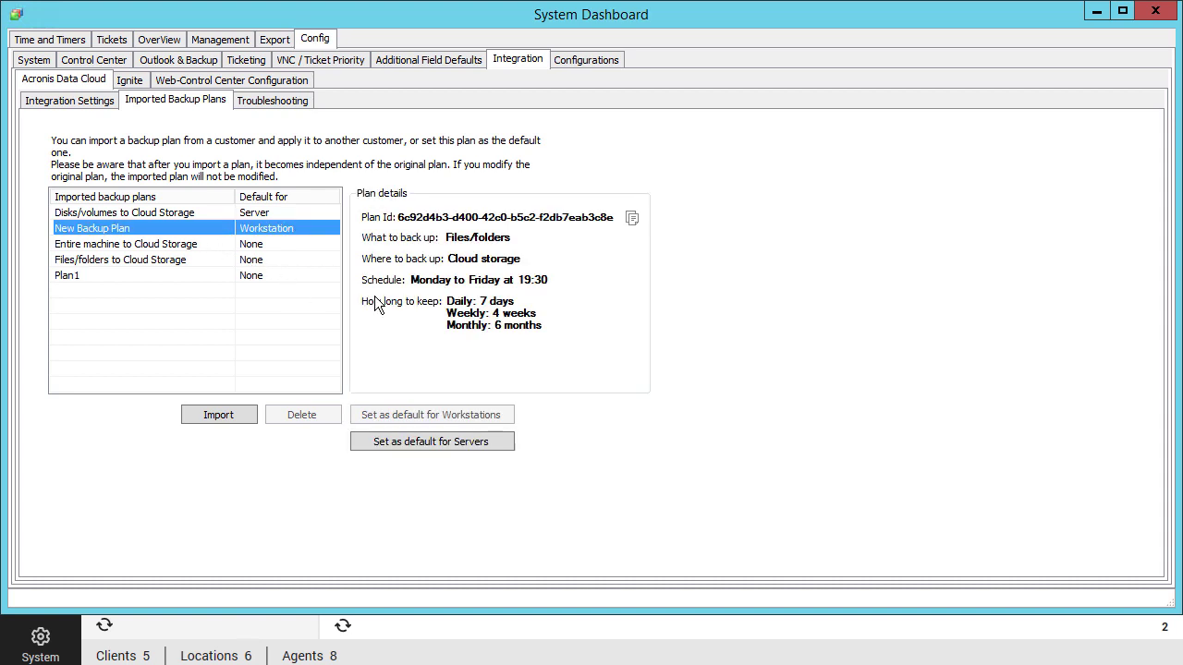
pyautogui.click(631, 220)
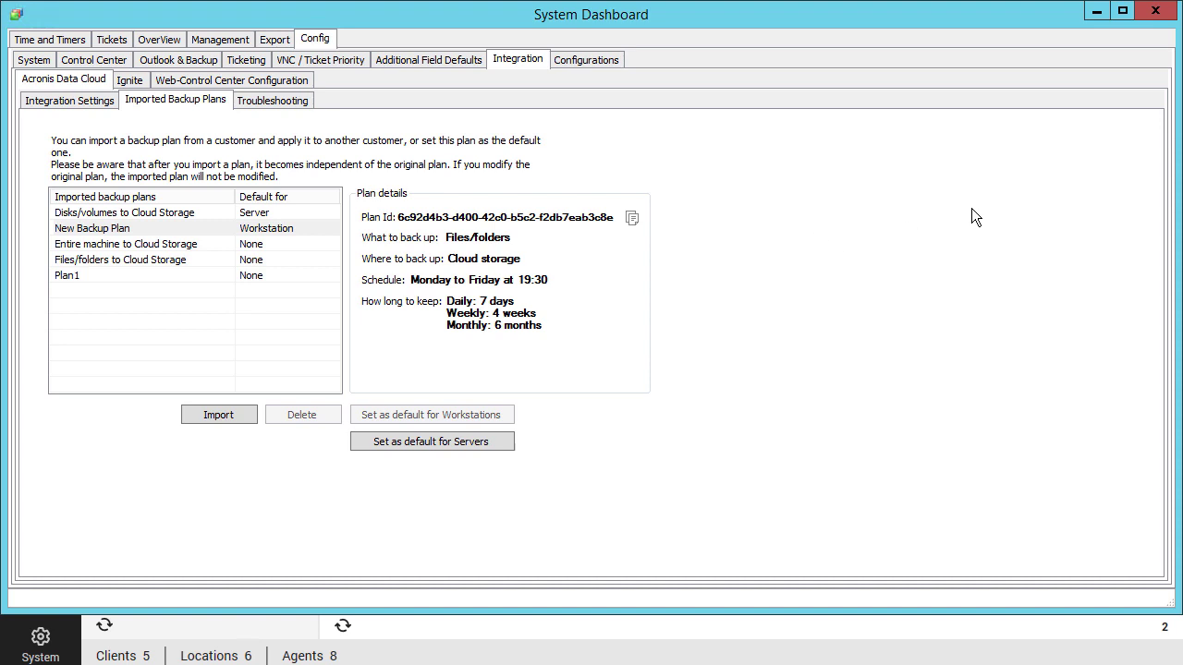
pyautogui.click(1155, 10)
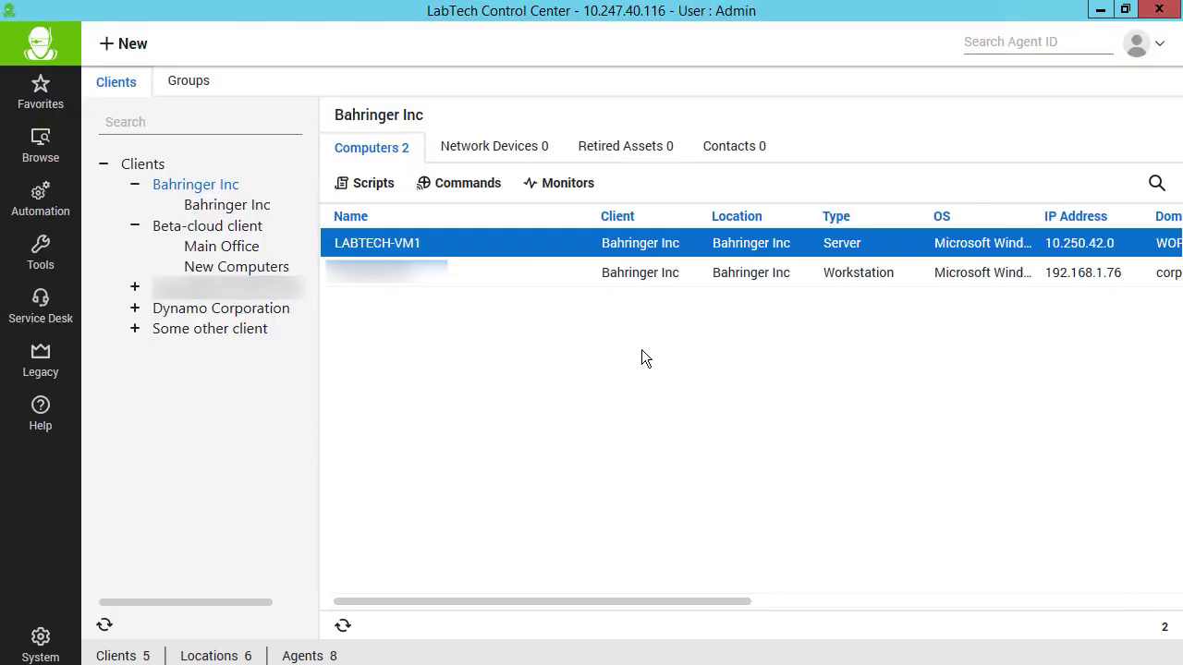
# Run the computer script "Acronis Data Cloud Apply Backup Plan" once for client Bahringer Inc, pasting the copied plan ID as backupPlanId
pyautogui.rightClick(207, 184)
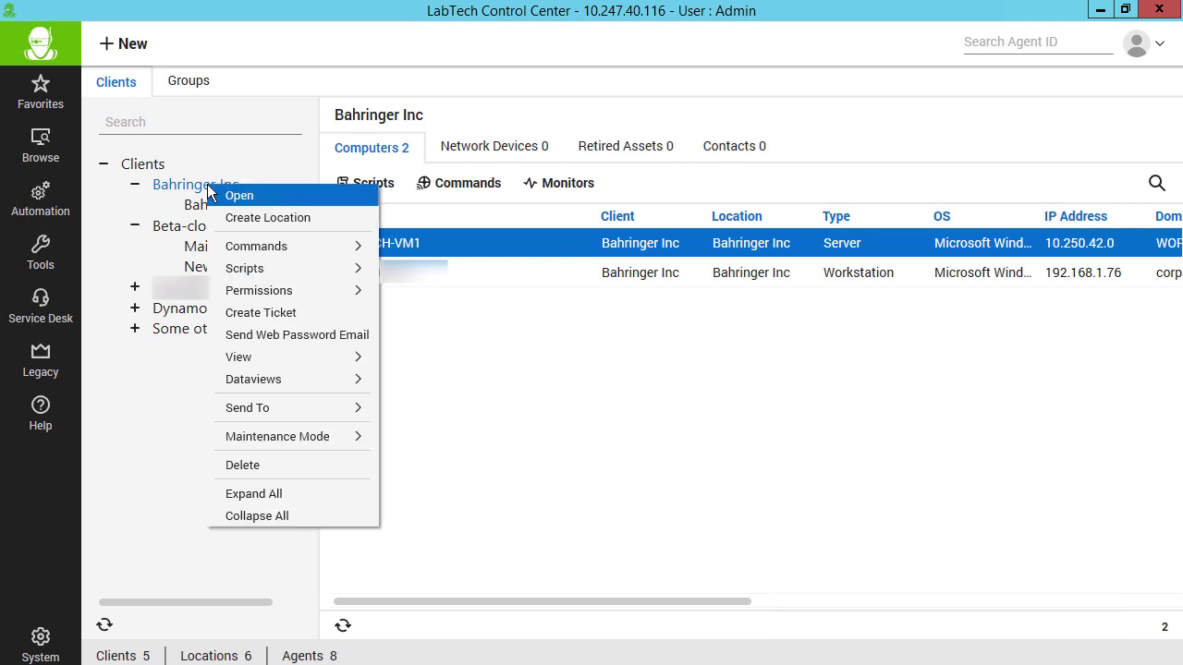
pyautogui.moveTo(263, 276)
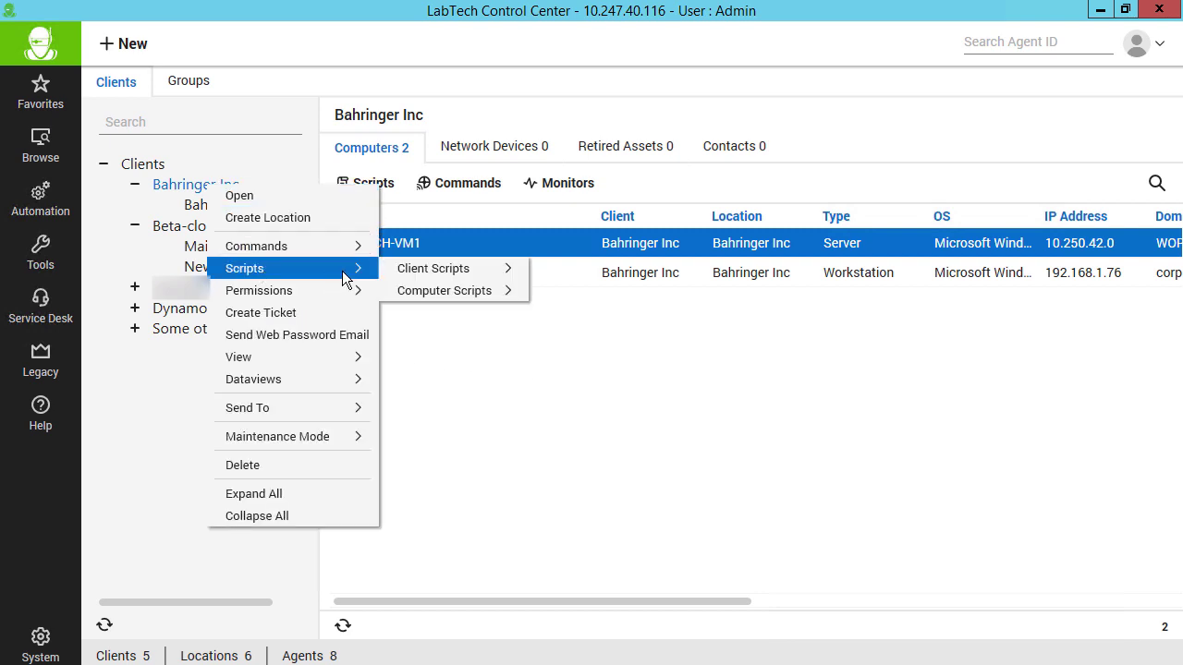
pyautogui.moveTo(438, 294)
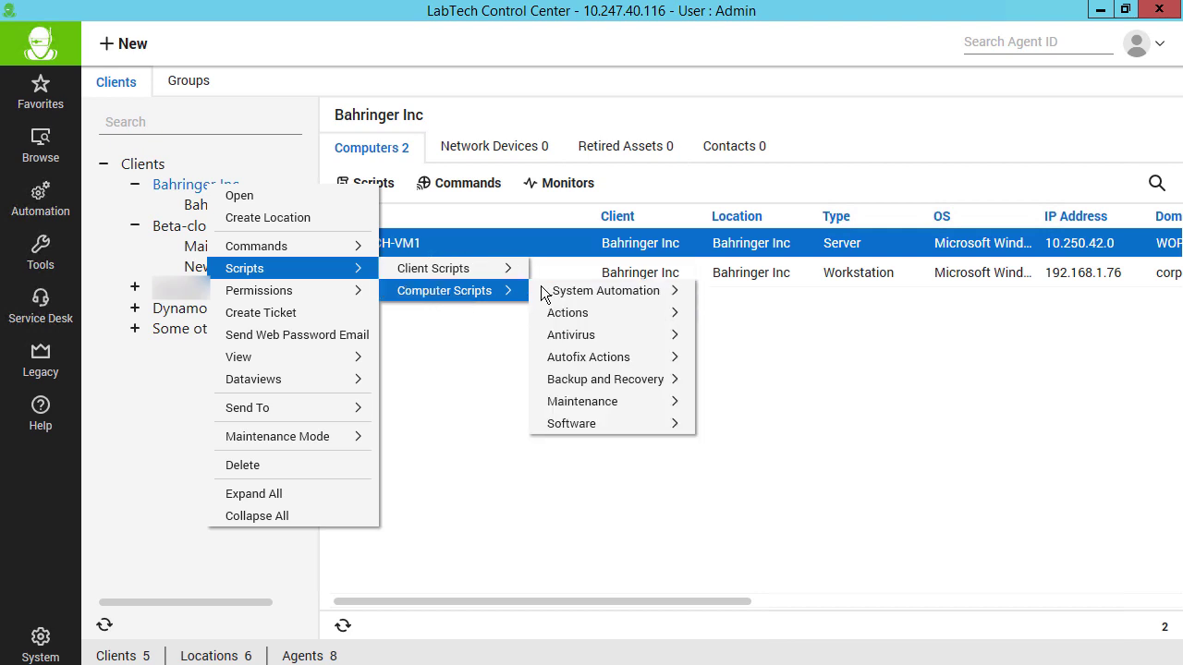
pyautogui.moveTo(652, 382)
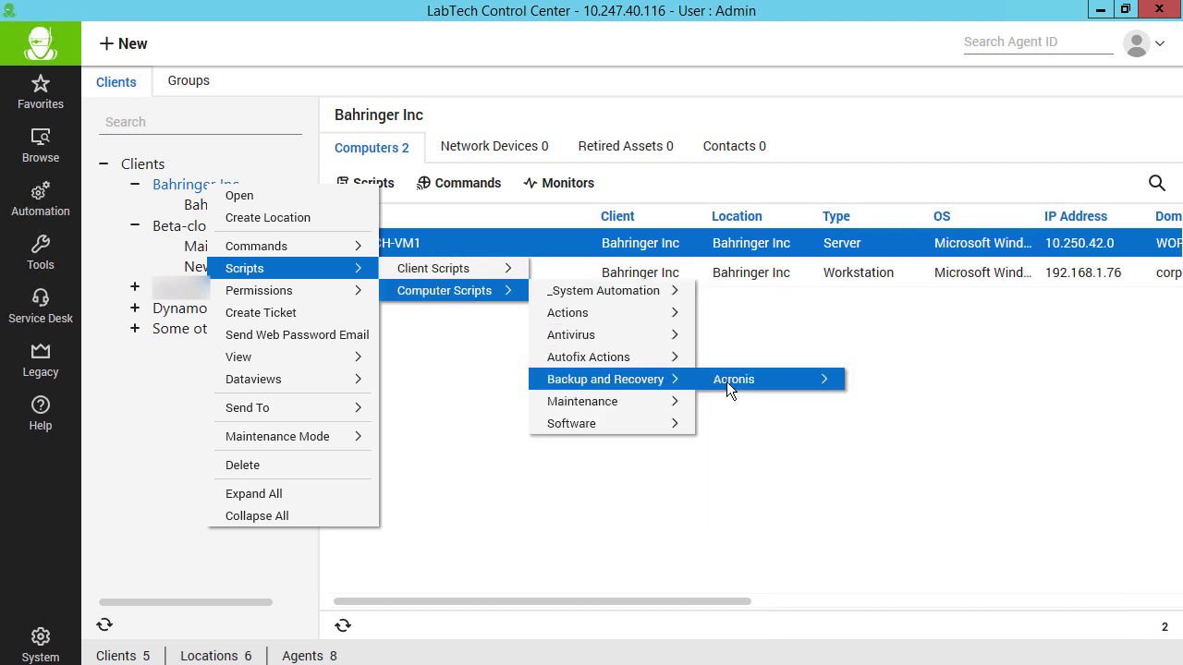
pyautogui.moveTo(726, 382)
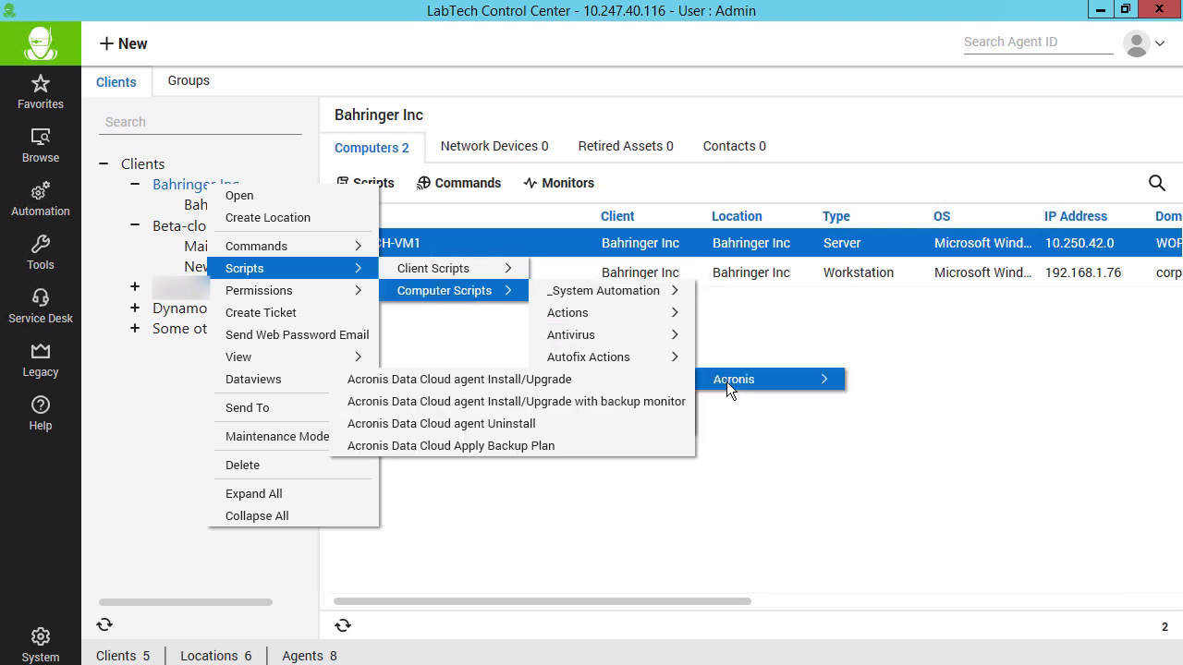
pyautogui.click(596, 447)
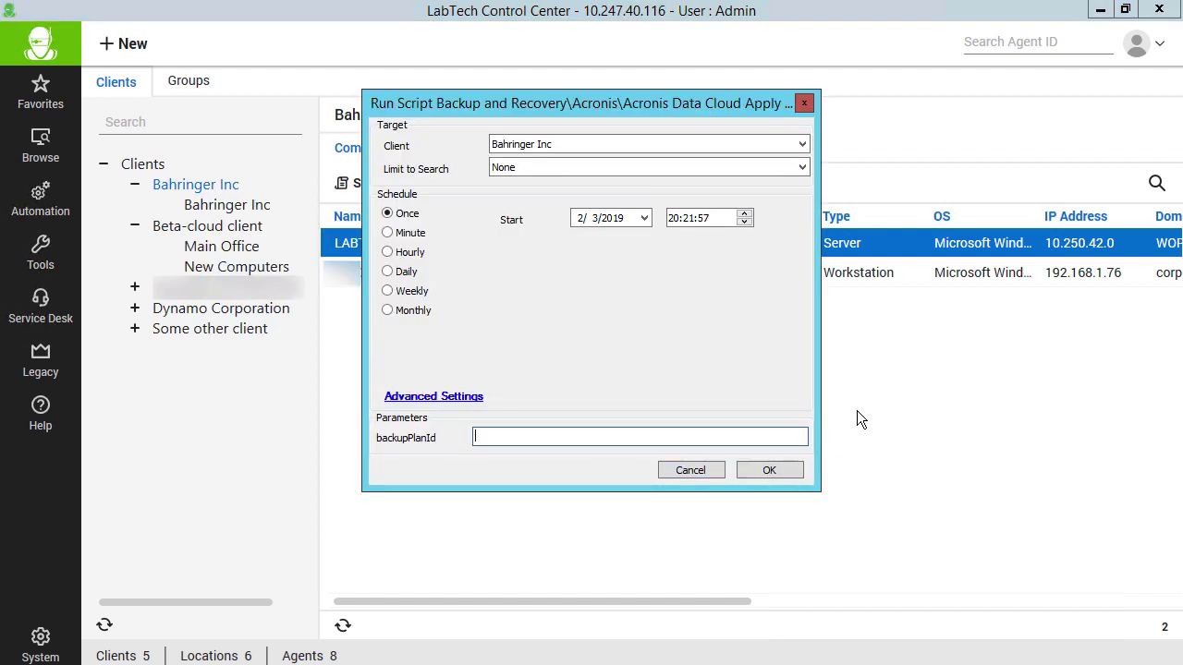
pyautogui.rightClick(771, 436)
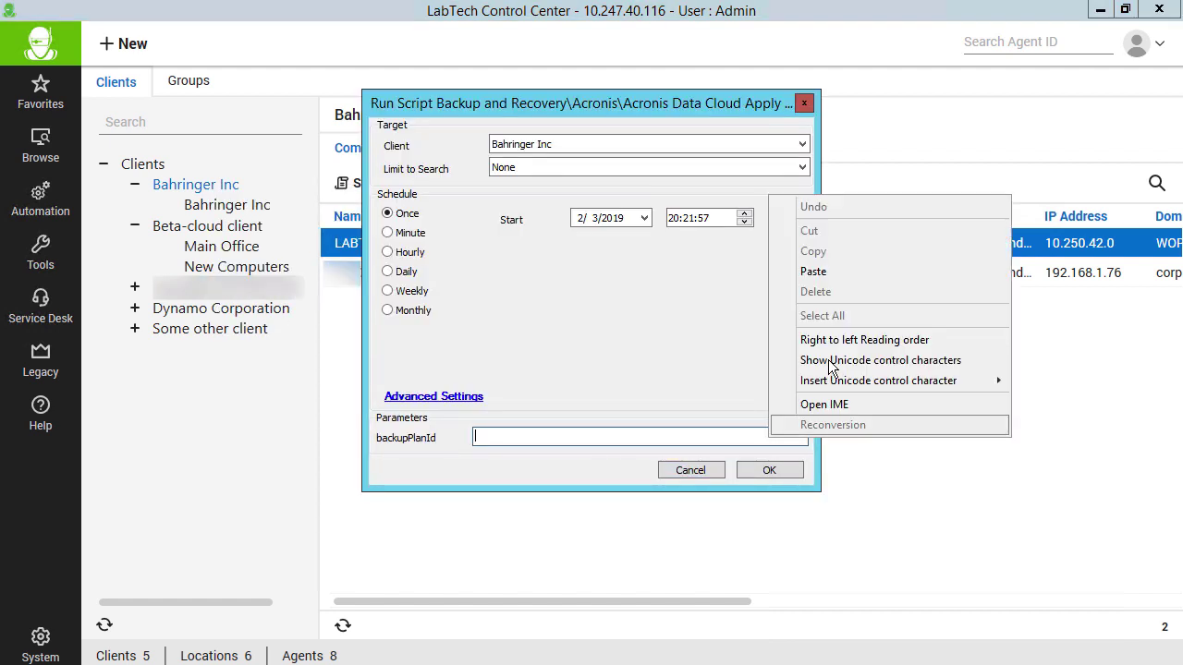
pyautogui.click(822, 271)
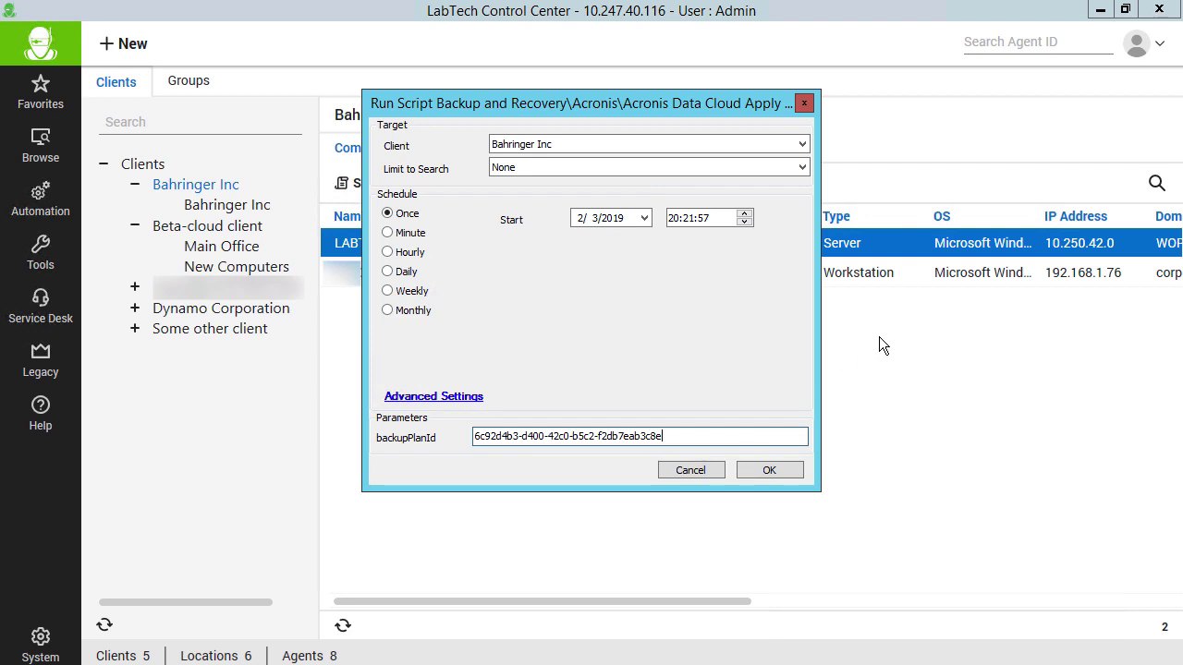
pyautogui.click(763, 466)
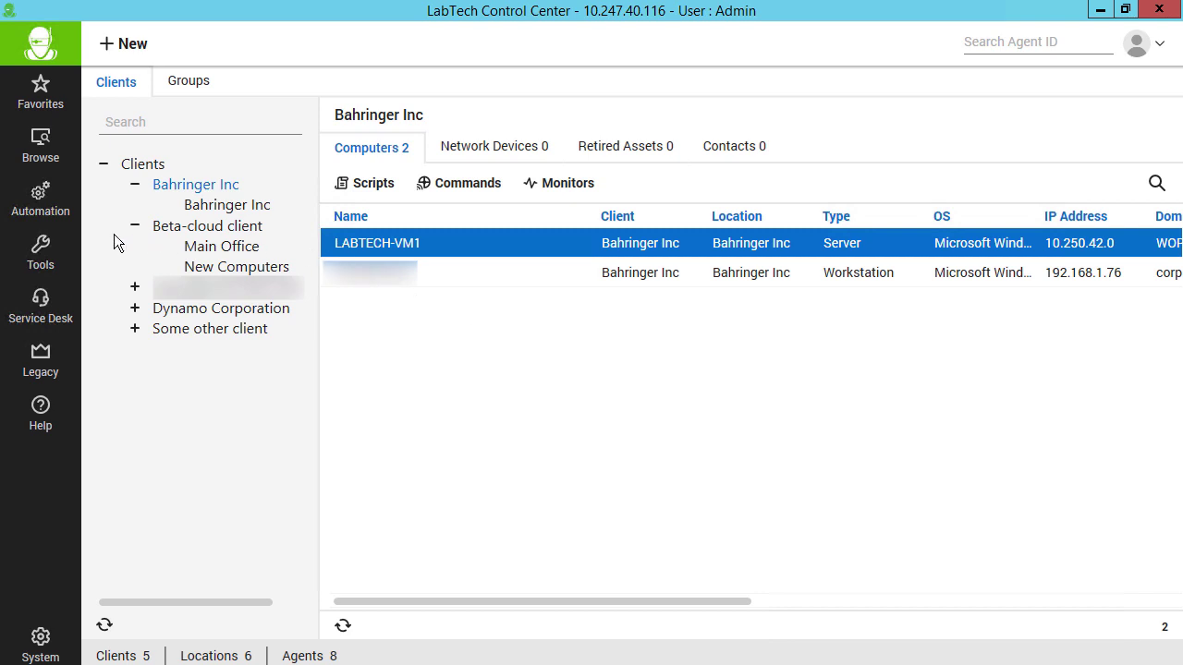
# Open the Backup Manager
pyautogui.click(52, 257)
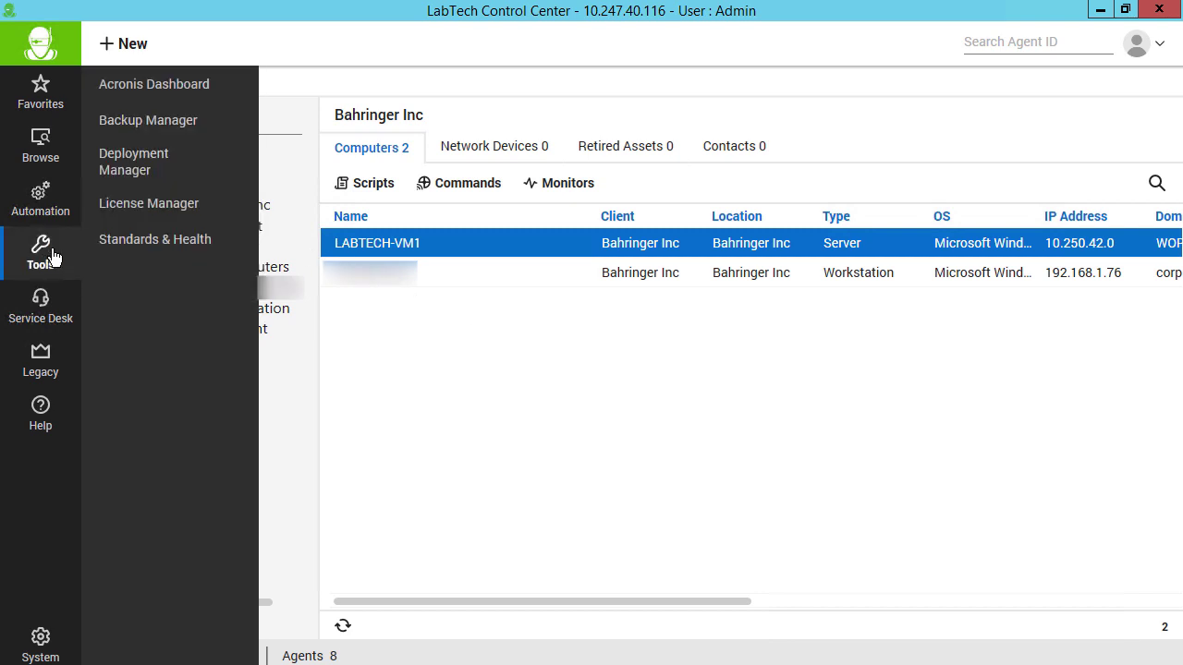
pyautogui.click(153, 127)
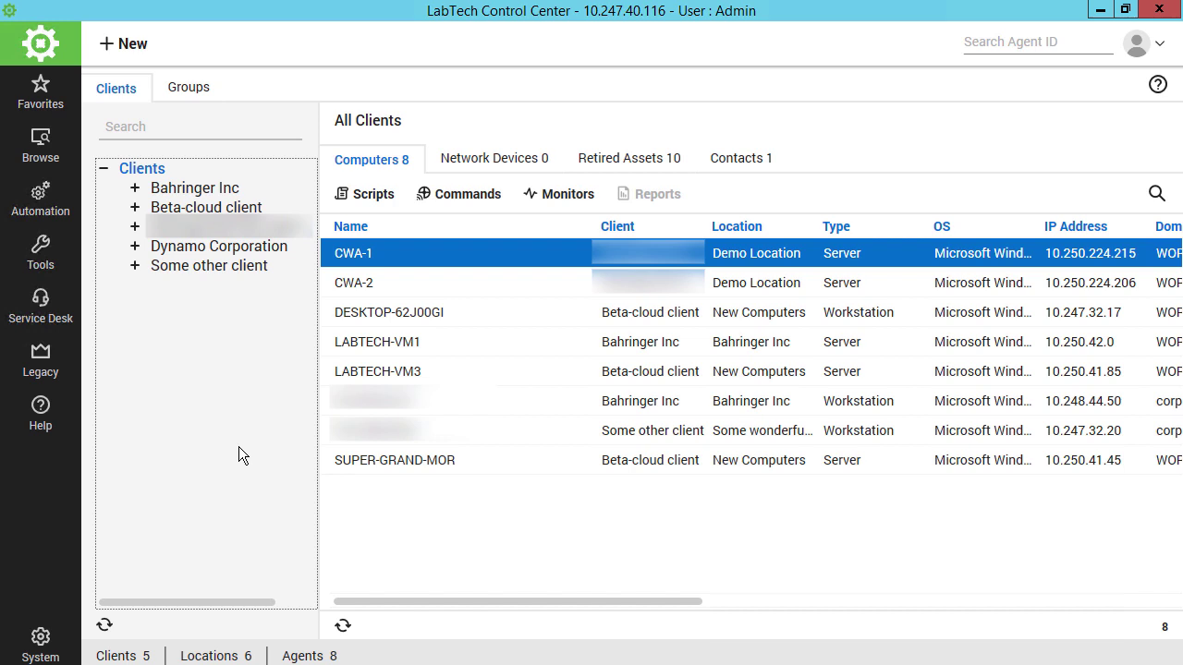
# Generate the Backup Health report in Report Center filtered to client Bahringer Inc and view its health summary on page 2
pyautogui.click(51, 263)
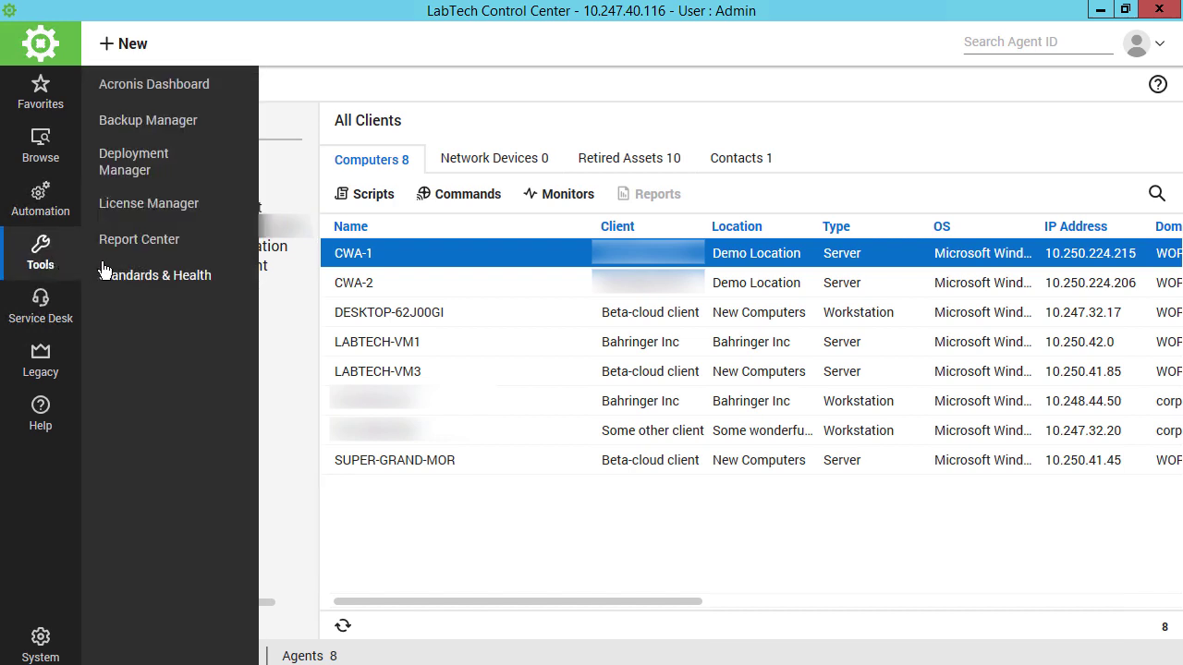
pyautogui.click(139, 240)
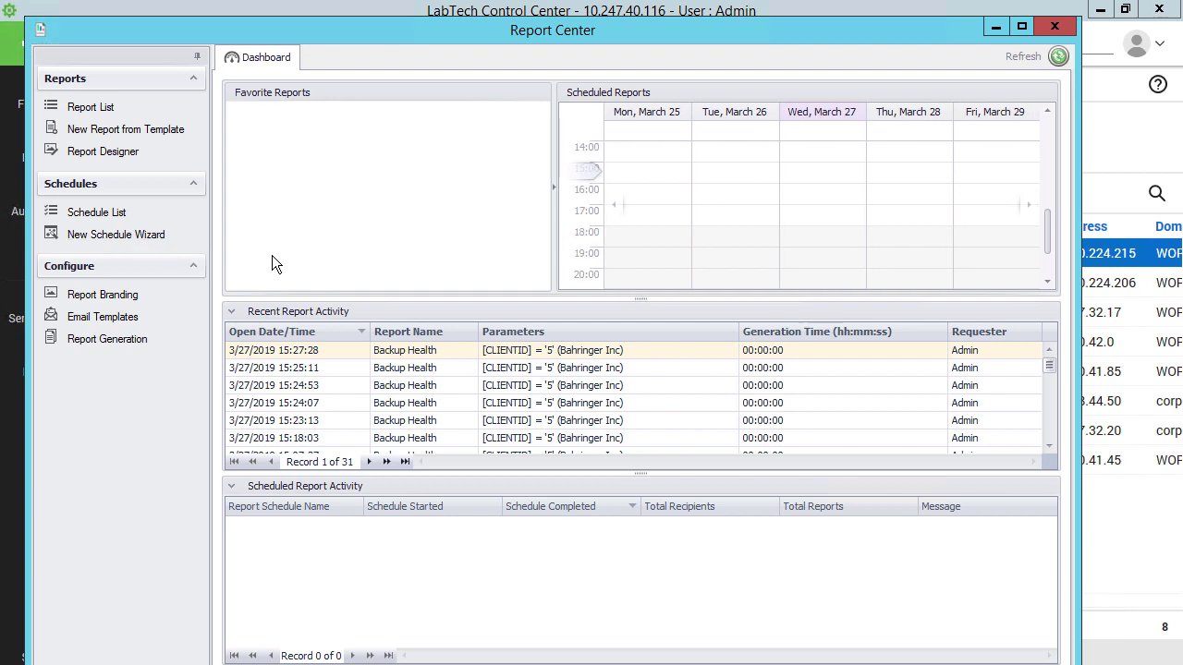
pyautogui.click(105, 111)
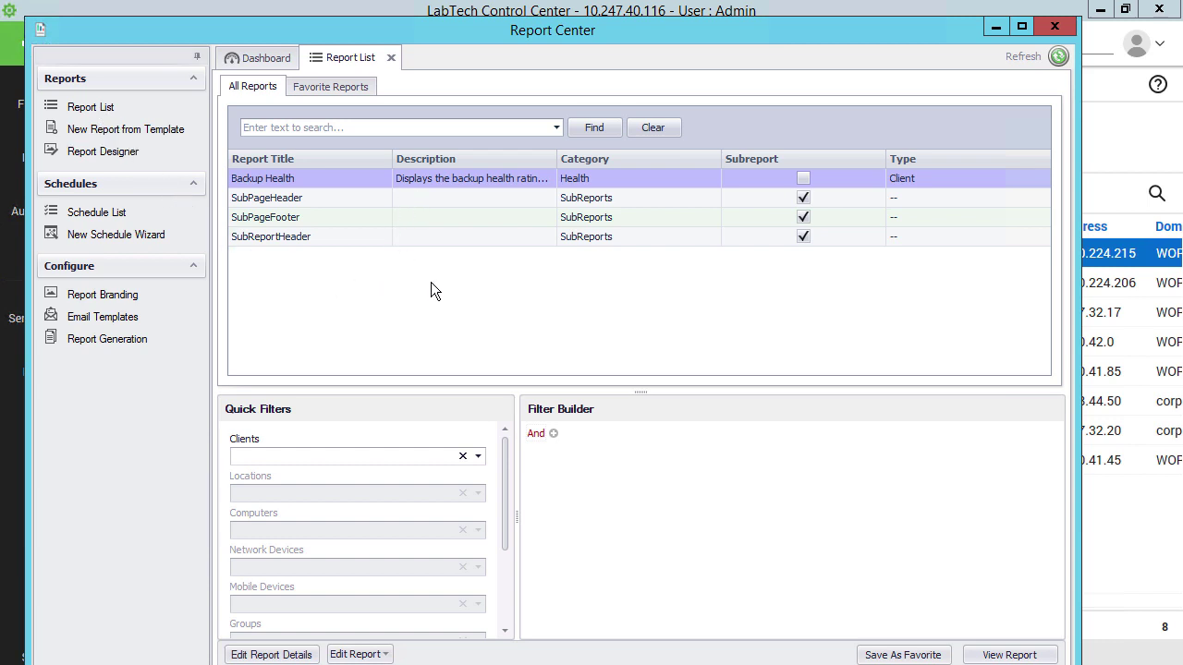
pyautogui.click(479, 454)
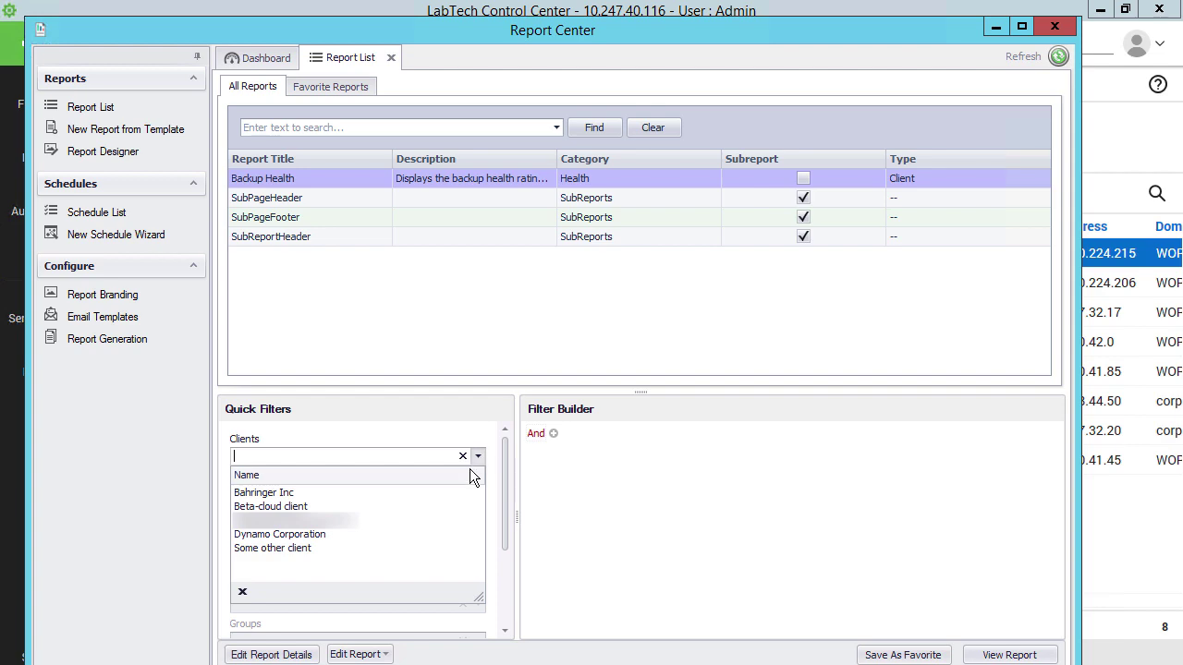
pyautogui.click(464, 489)
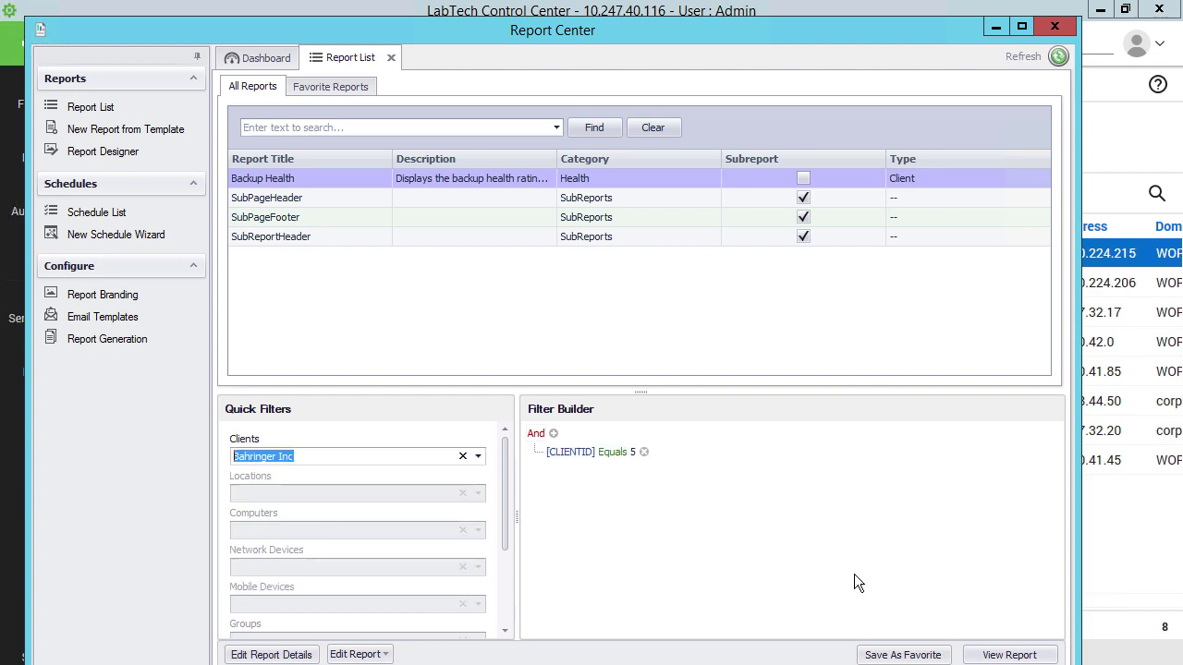
pyautogui.click(987, 654)
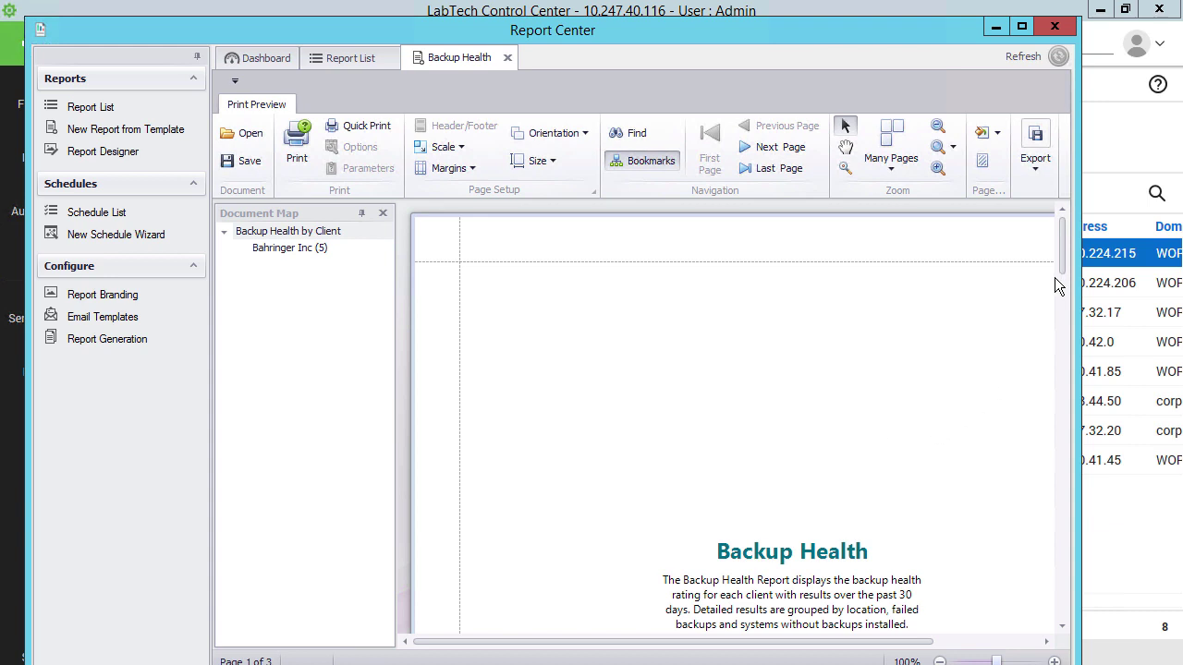
pyautogui.moveTo(1061, 250); pyautogui.dragTo(1067, 399)
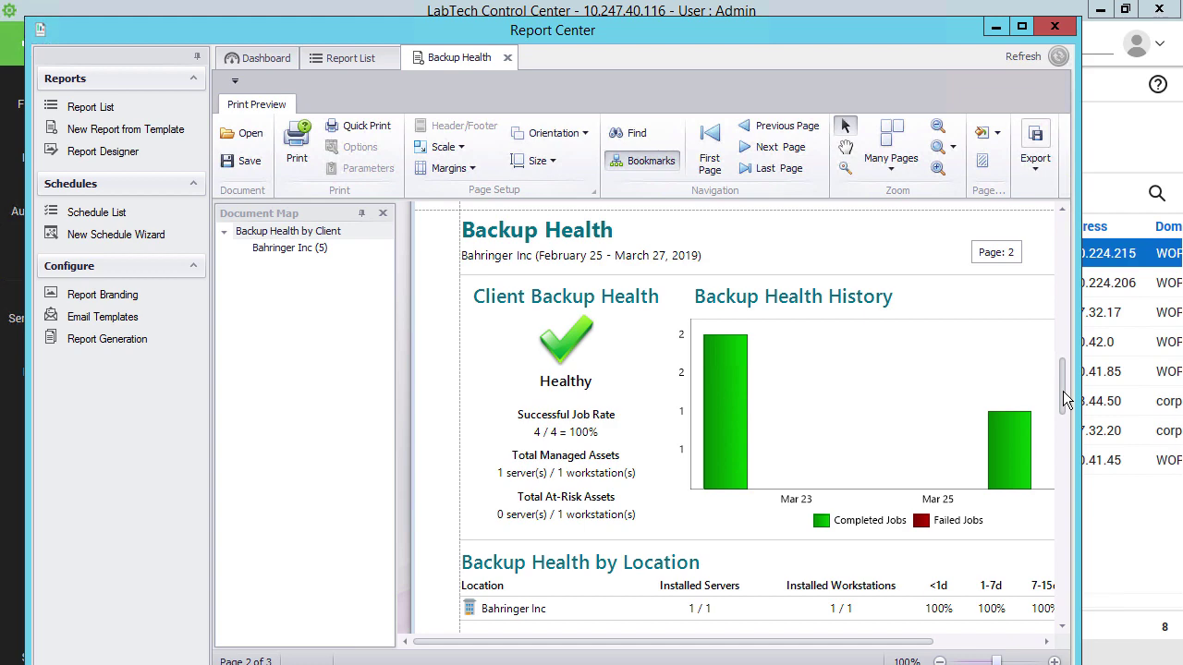
# Maximize the Report Center window and show the export format choices for the Backup Health report
pyautogui.press('super+Up')
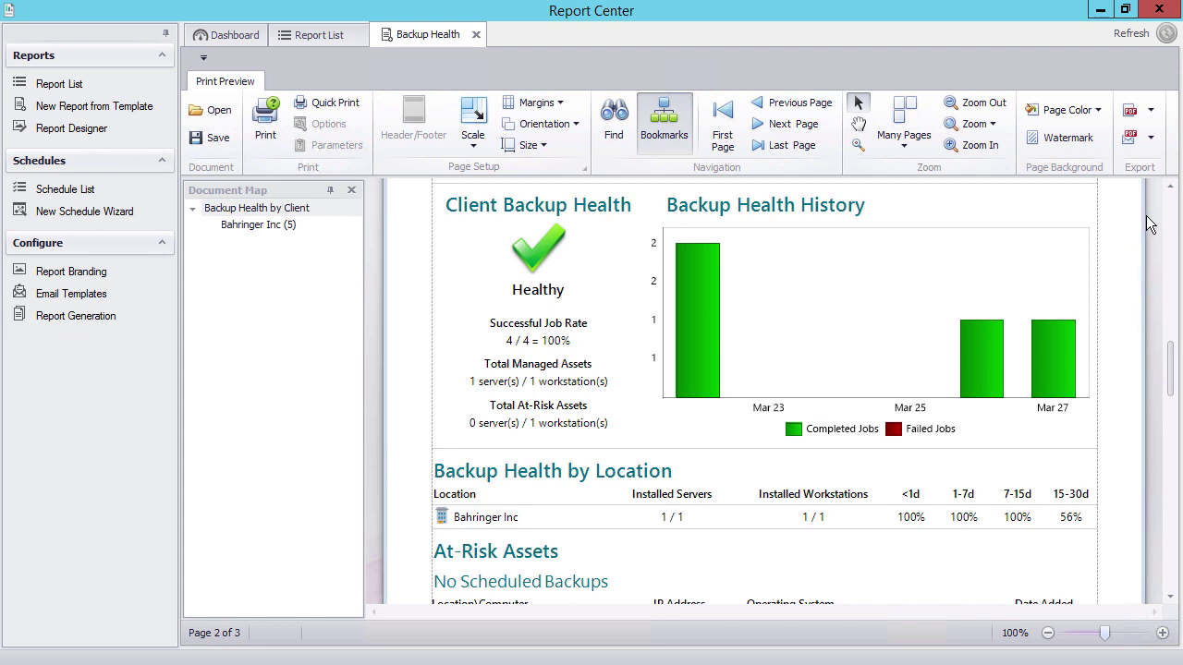
pyautogui.click(1151, 110)
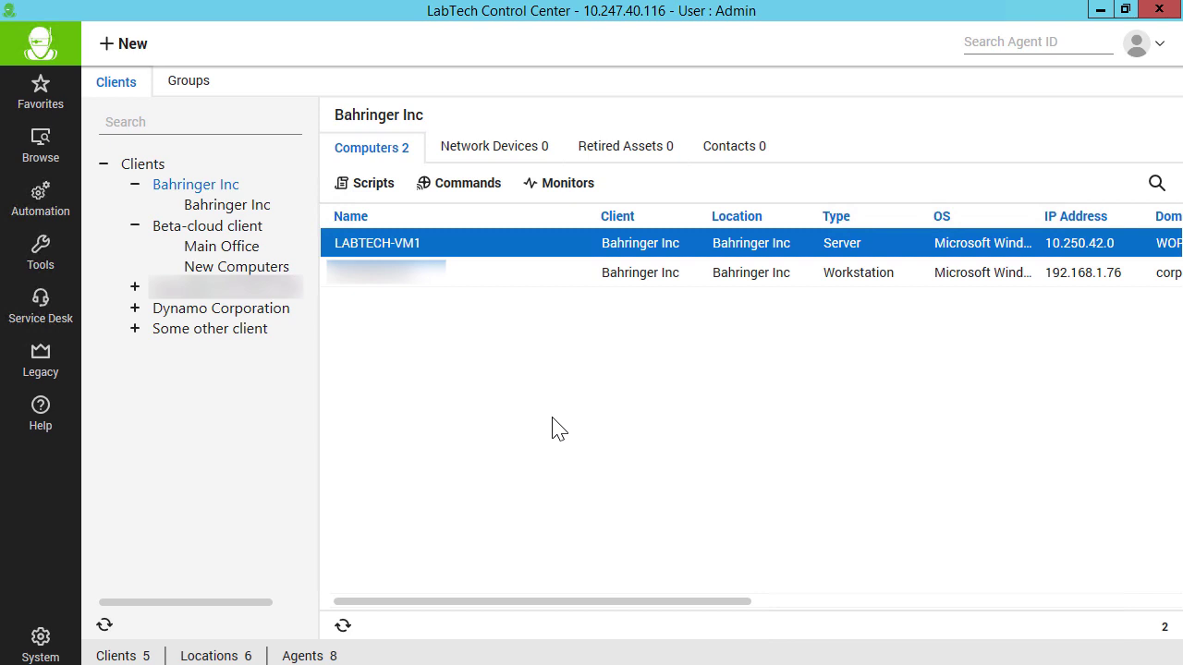
# Open the Internal Monitors list and view the status of the "Acronis Backup - Computers - Warnings" monitor
pyautogui.click(47, 218)
pyautogui.click(134, 129)
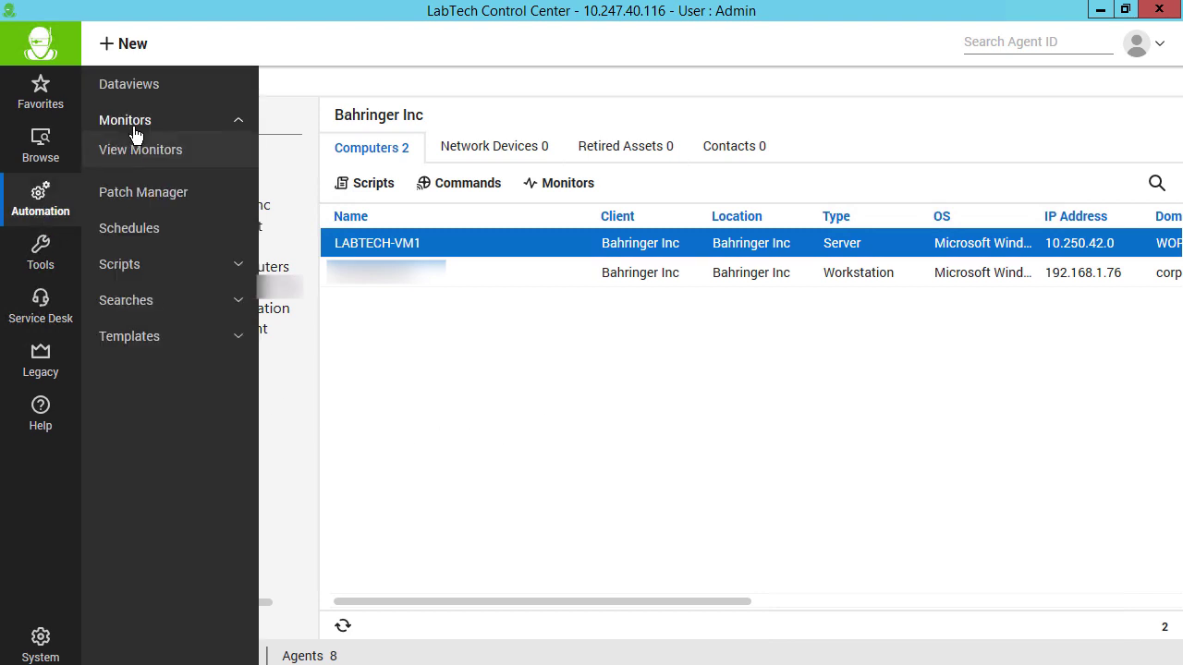
pyautogui.click(134, 163)
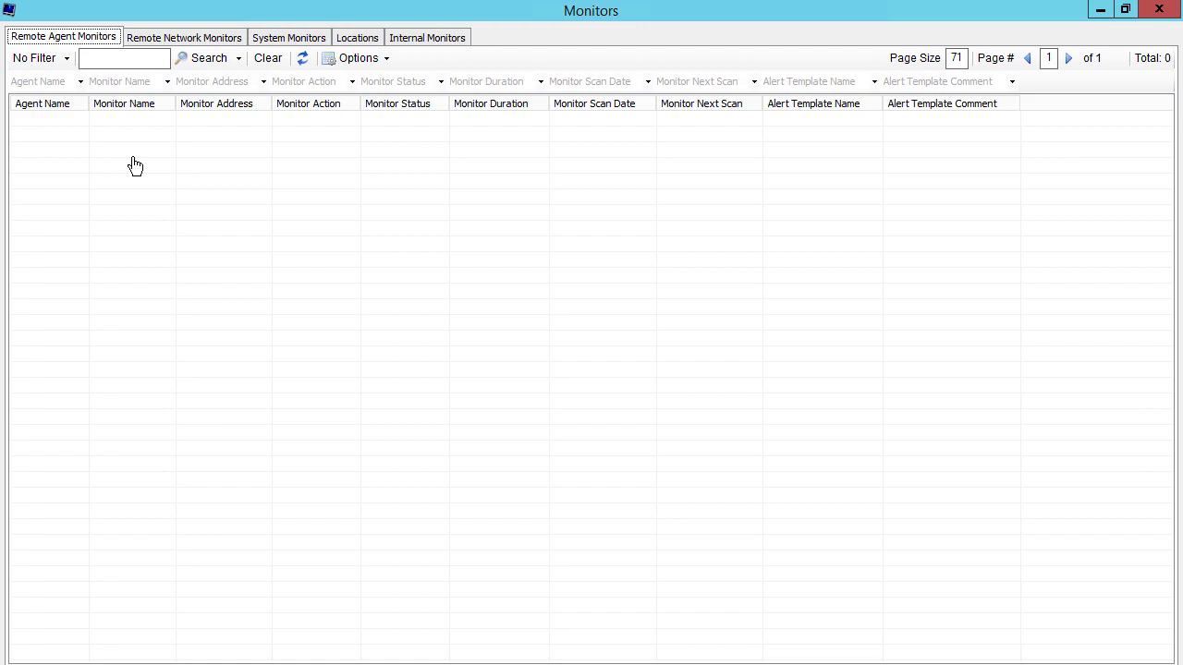
pyautogui.click(438, 42)
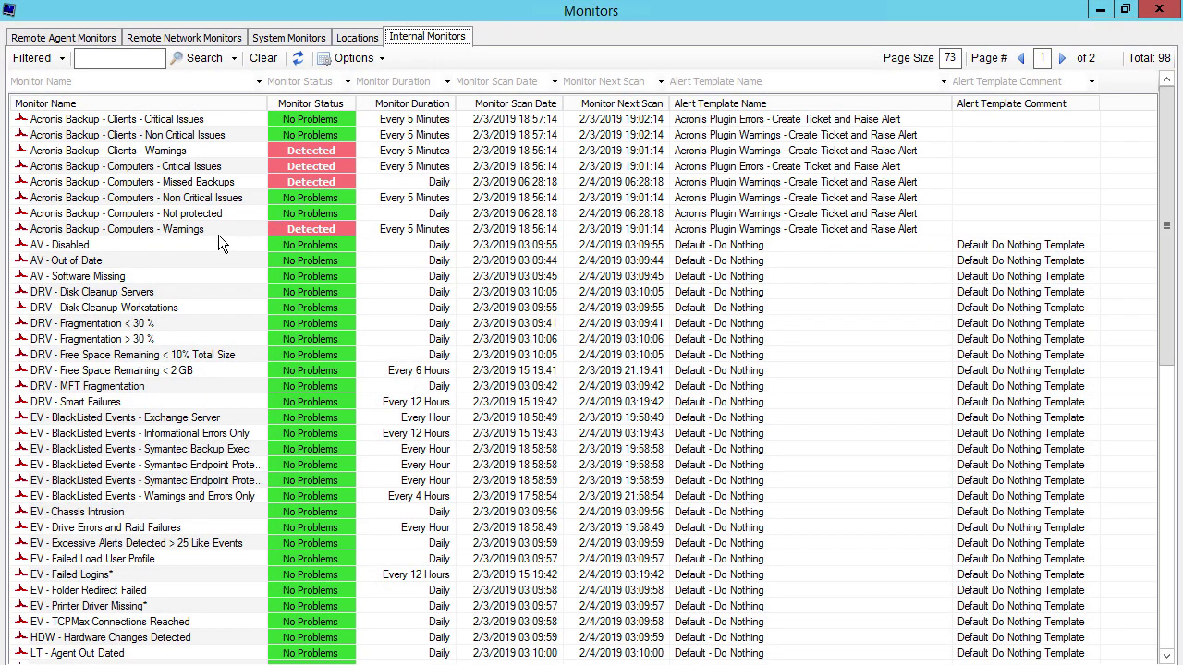
pyautogui.doubleClick(218, 234)
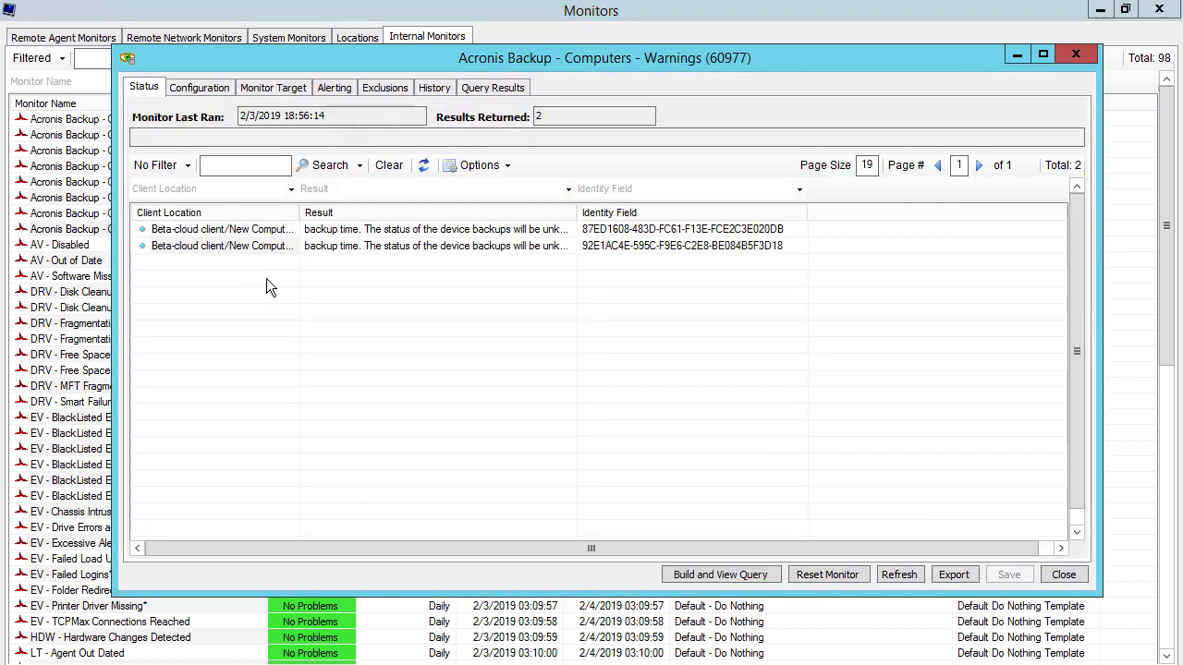
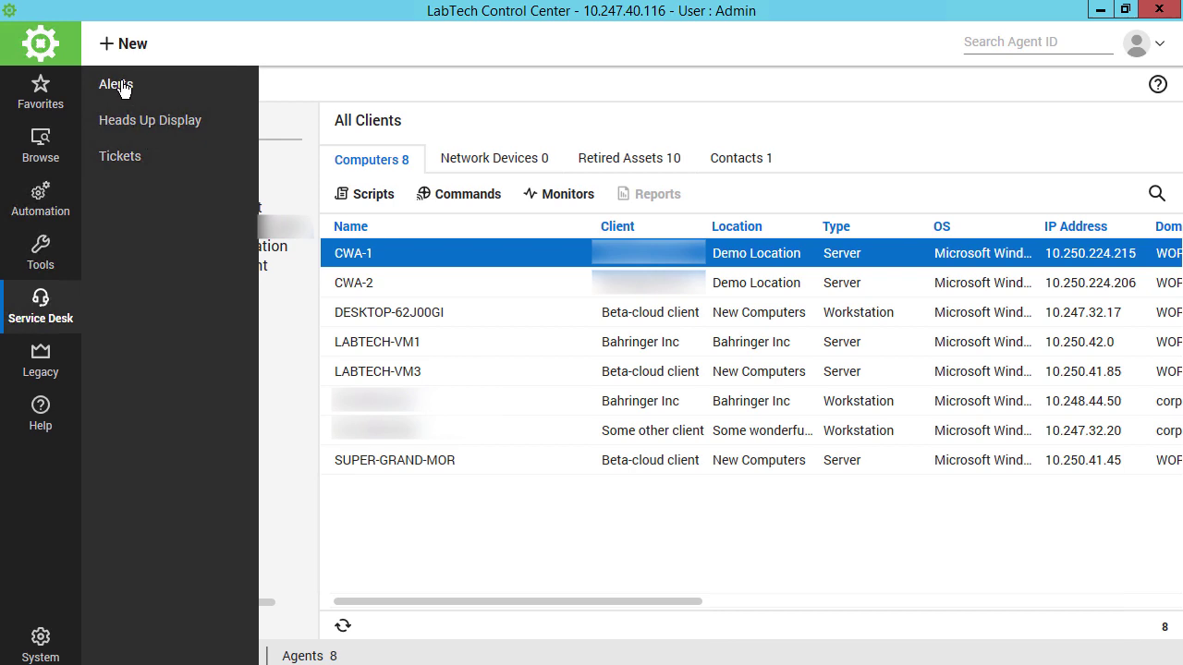
# Open the active alerts, view the message of the Critical Issues alert for CWA-2 and show its available actions
pyautogui.click(116, 85)
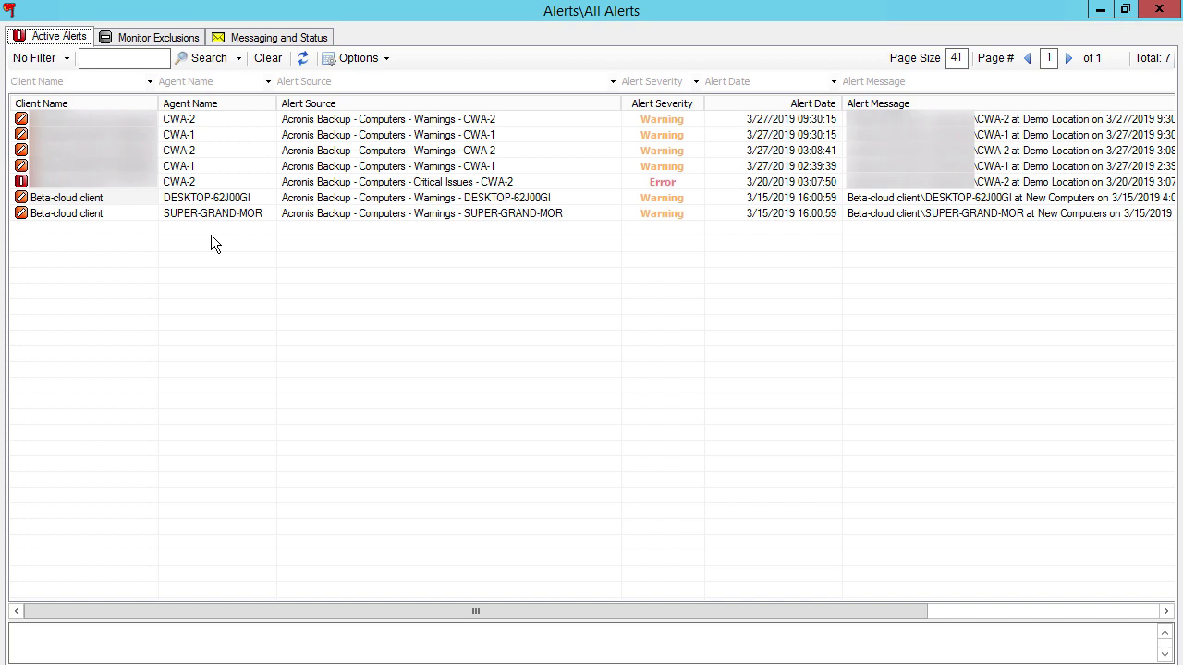
pyautogui.click(427, 183)
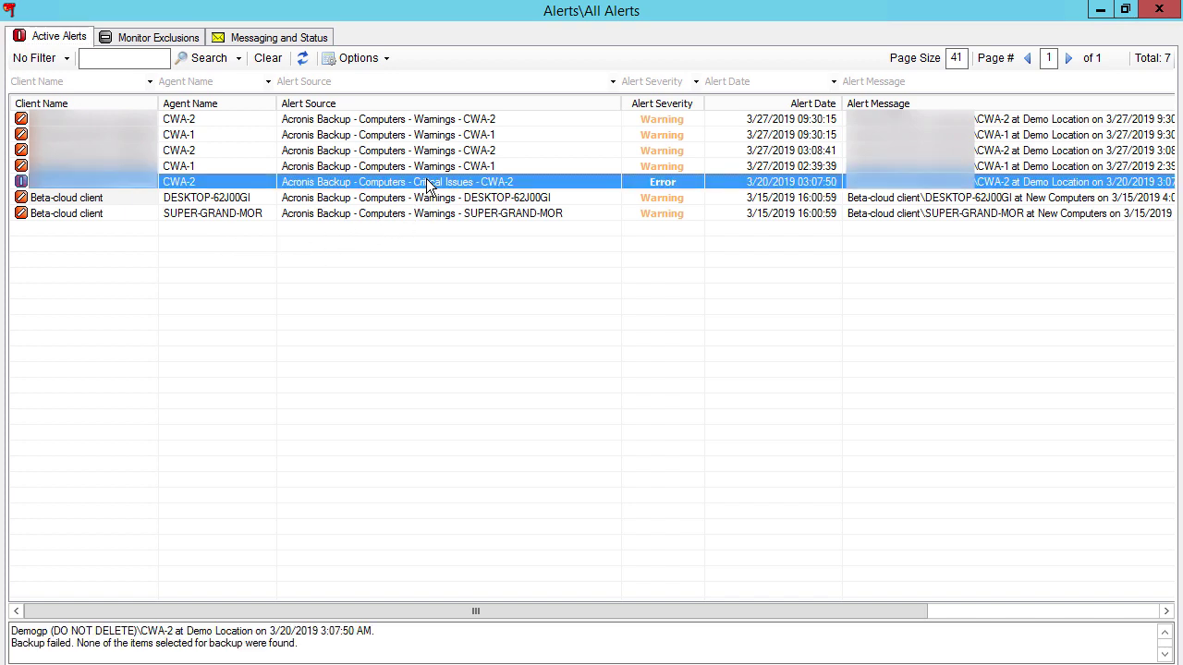
pyautogui.rightClick(427, 183)
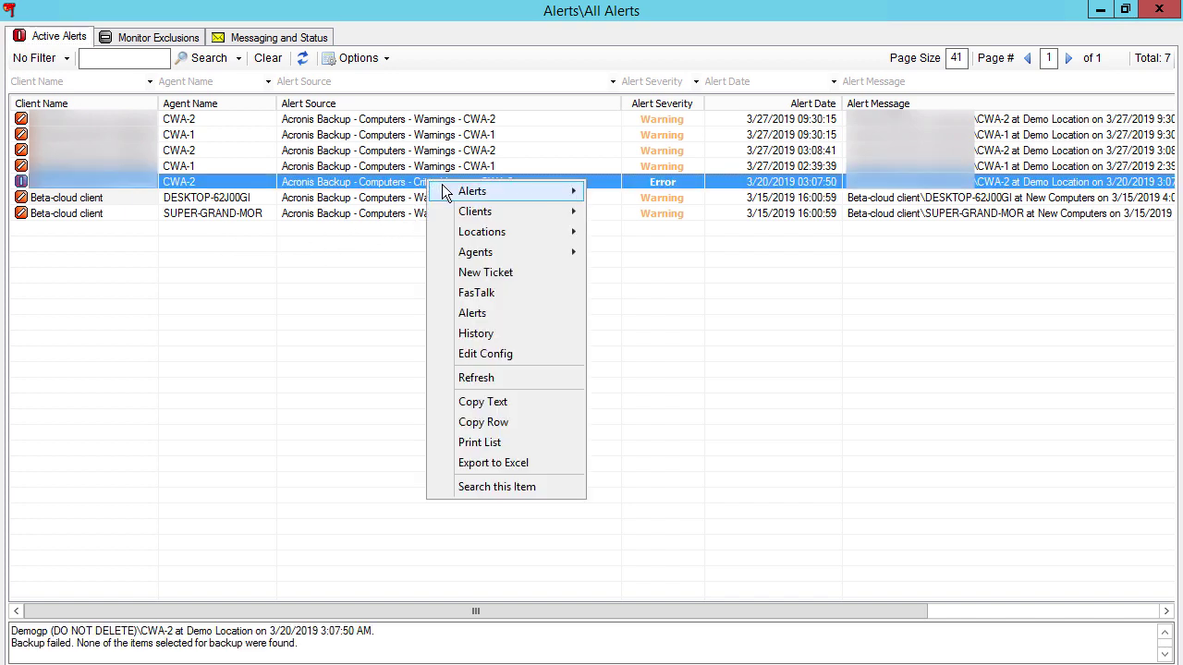
pyautogui.moveTo(451, 192)
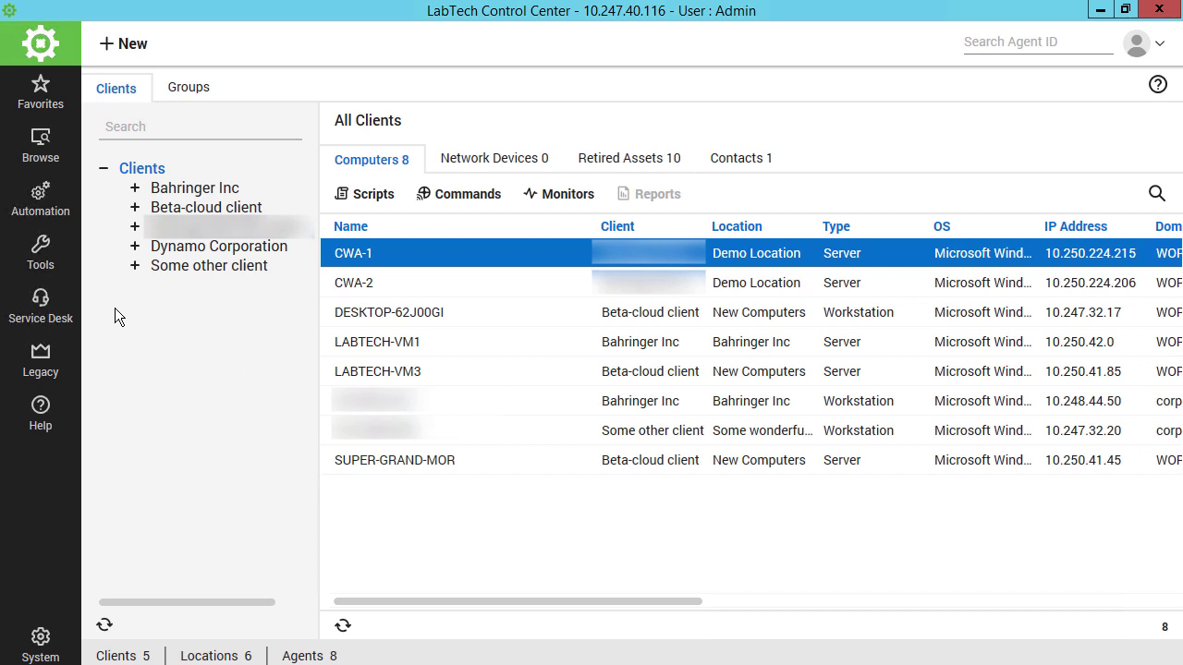
# List the new support tickets and show the ticket actions available for the last listed CWA-1 backup warning
pyautogui.click(46, 310)
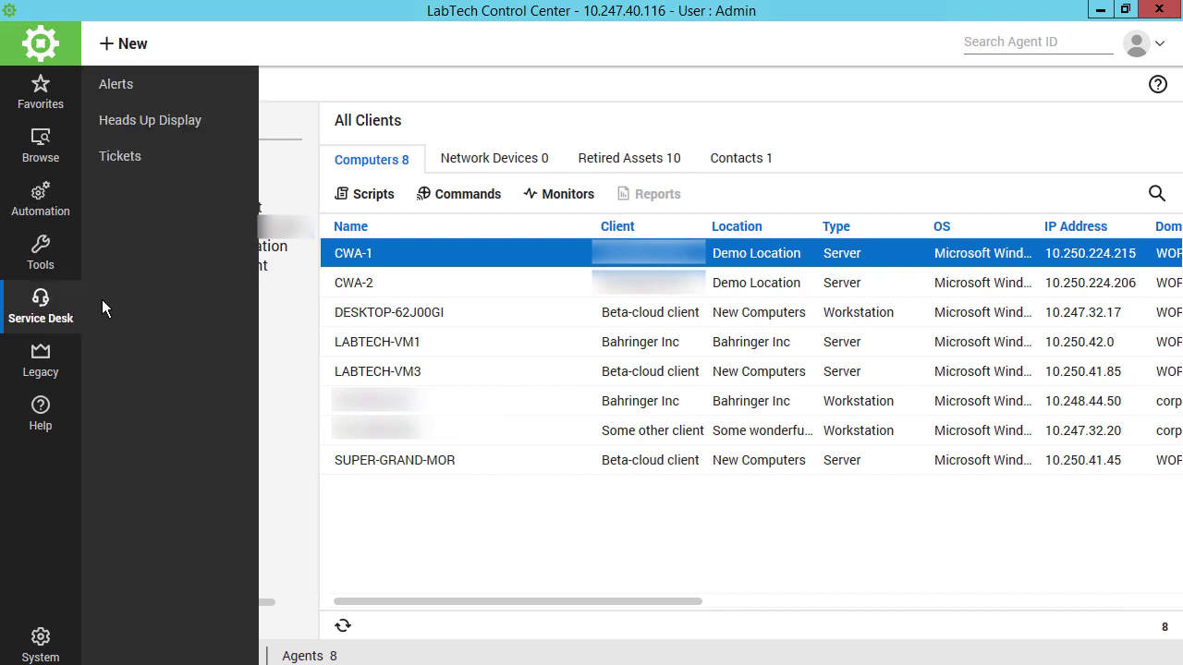
pyautogui.click(120, 158)
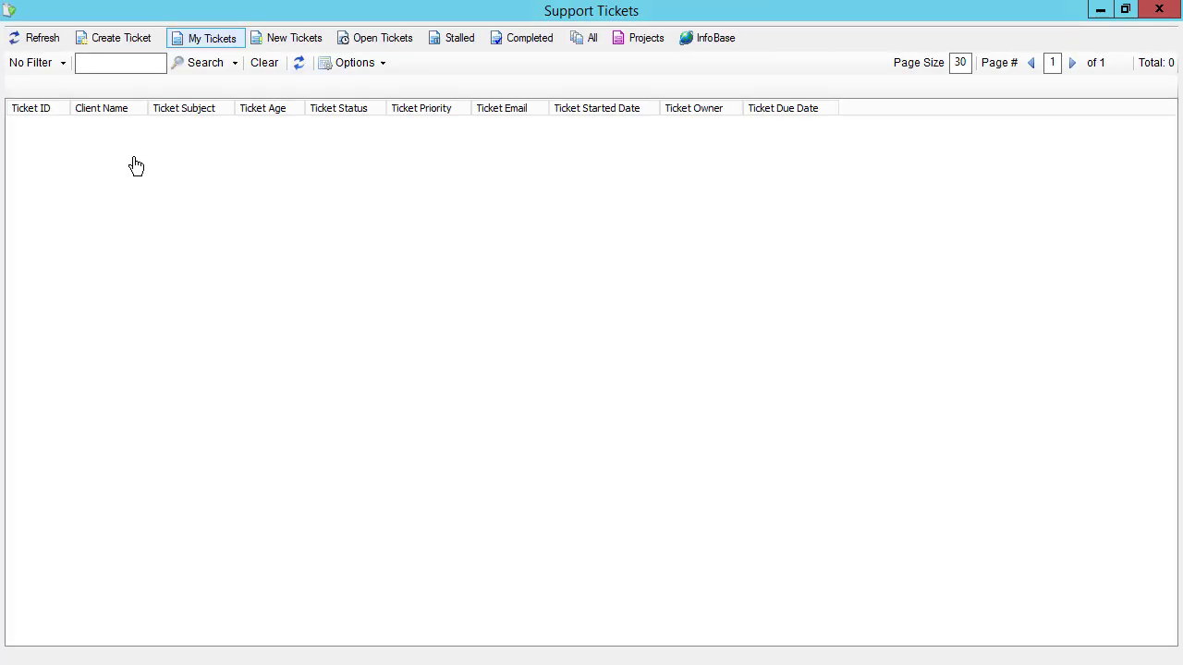
pyautogui.click(300, 40)
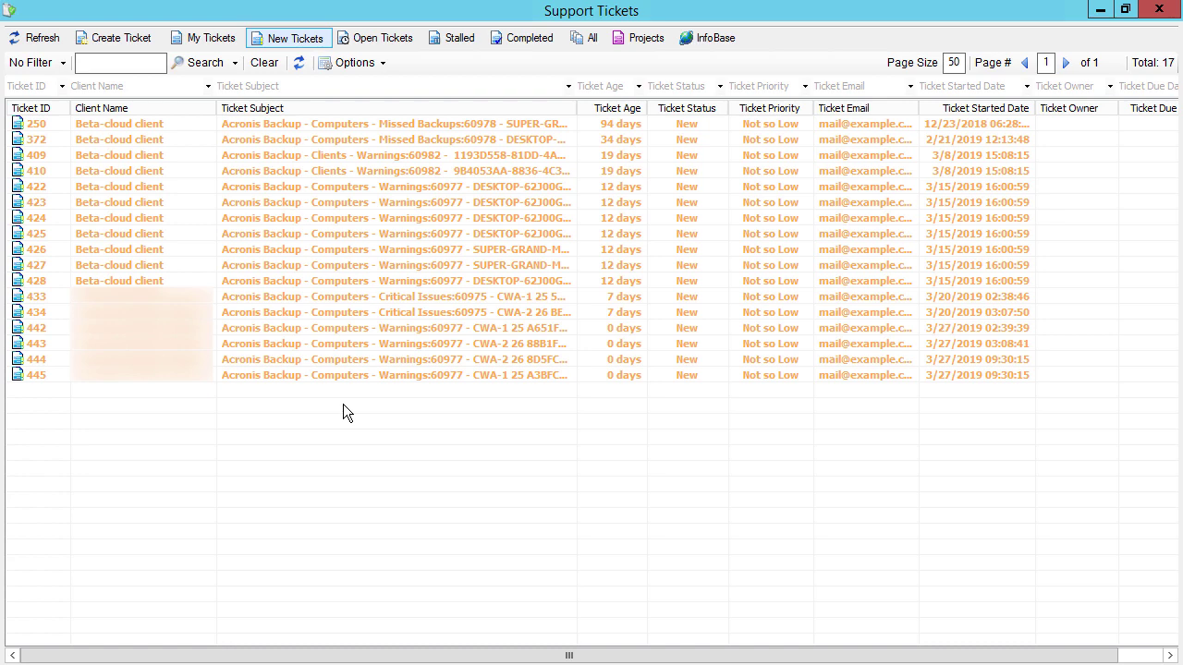
pyautogui.rightClick(415, 379)
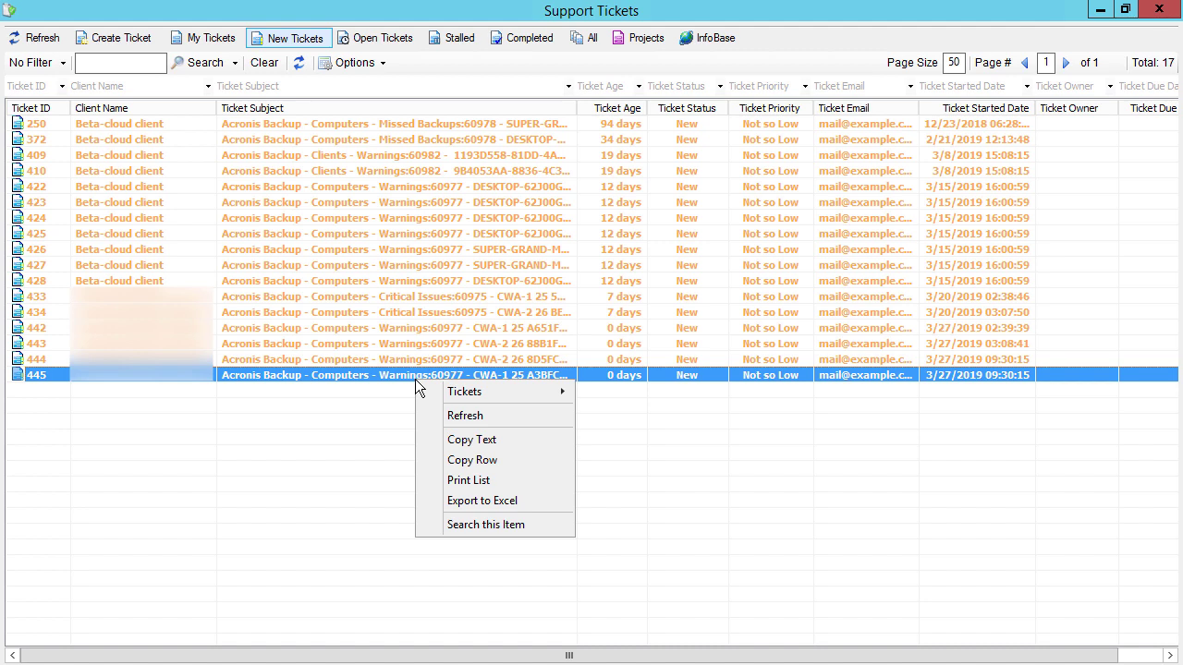
pyautogui.moveTo(453, 394)
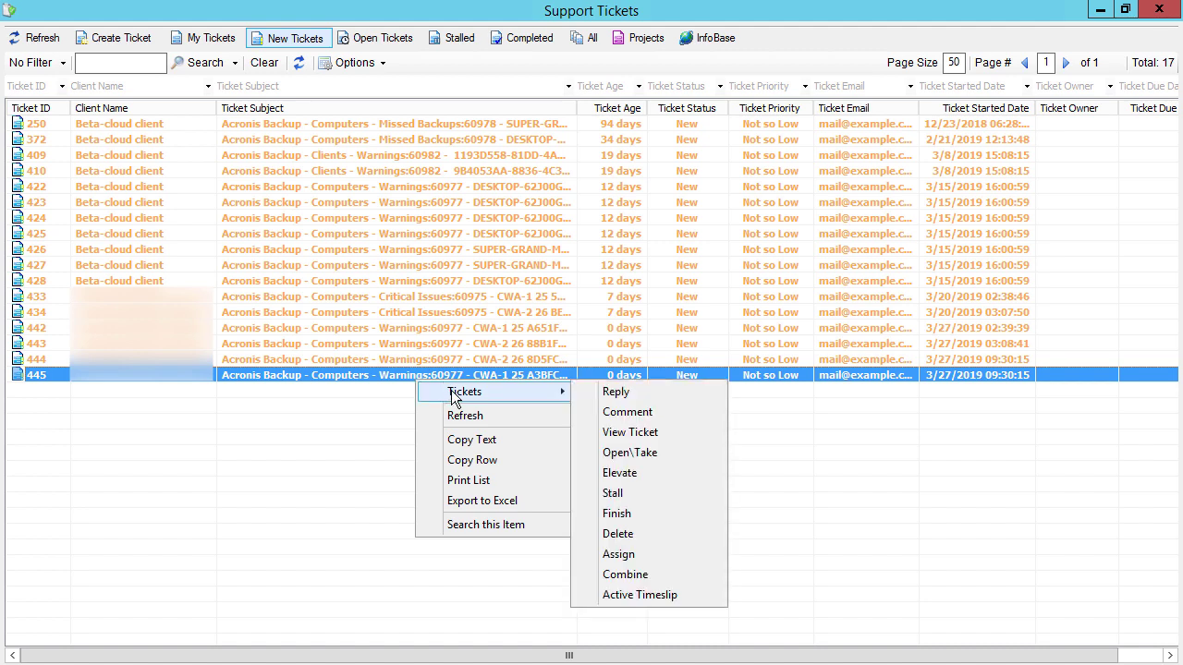